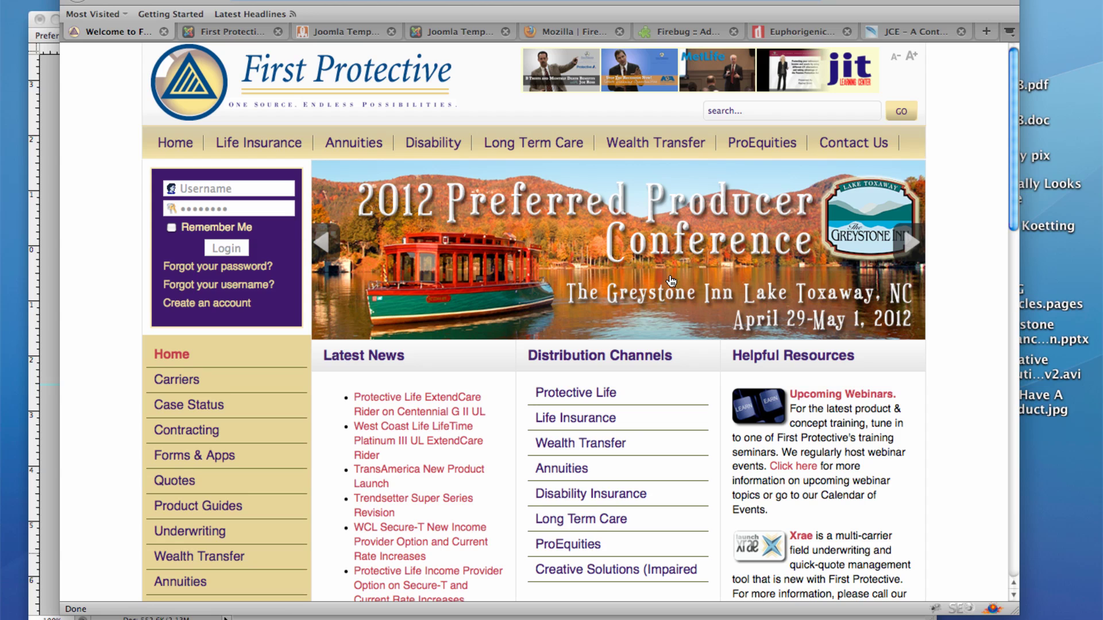
Go from RocketTheme's Extensions list to the RokStories page and scroll to its version 2.1 description
left_click(340, 32)
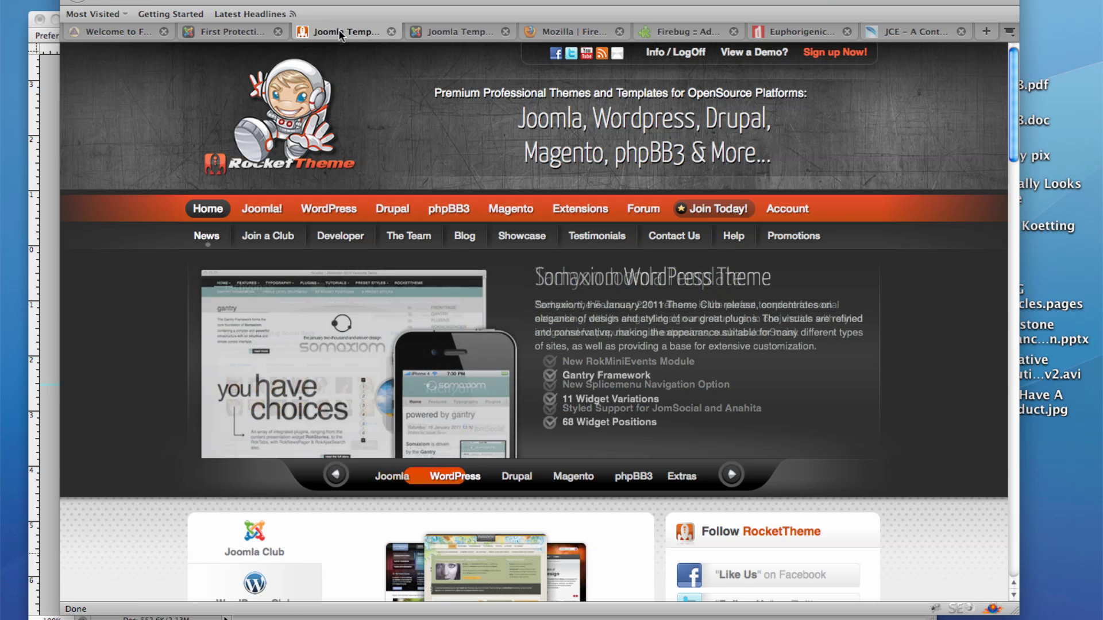
left_click(561, 210)
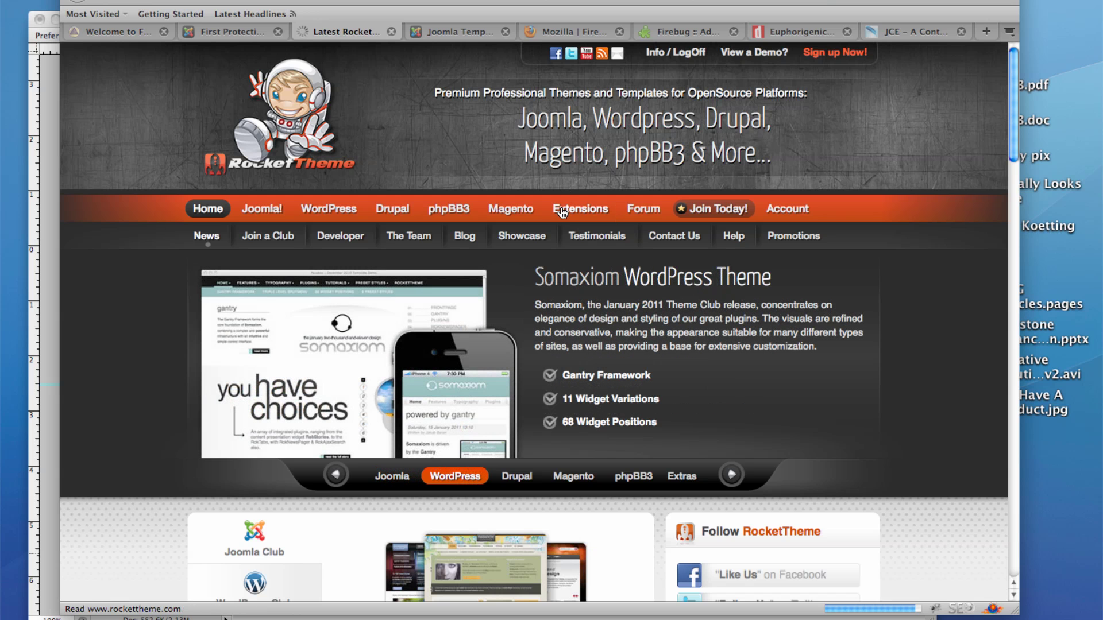
scroll(506, 285, "down", 5)
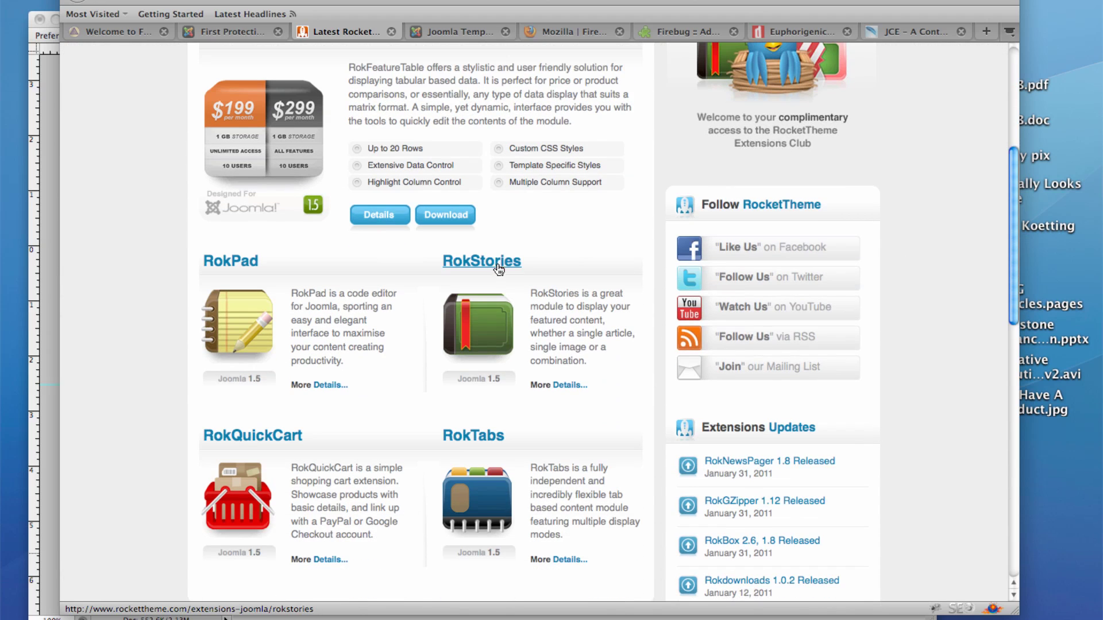
left_click(498, 266)
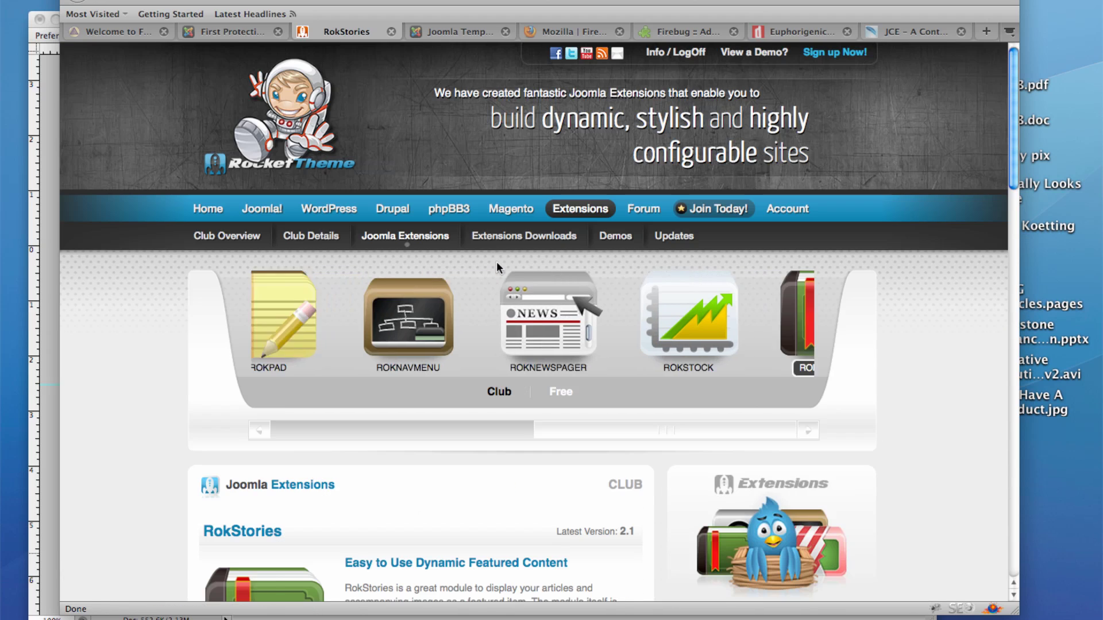
scroll(496, 261, "down", 6)
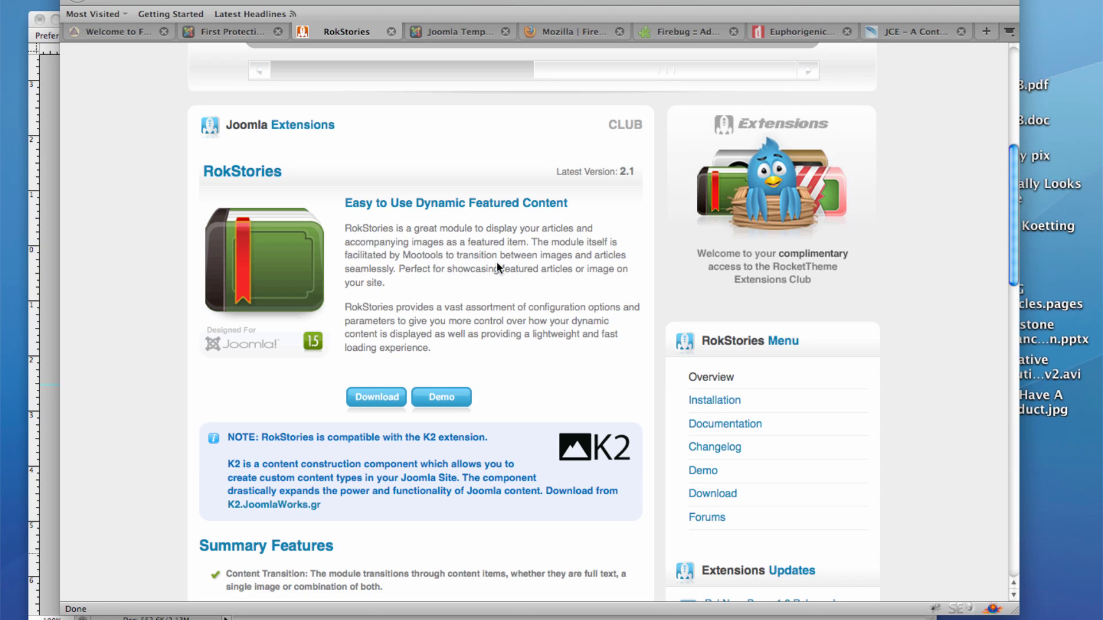
Scroll through the Versatility 4 template demo page
left_click(481, 33)
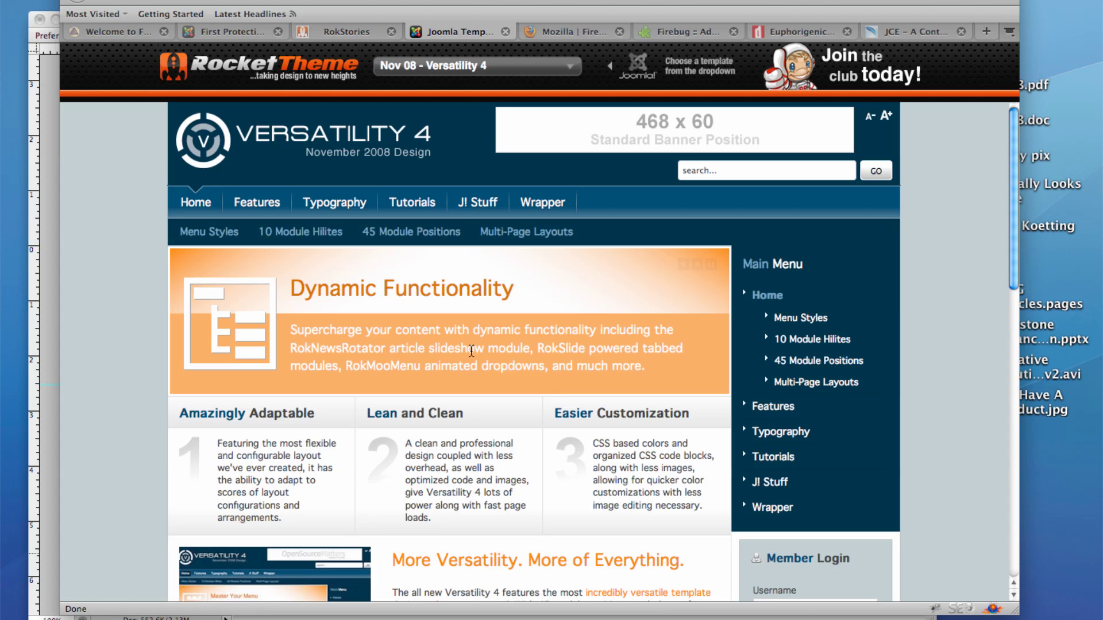
scroll(473, 364, "down", 5)
scroll(473, 363, "down", 6)
scroll(473, 363, "up", 10)
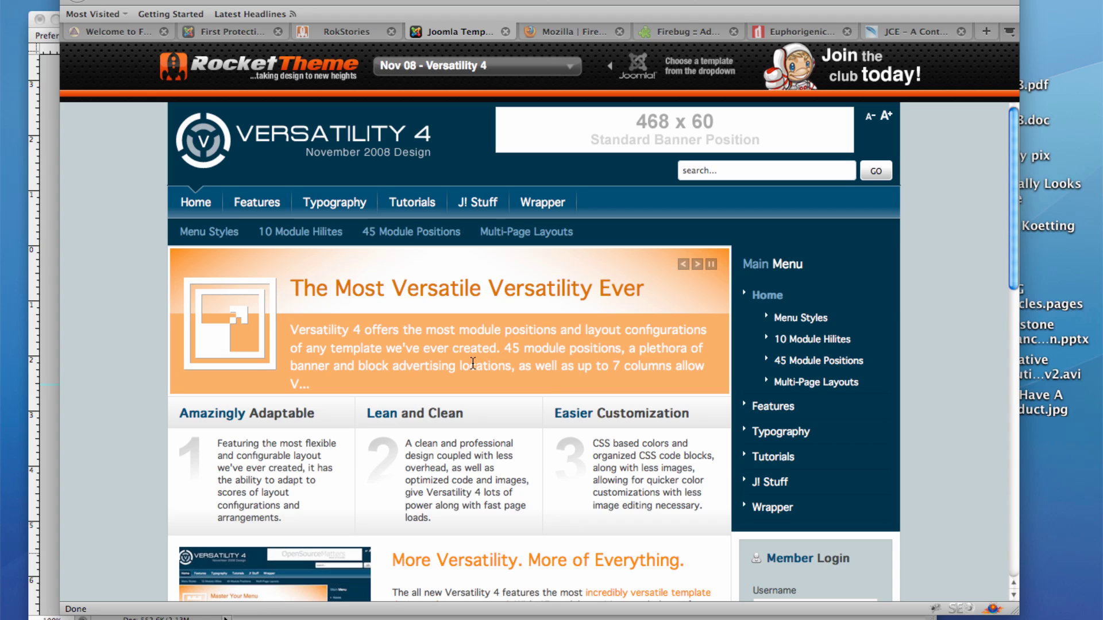
Back on RokStories, download the module and save mod_rokstories.zip to the computer
left_click(348, 32)
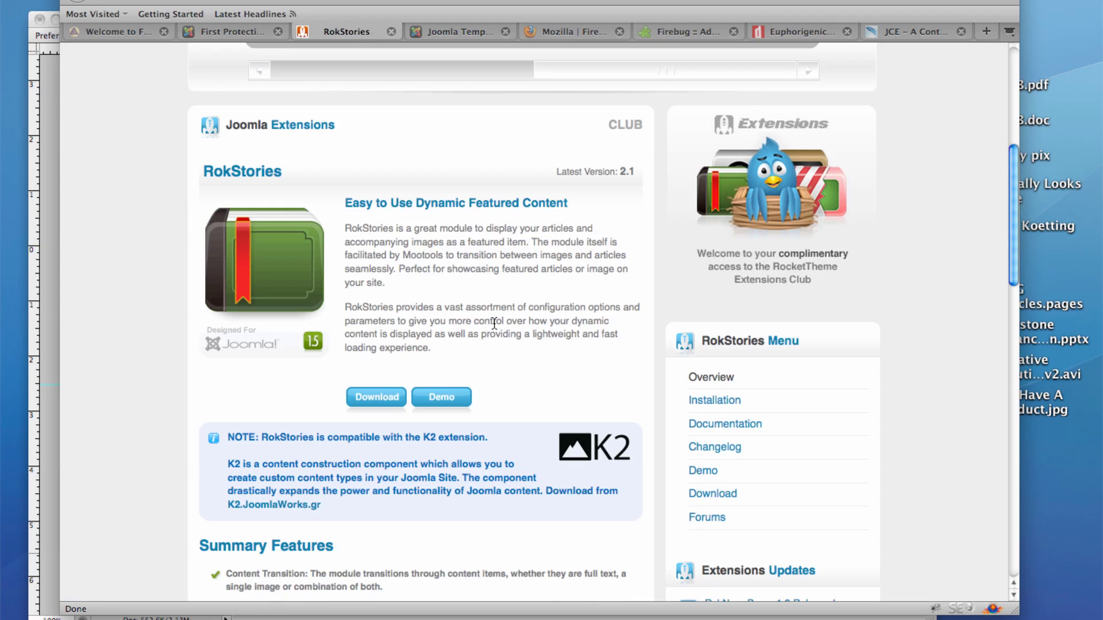
left_click(376, 397)
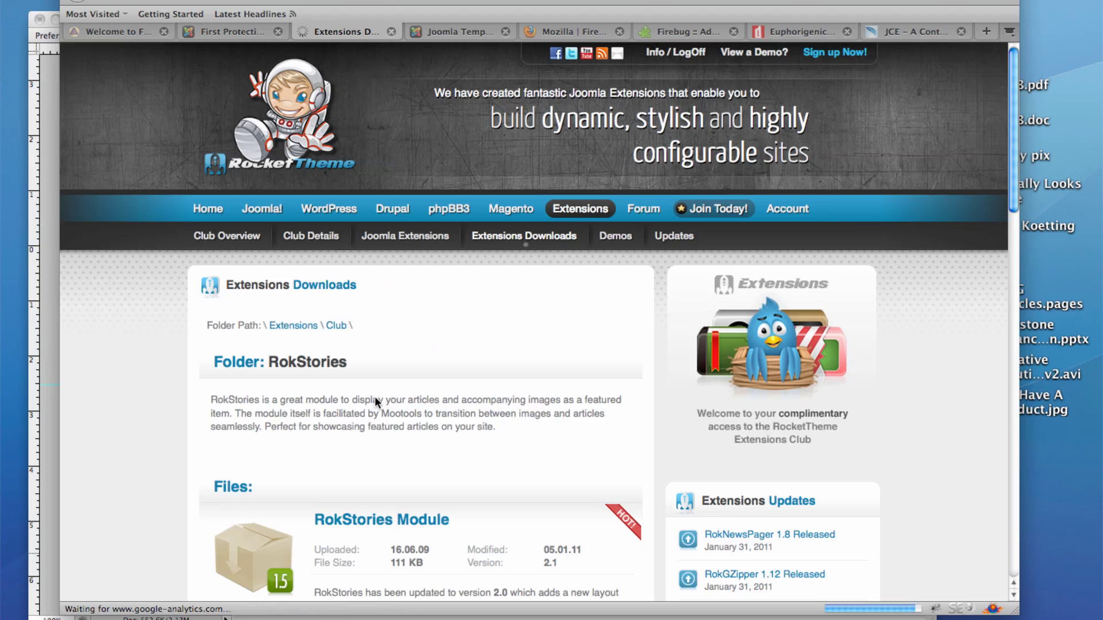
scroll(423, 336, "down", 12)
left_click(361, 411)
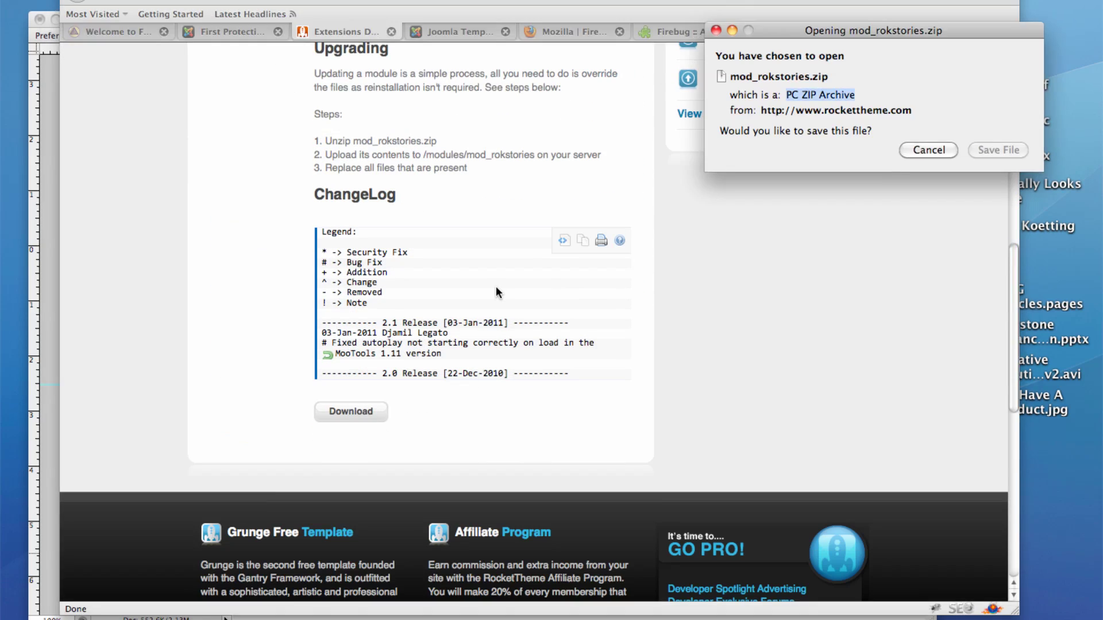
scroll(495, 286, "up", 4)
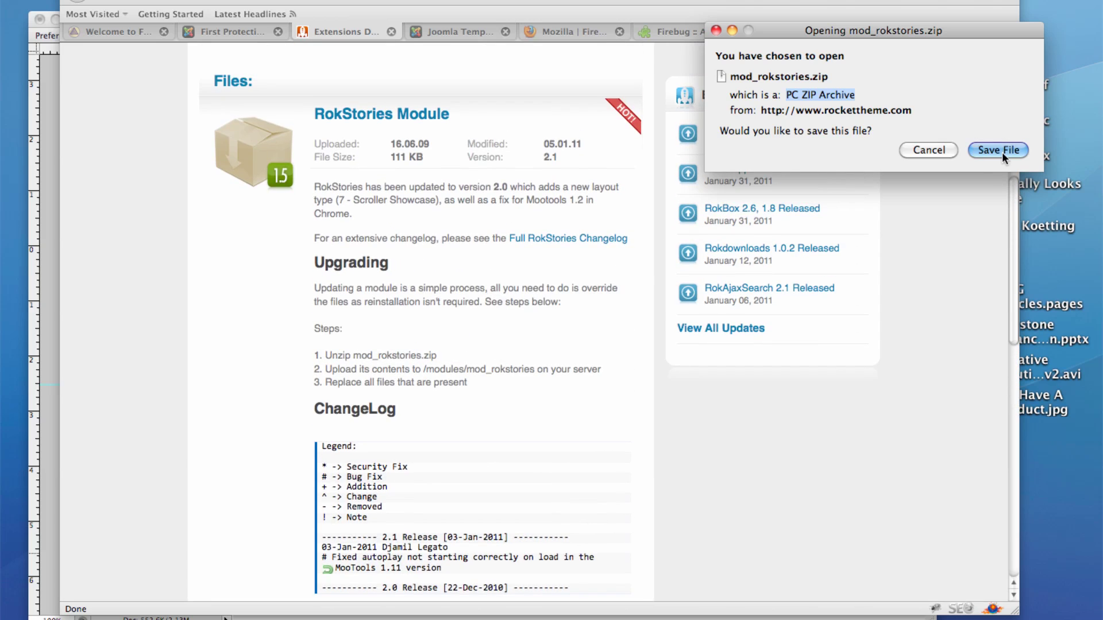
left_click(1002, 151)
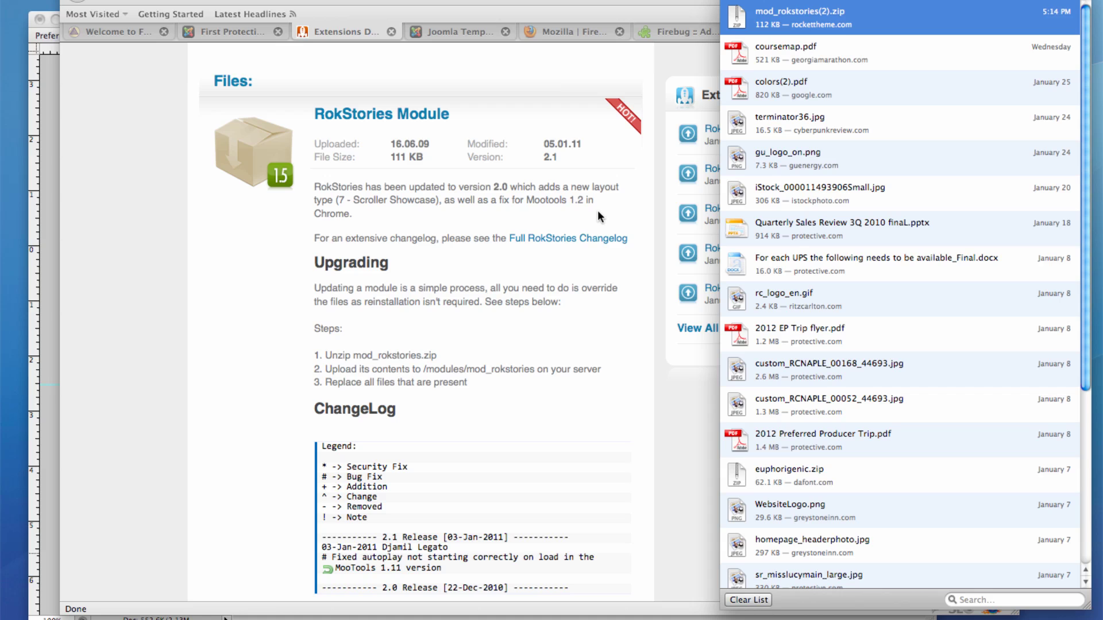
In the First Protective Joomla administrator, open Extensions > Install/Uninstall
left_click(222, 27)
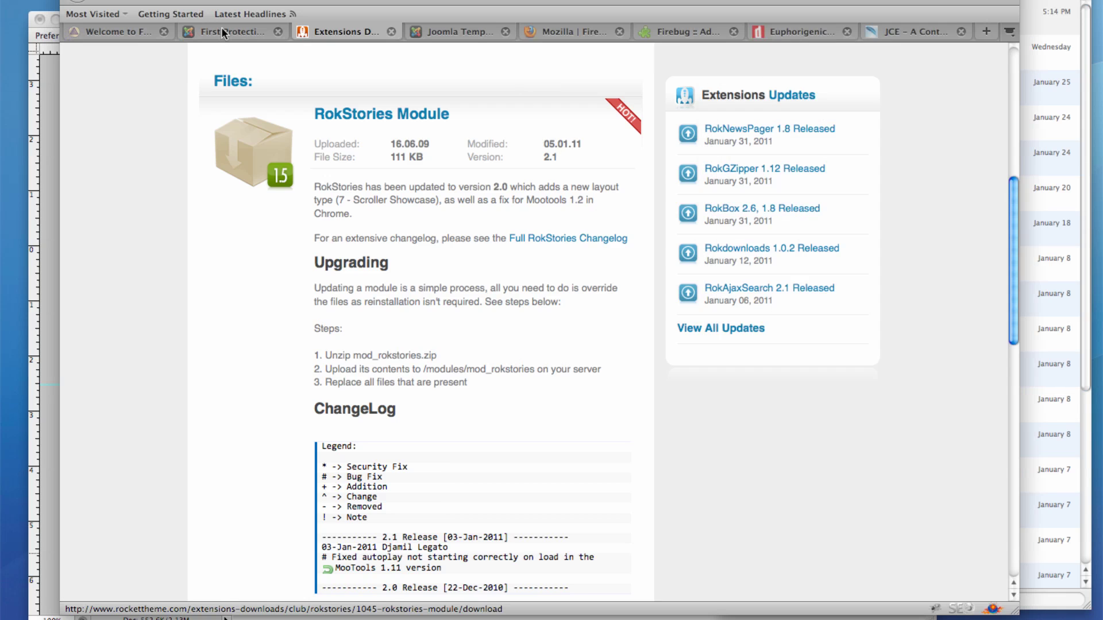
left_click(221, 27)
mouse_move(237, 102)
mouse_move(291, 124)
mouse_move(301, 101)
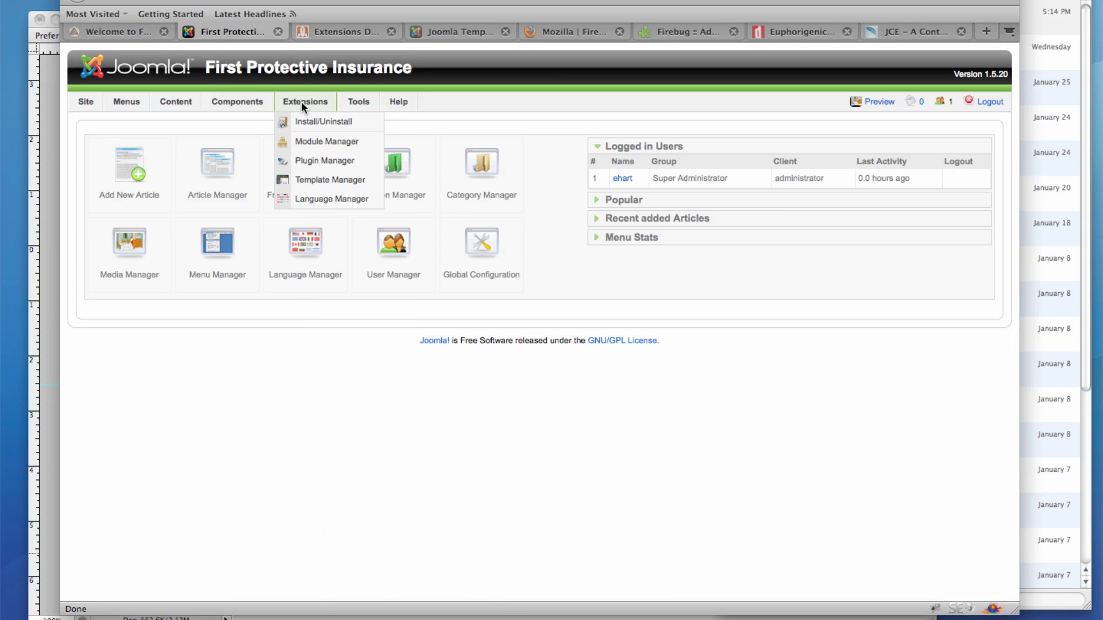
left_click(305, 121)
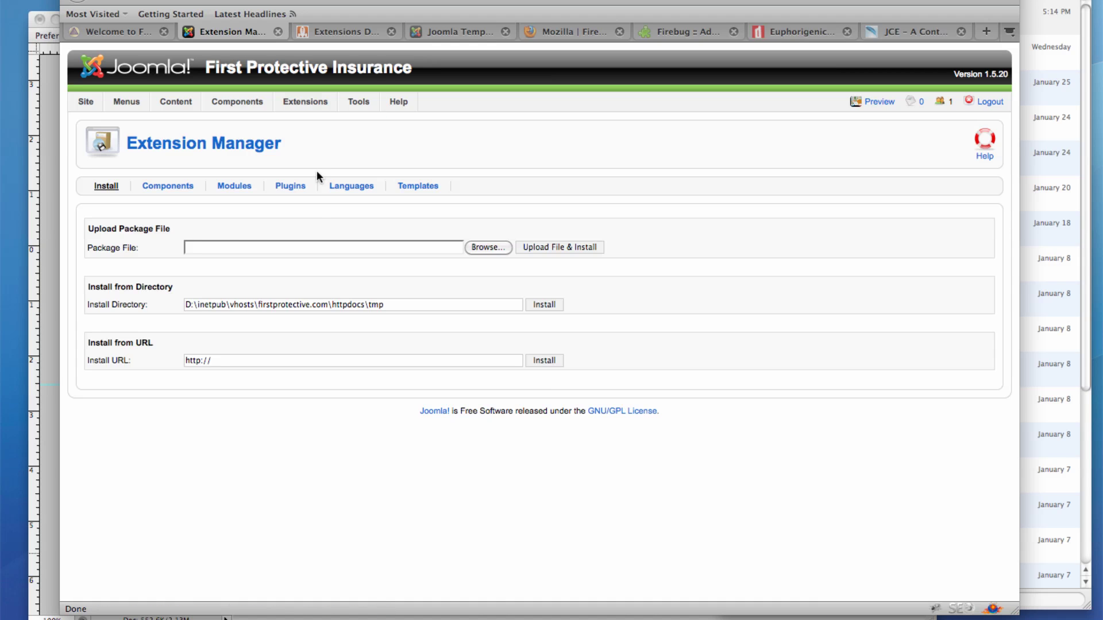
Browse Downloads for mod_rokstories(2).zip, then cancel the file chooser without uploading
left_click(207, 248)
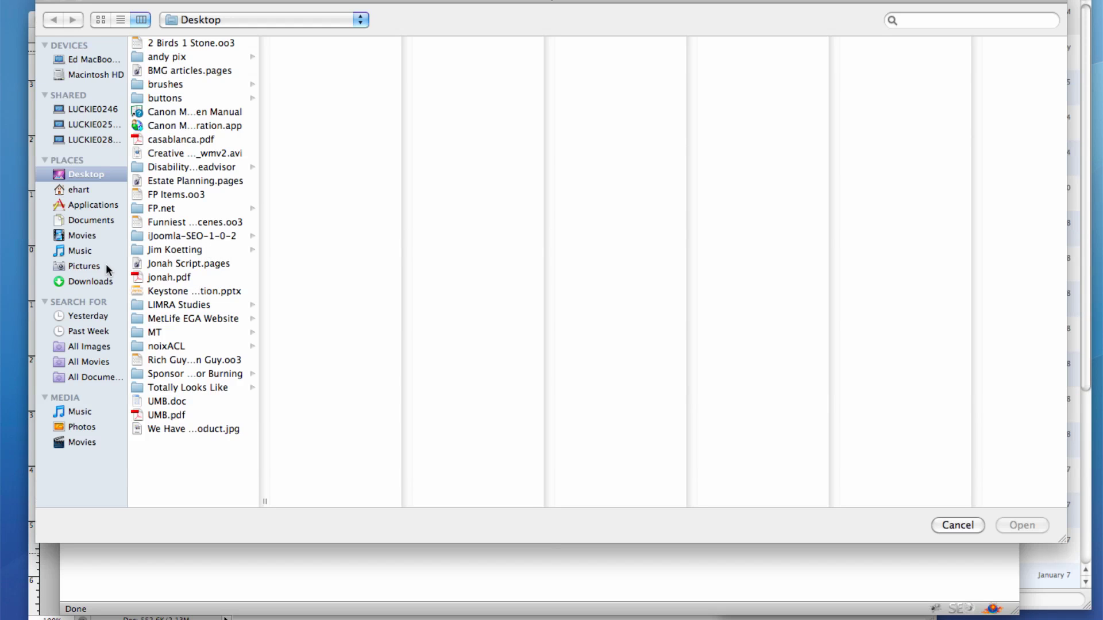
left_click(87, 281)
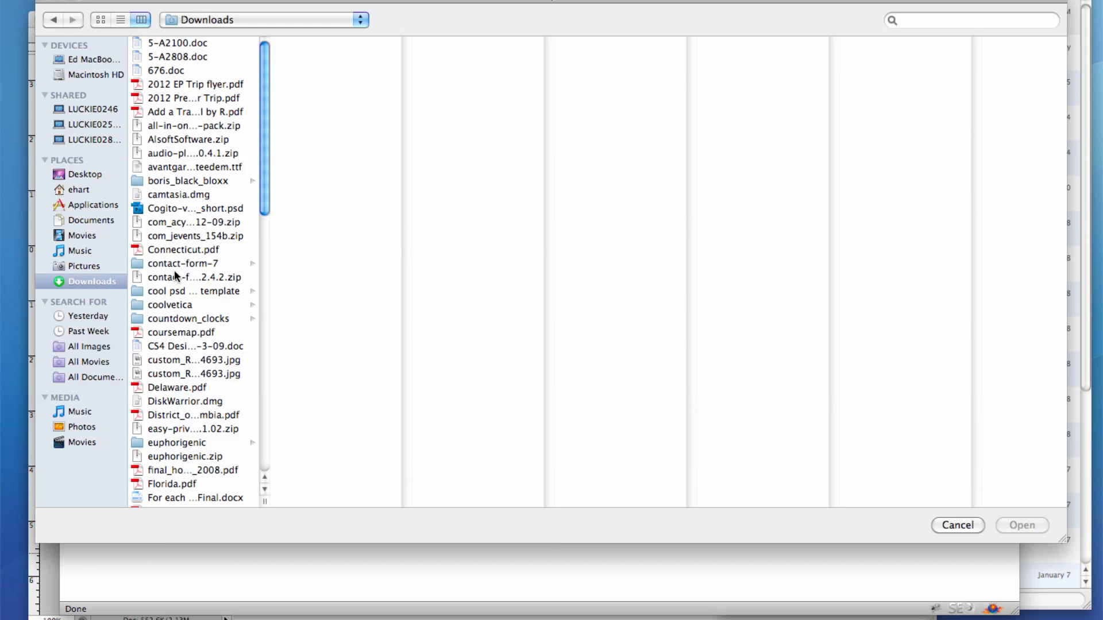
left_click_drag(265, 501, 394, 503)
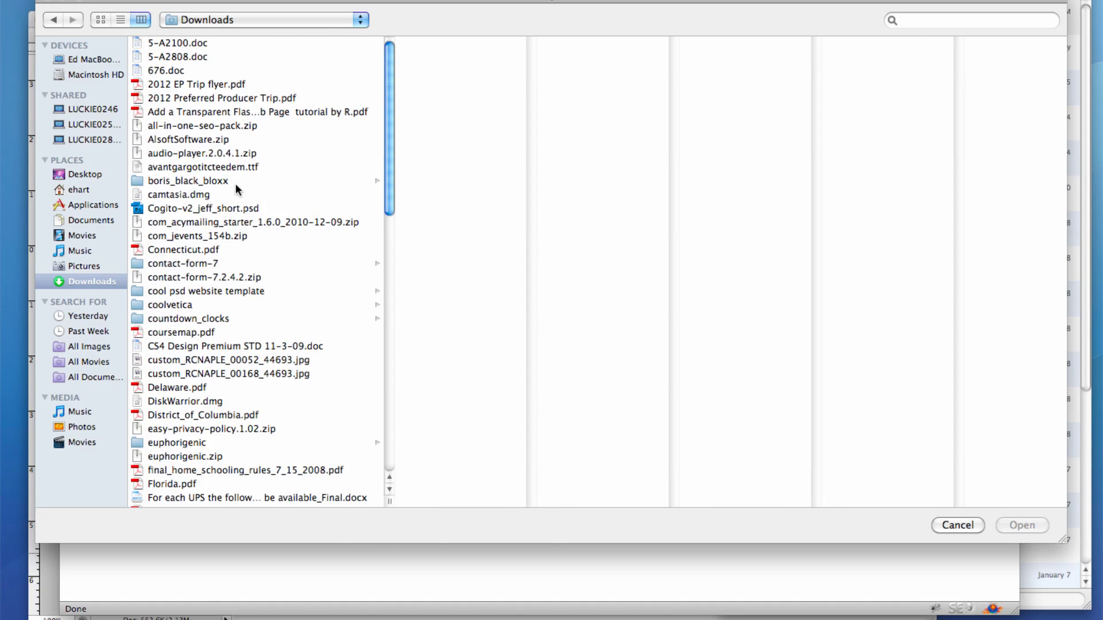
scroll(236, 184, "down", 10)
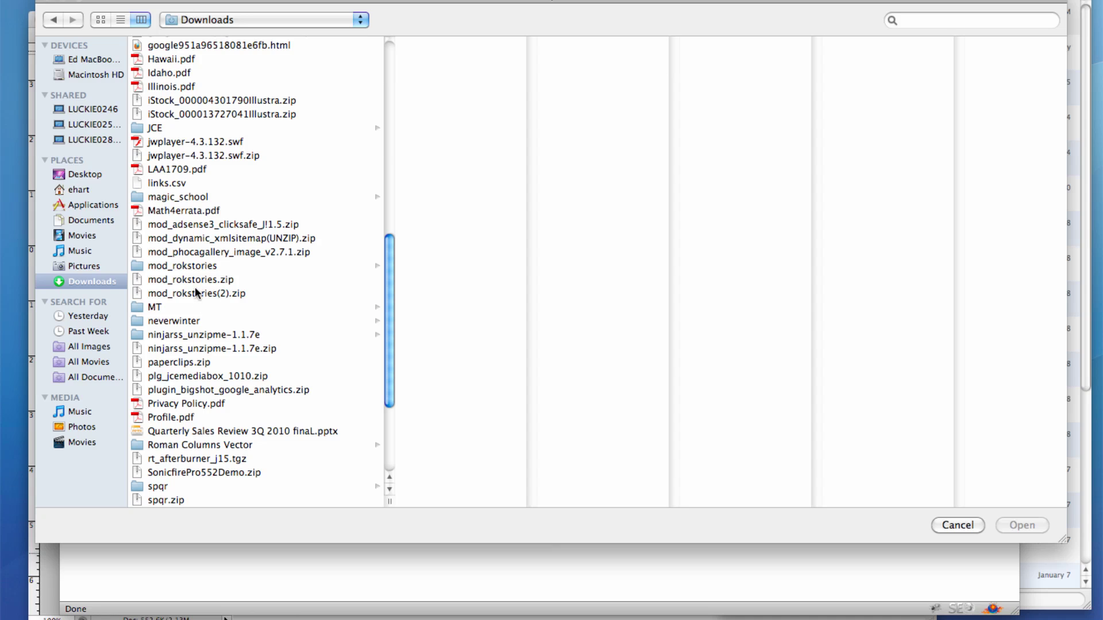
left_click(195, 293)
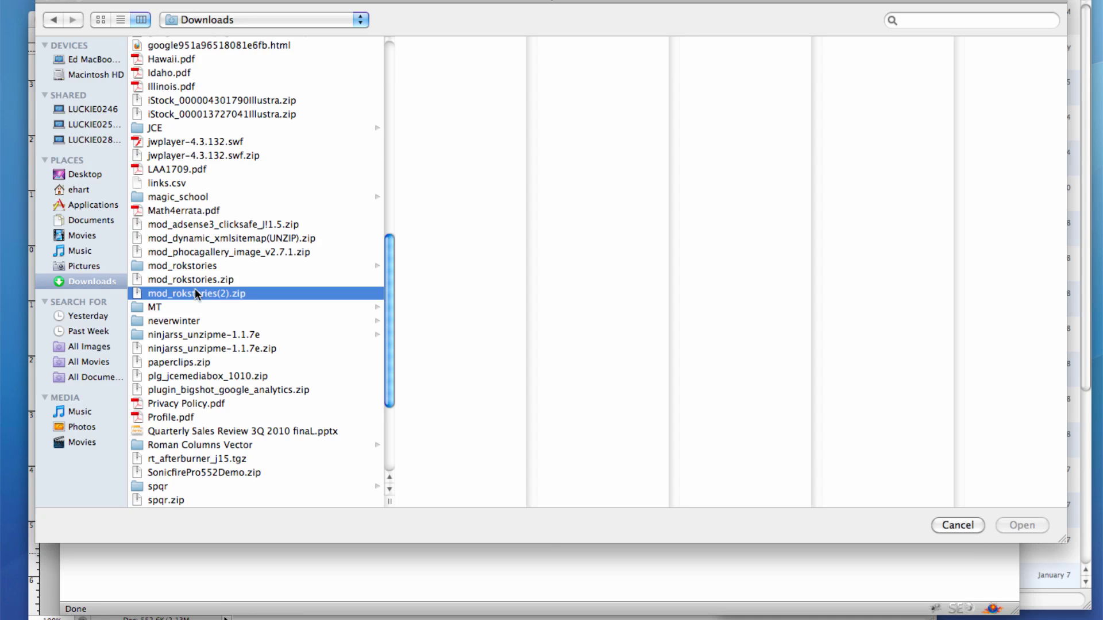
left_click(956, 525)
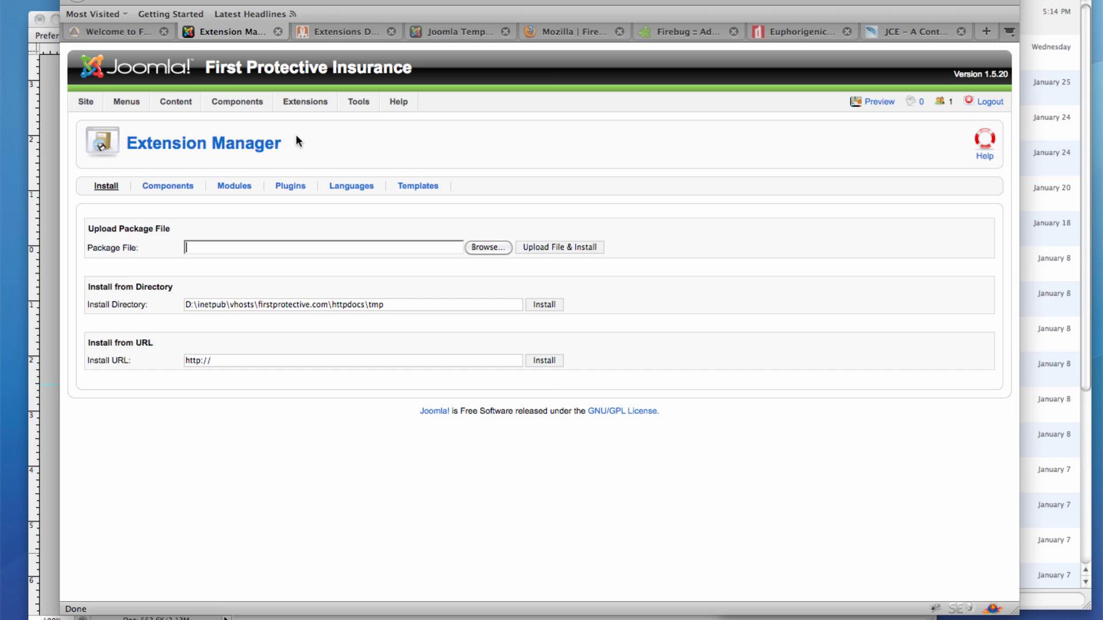
Open the Joomla Module Manager, then go to the First Protective public home page
mouse_move(318, 110)
left_click(316, 138)
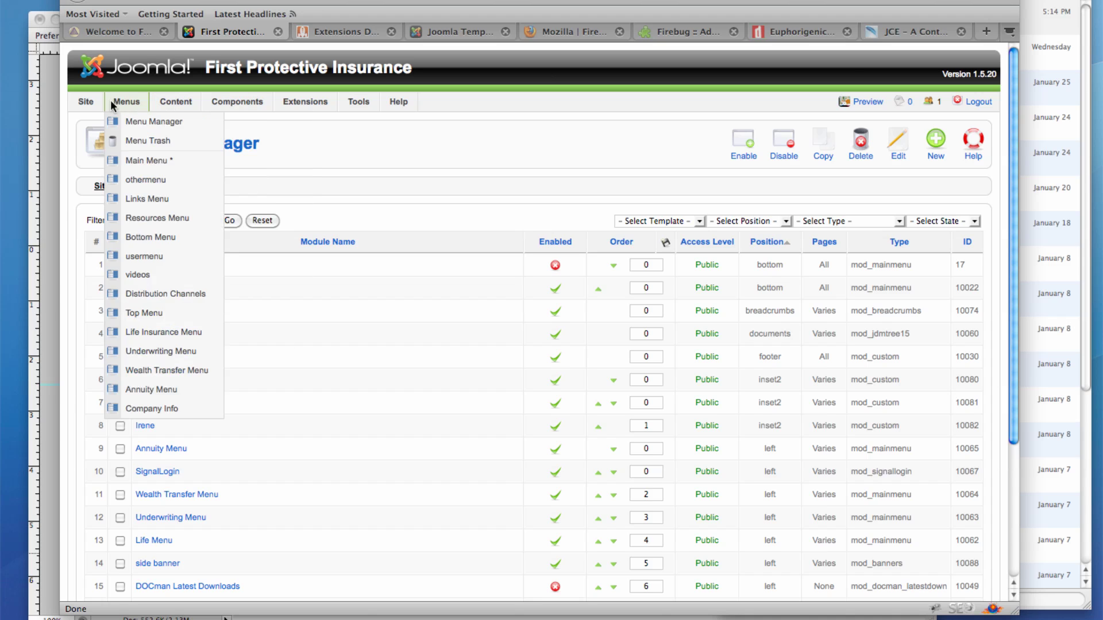
left_click(120, 32)
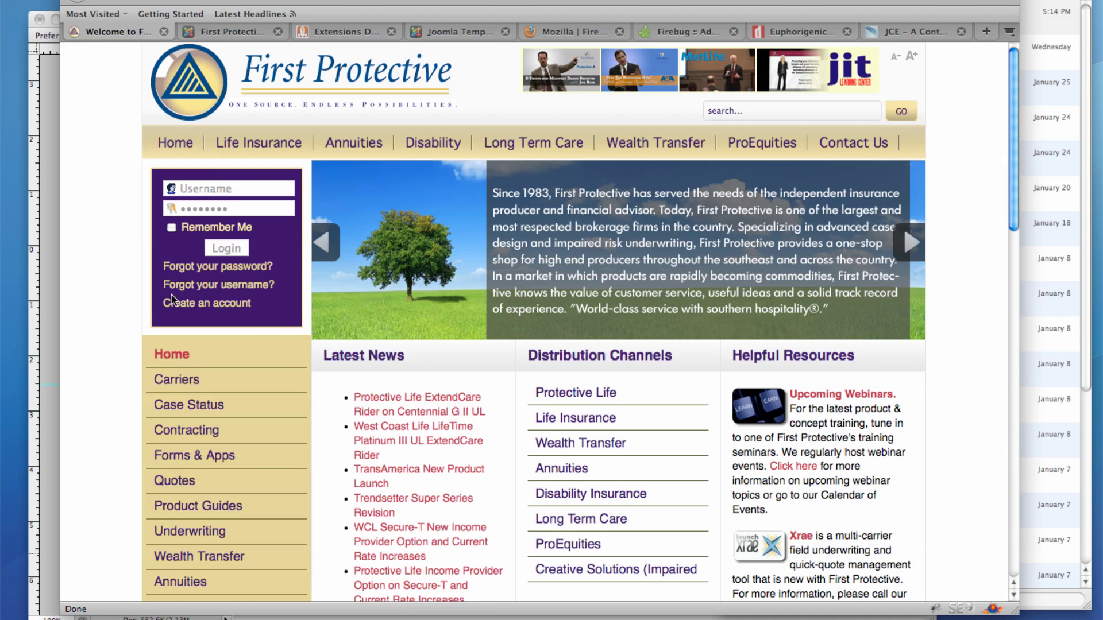
Advance the header slideshow four times to the 2012 Preferred Producer Conference slide
left_click(912, 242)
left_click(911, 243)
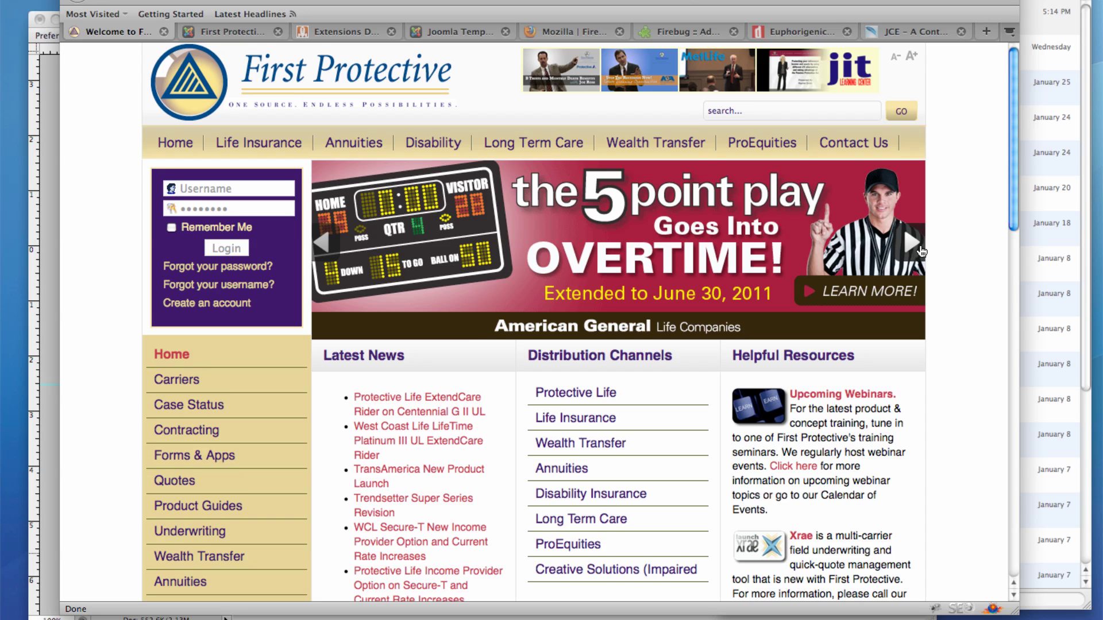
left_click(911, 242)
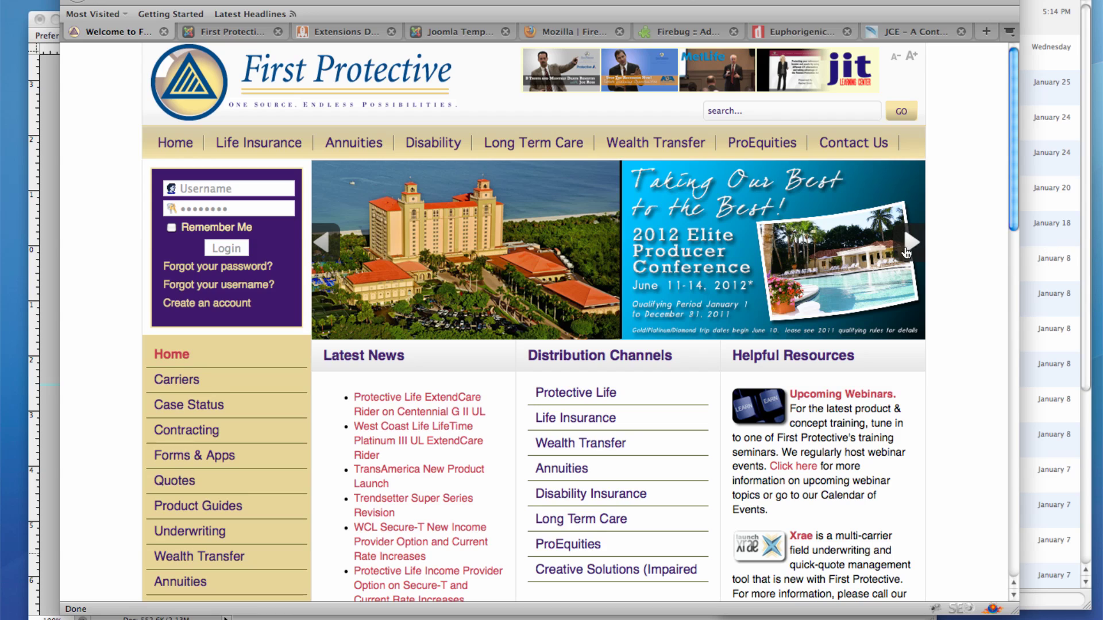
left_click(911, 242)
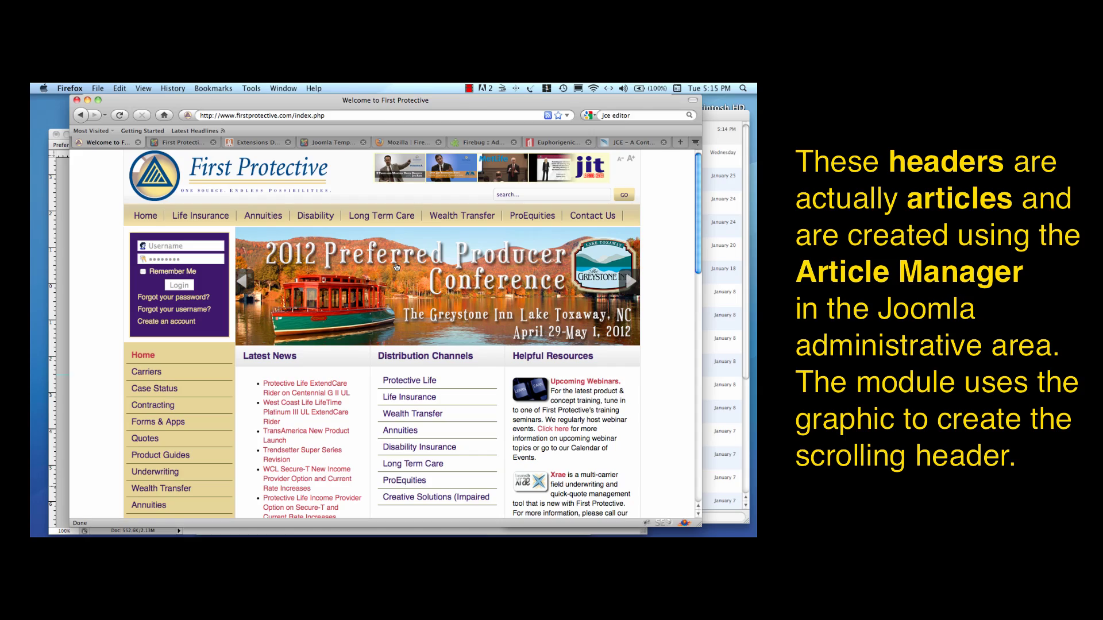
left_click(397, 267)
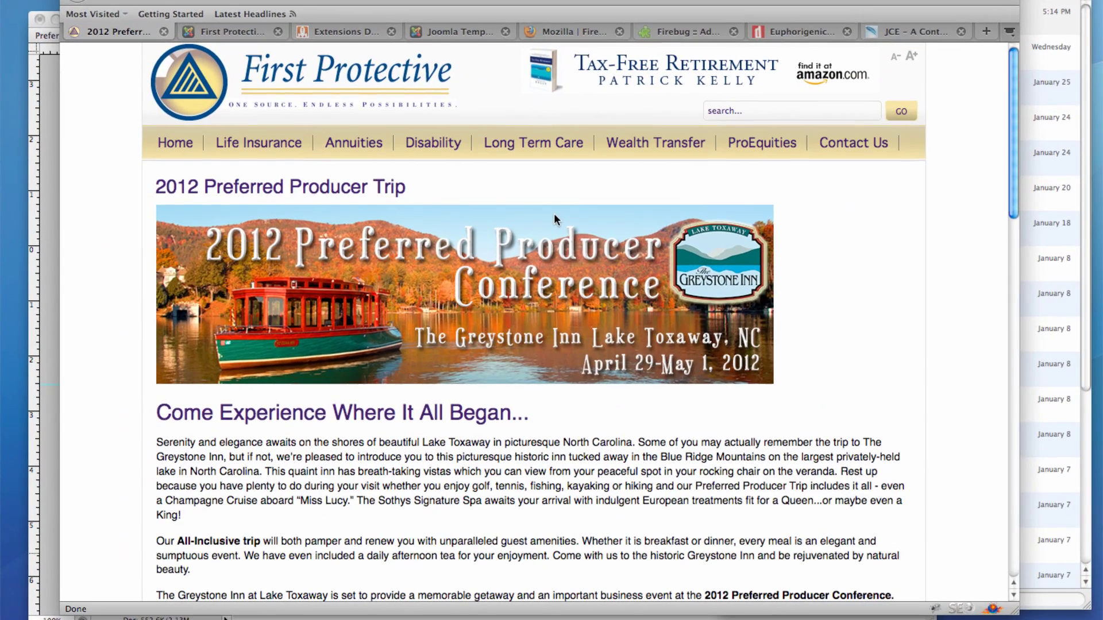
scroll(550, 494, "down", 5)
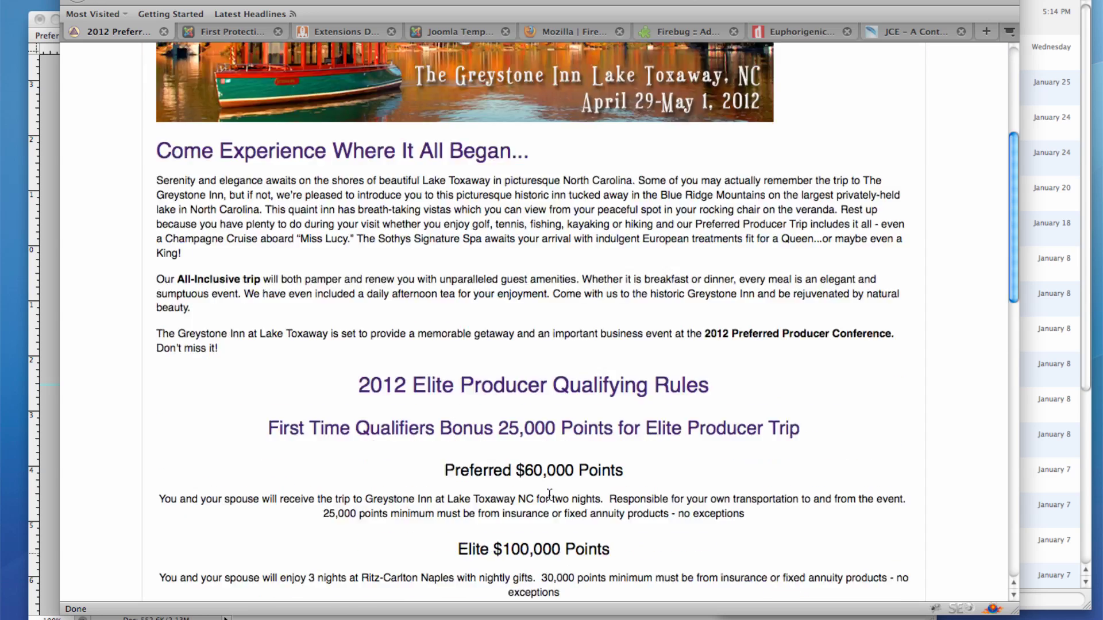
scroll(550, 495, "up", 5)
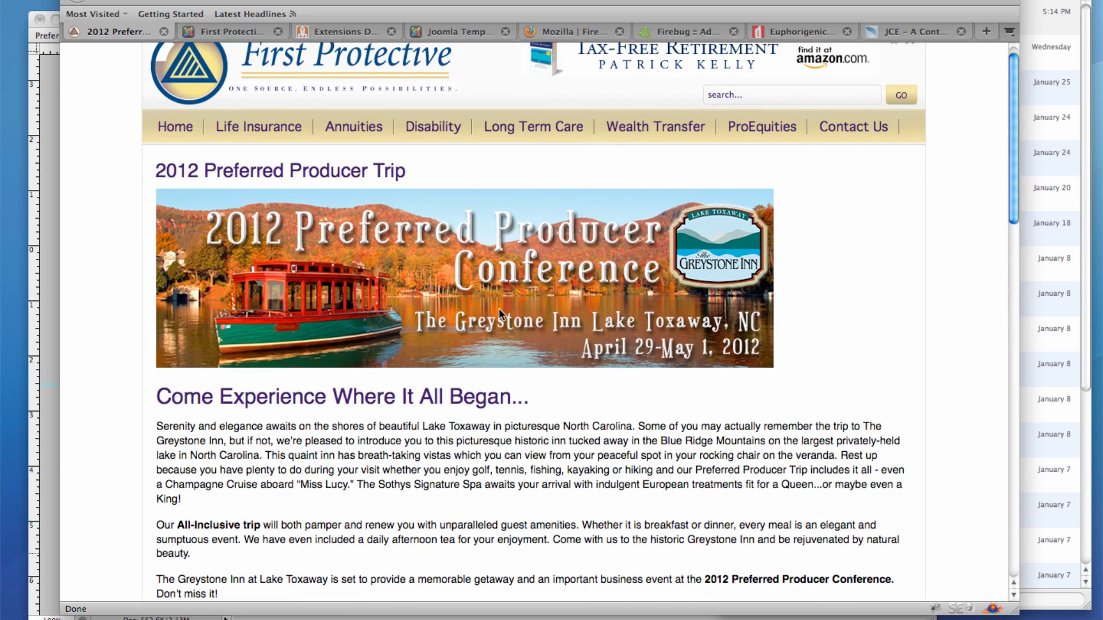
left_click(175, 126)
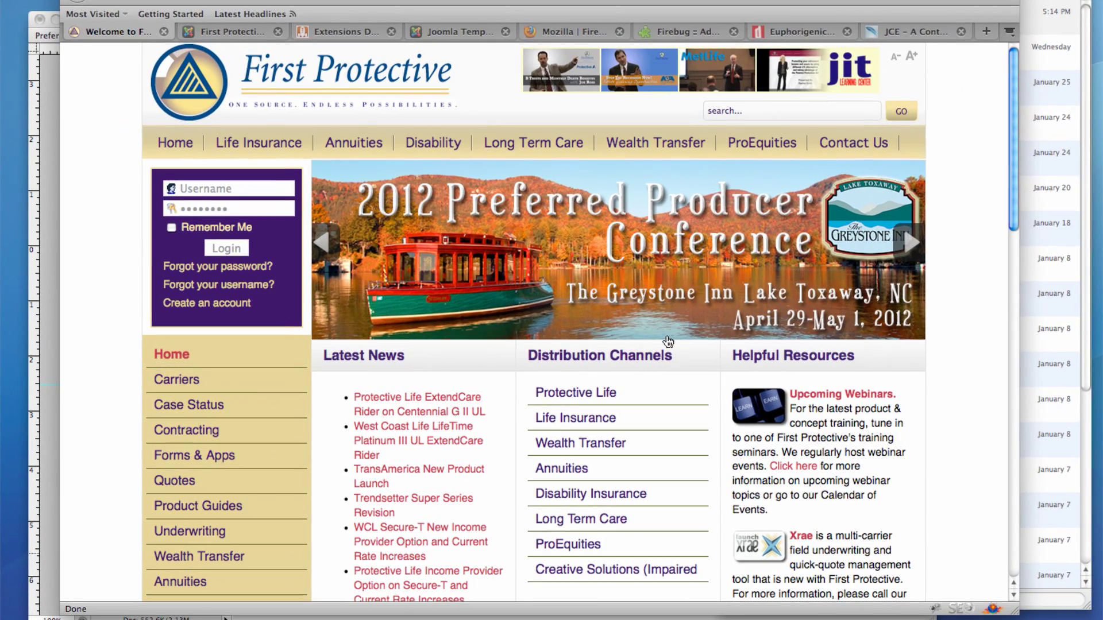
Show the homepage_headerphoto layer, nudge the lake photo into place, and reveal the Greystone Inn logo
key("super+Tab")
key("super+Tab")
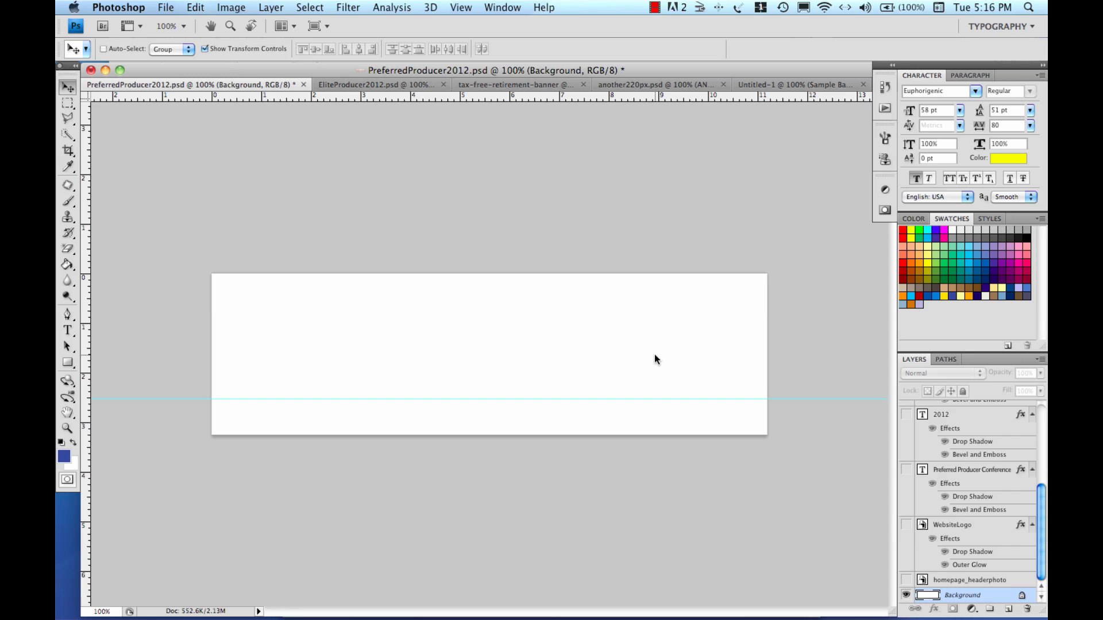
left_click(906, 580)
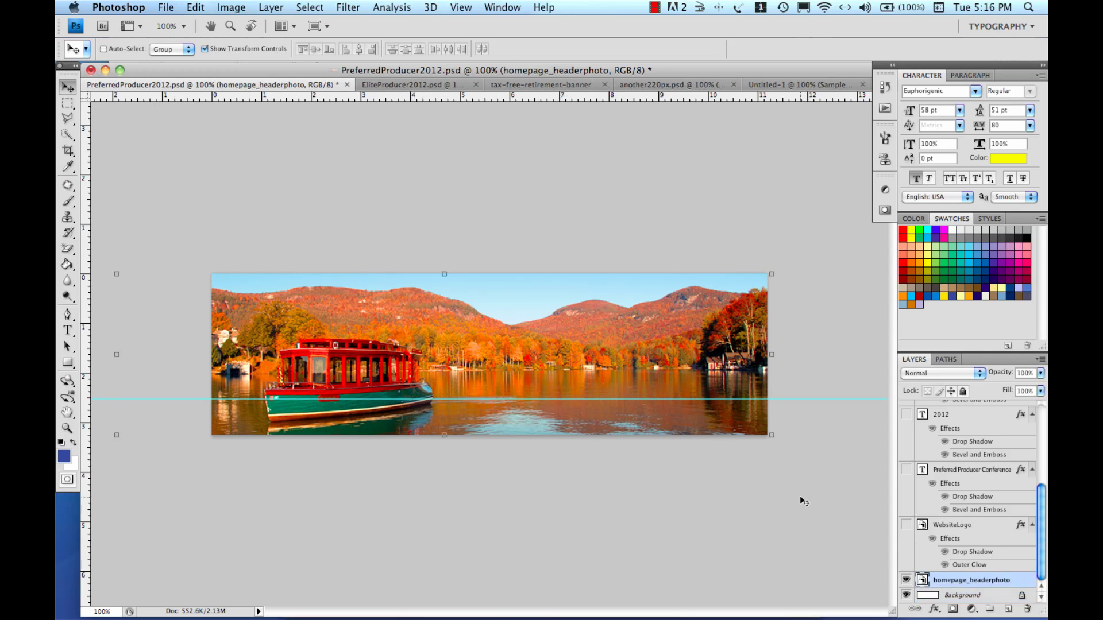
left_click_drag(425, 347, 487, 343)
left_click_drag(559, 341, 487, 343)
left_click(906, 525)
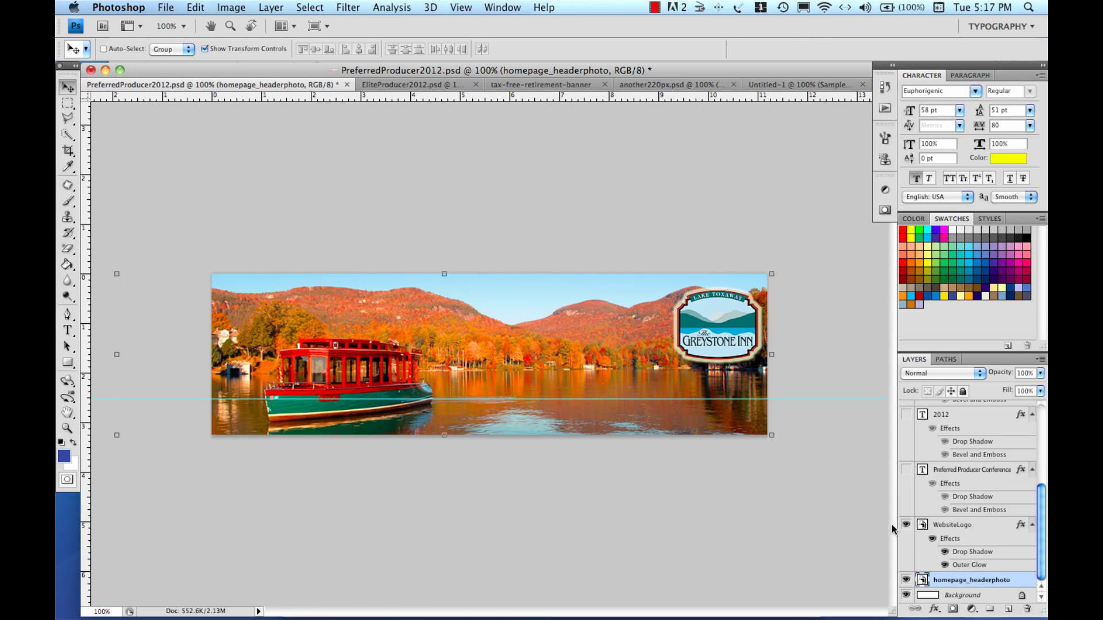
Review the logo's Drop Shadow and Outer Glow styles, keep them, and switch to Firefox
double_click(972, 551)
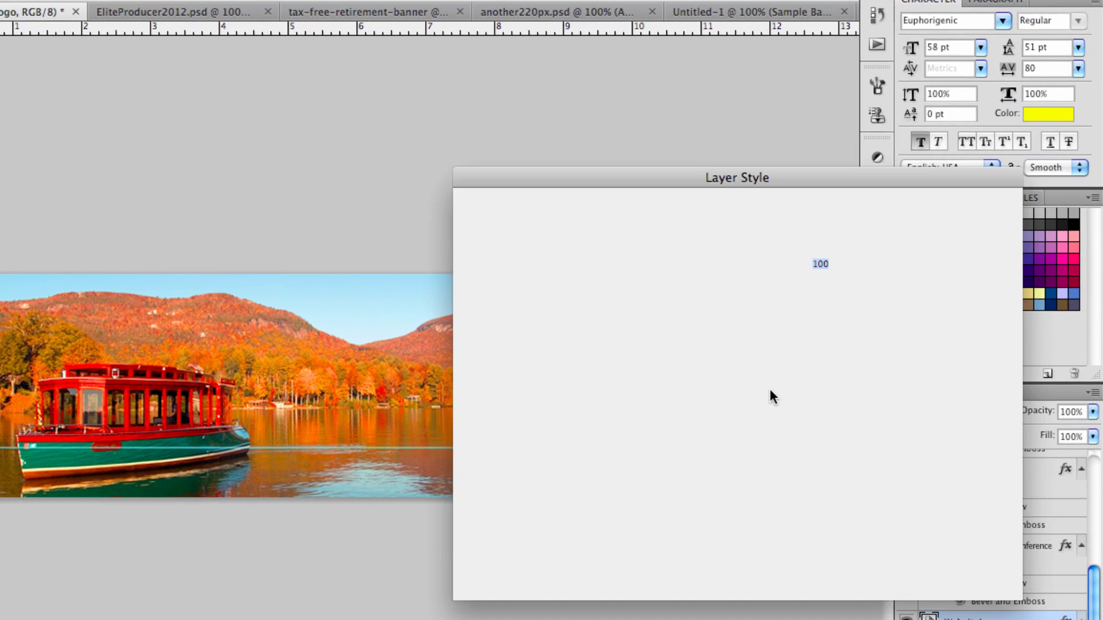
left_click_drag(662, 179, 498, 85)
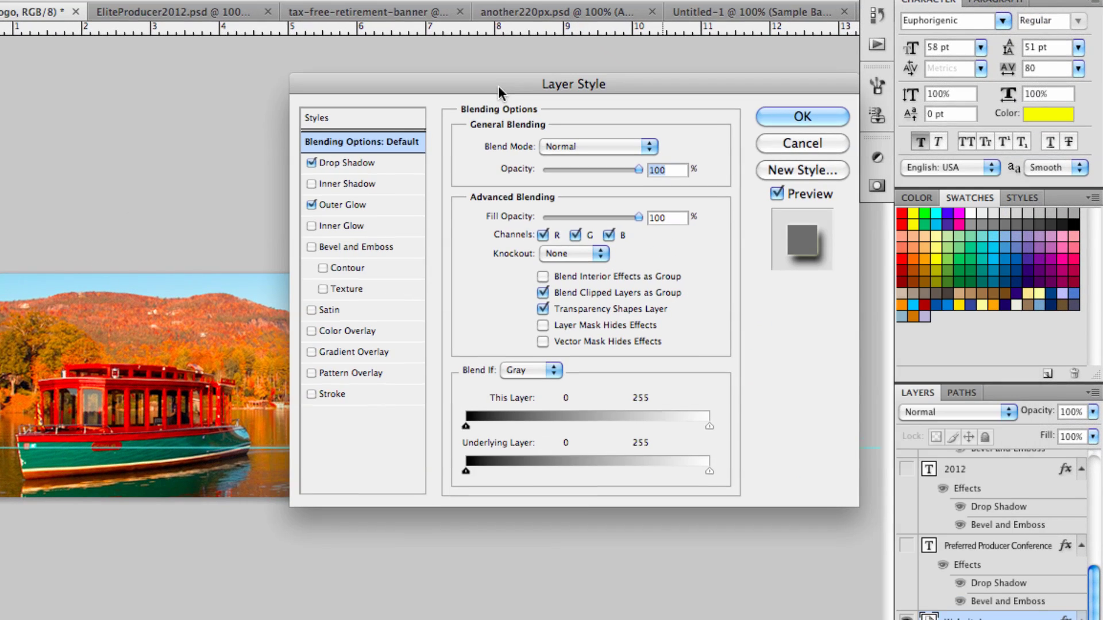
left_click(370, 163)
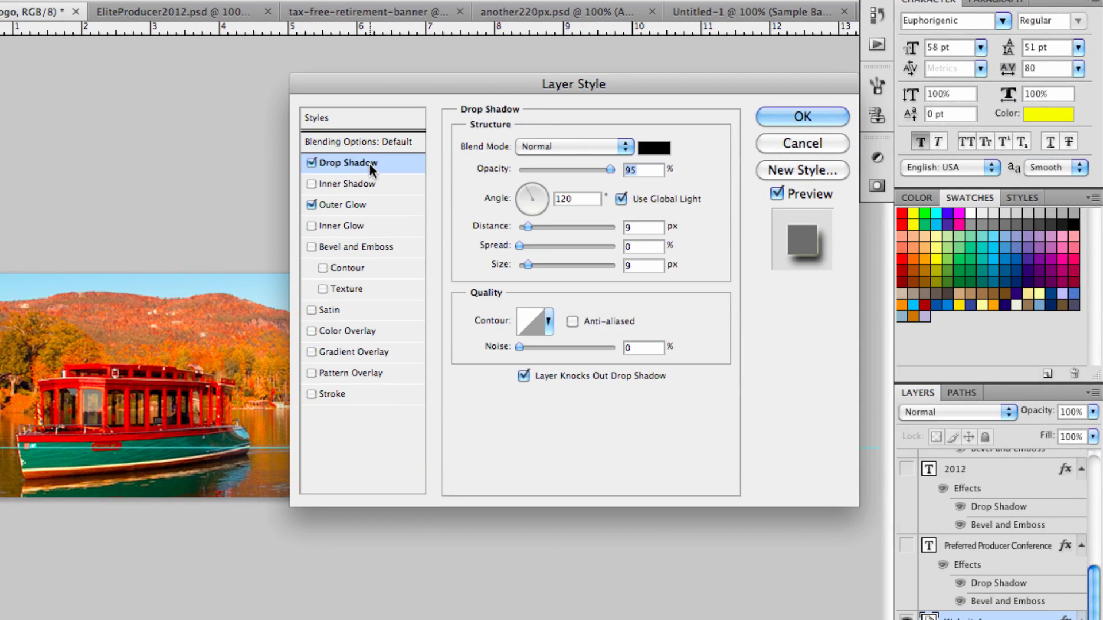
left_click(367, 205)
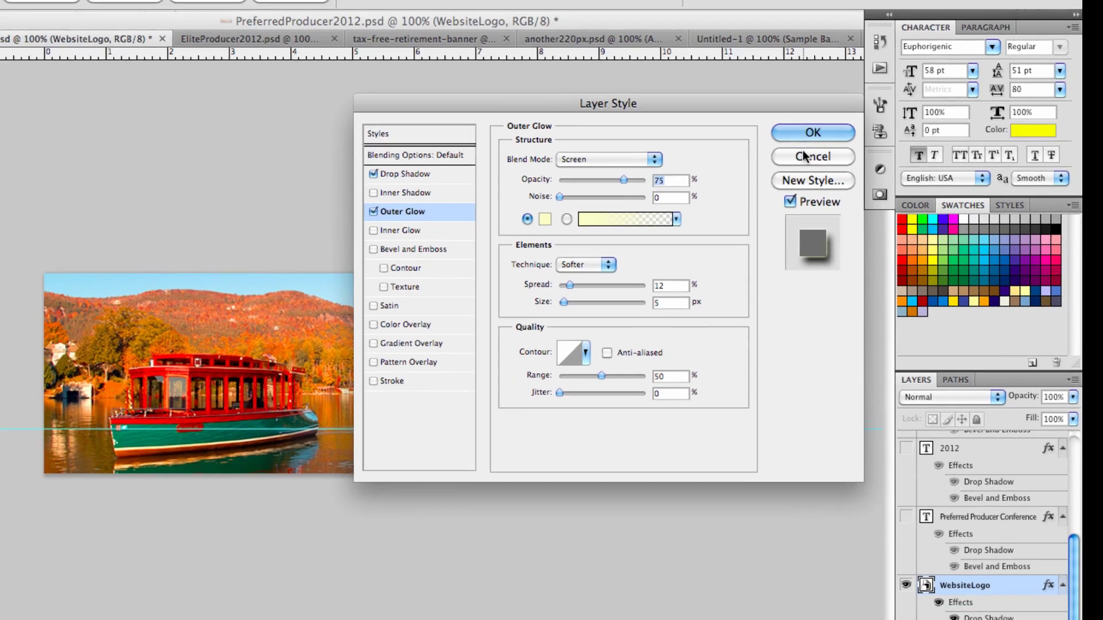
left_click(796, 121)
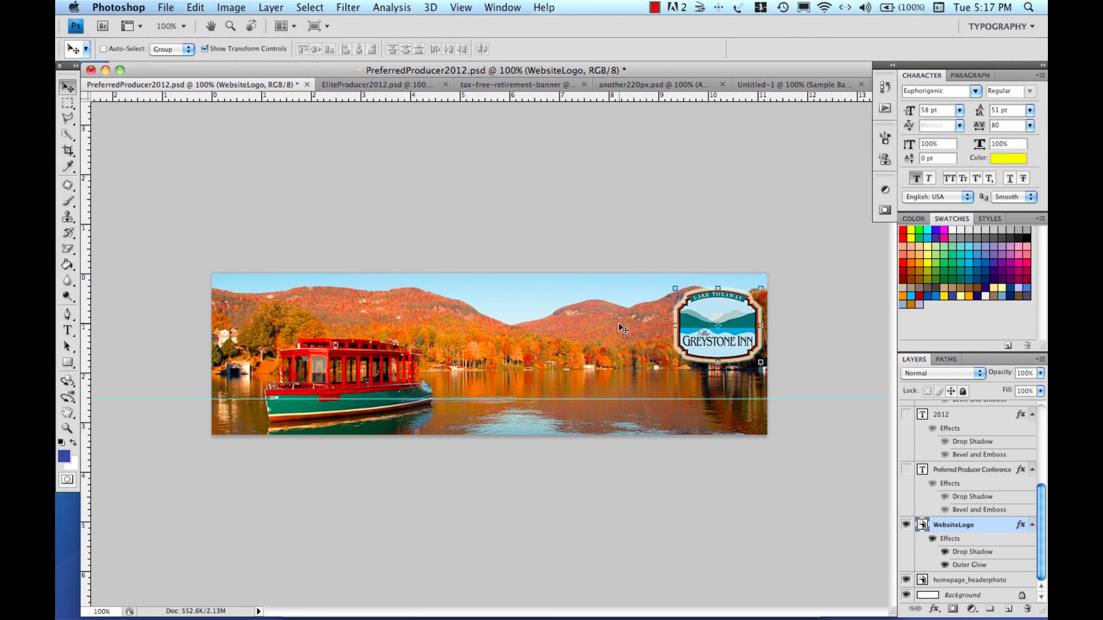
key("super+Tab")
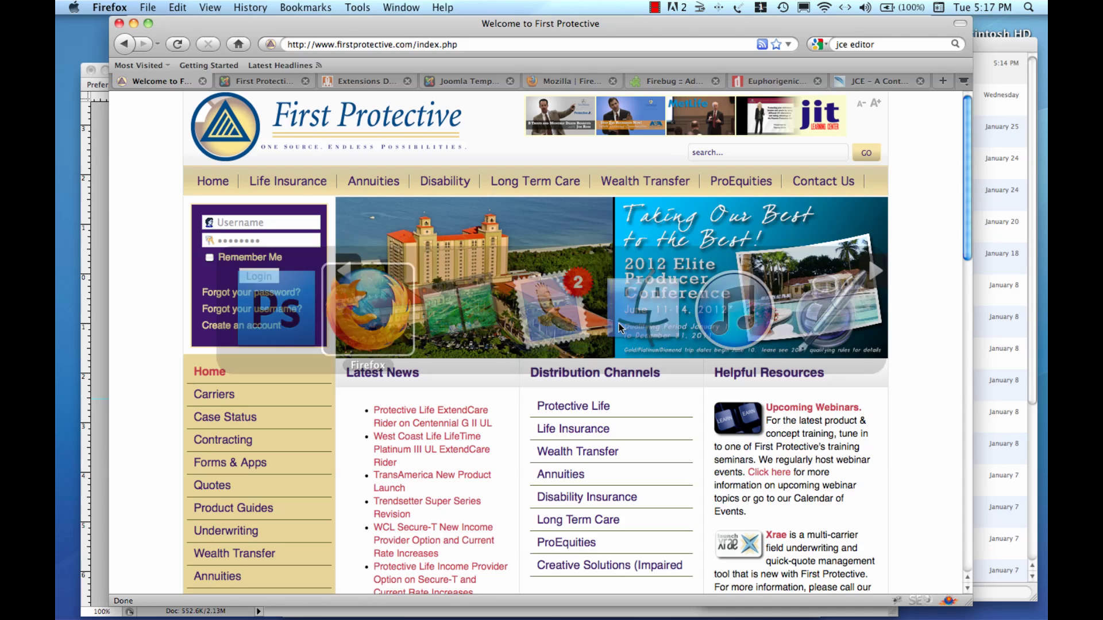
Scroll through the Euphorigenic glyphs on dafont.com and highlight its free-for-commercial-use note
left_click(772, 80)
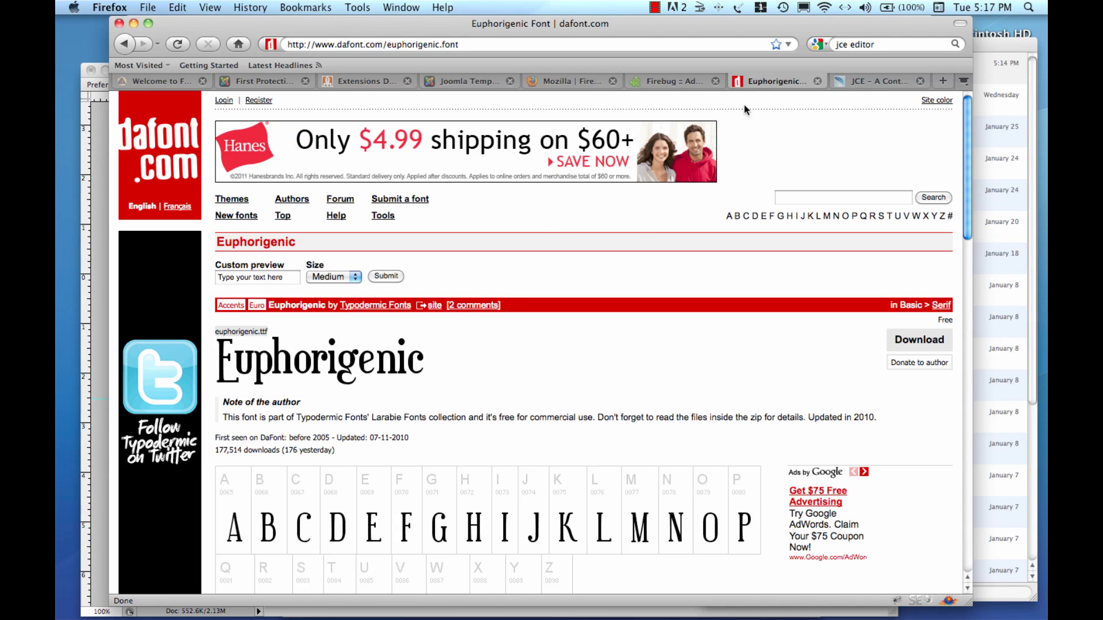
scroll(476, 412, "down", 5)
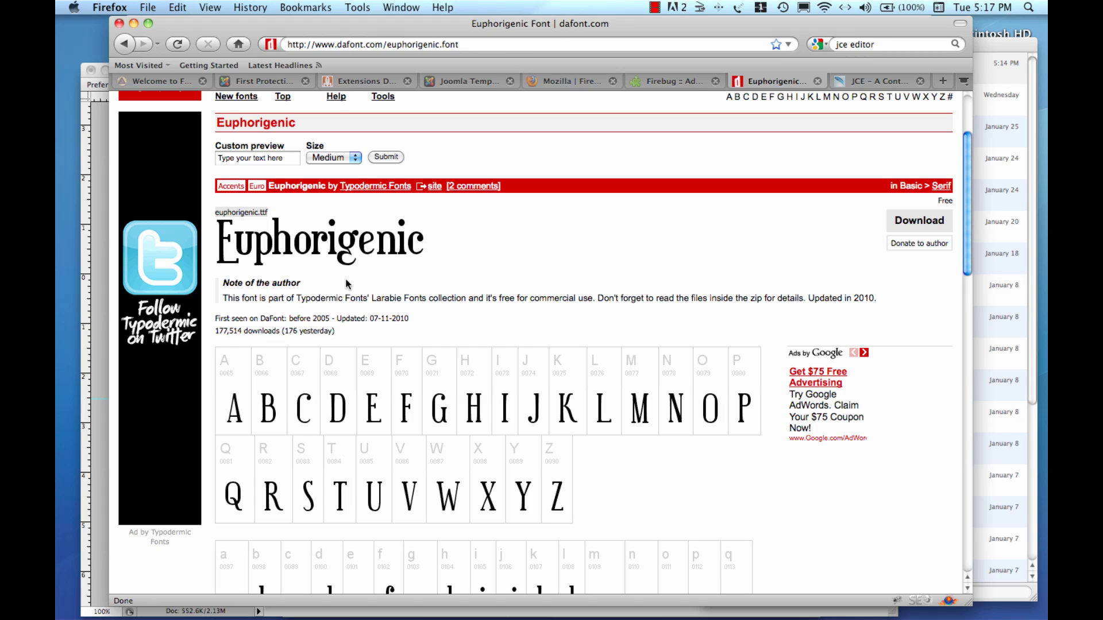
scroll(430, 325, "down", 3)
scroll(430, 326, "down", 4)
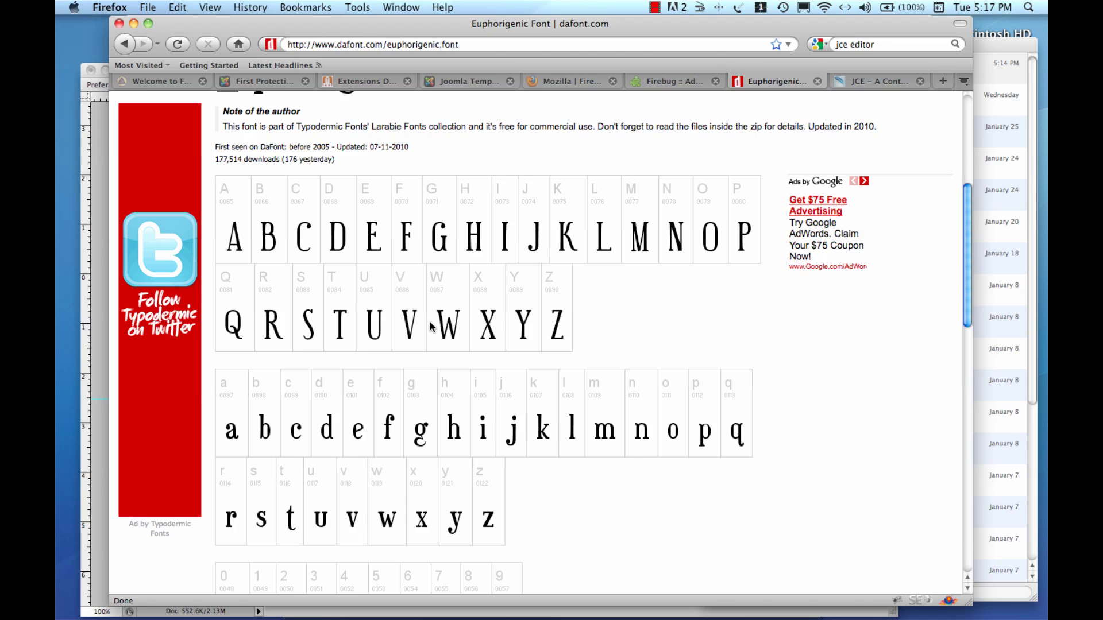
scroll(432, 326, "up", 6)
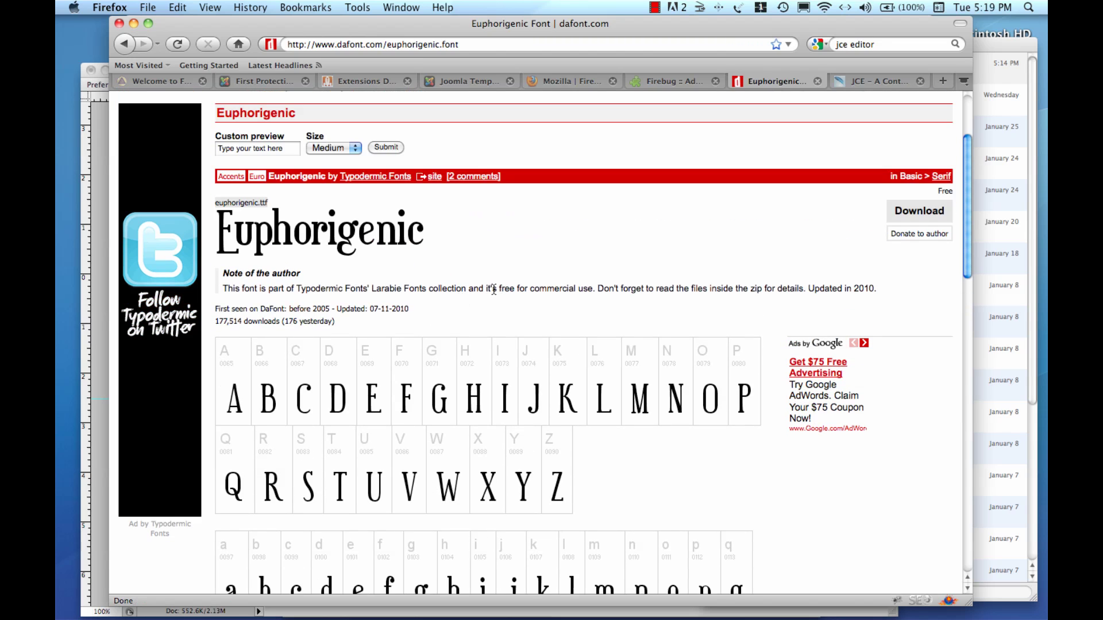
left_click_drag(493, 289, 592, 289)
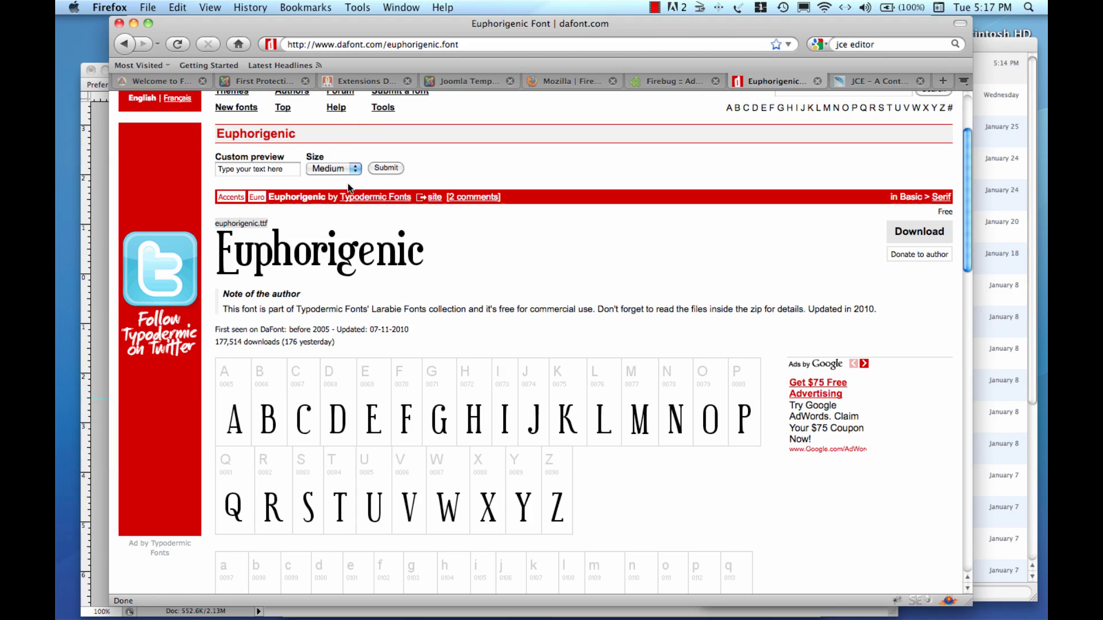
Make the Preferred Producer Conference, 2012, date, Greystone Inn and Lake Toxaway, NC text layers visible
key("super+Tab")
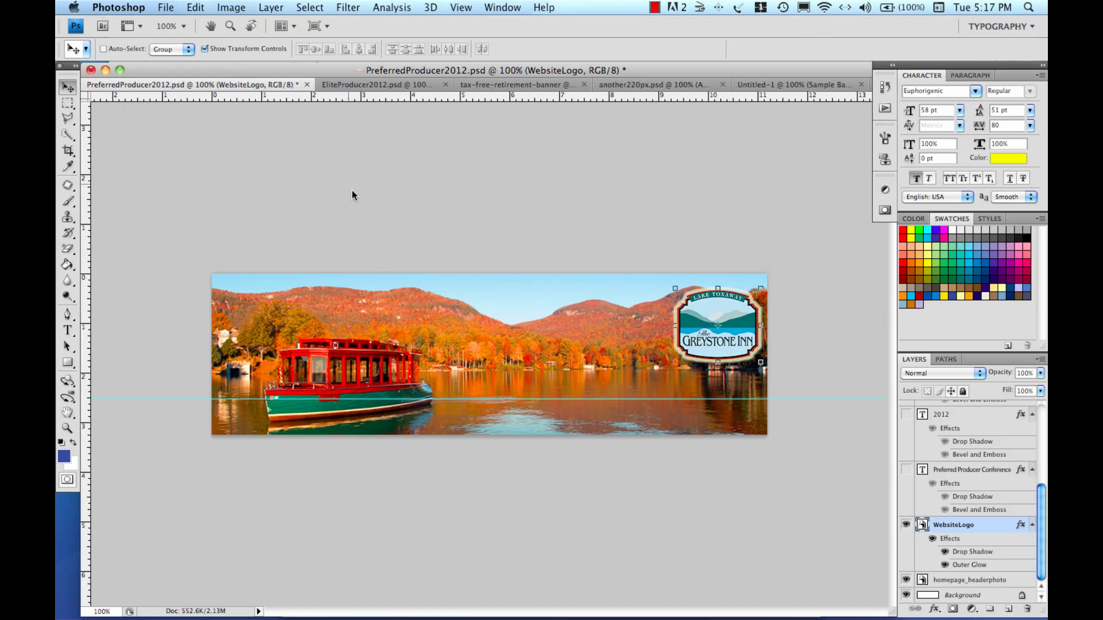
left_click(906, 470)
scroll(922, 451, "up", 3)
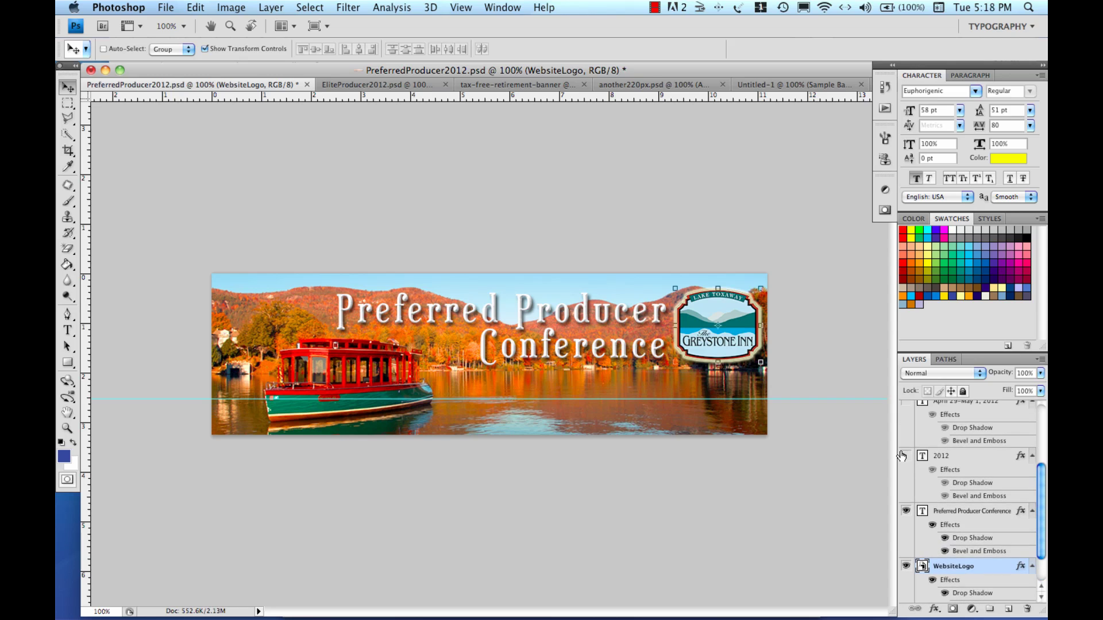
left_click(906, 456)
scroll(913, 457, "up", 3)
left_click(913, 457)
scroll(914, 463, "up", 3)
left_click(908, 464)
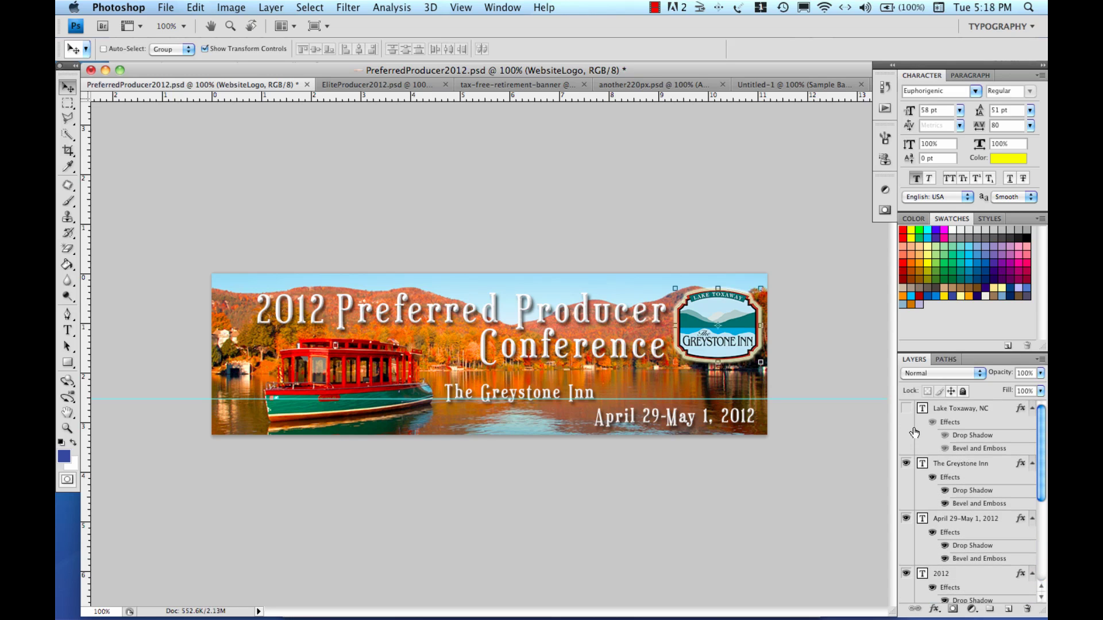
left_click(906, 409)
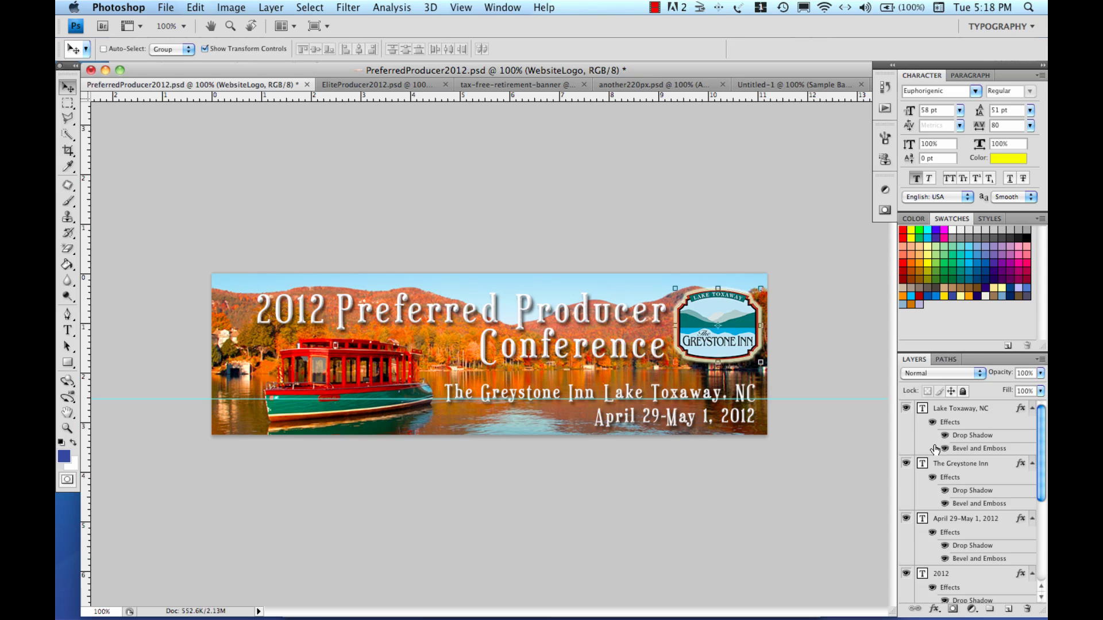
Inspect the Lake Toxaway, NC layer's Drop Shadow and Bevel and Emboss, then cancel
left_click(956, 427)
double_click(956, 427)
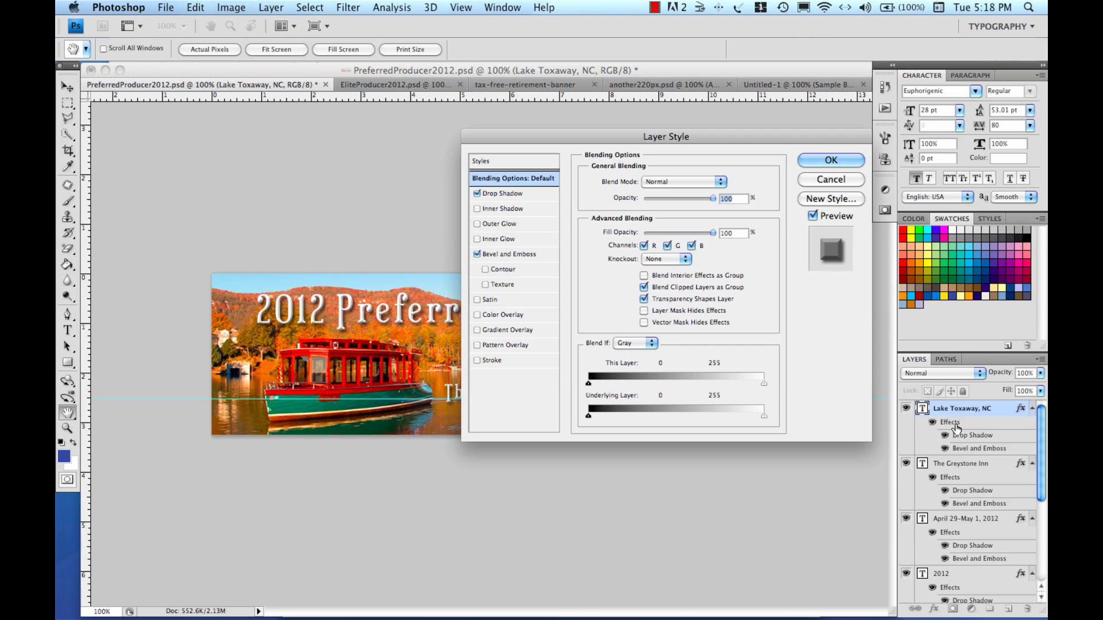
left_click(519, 194)
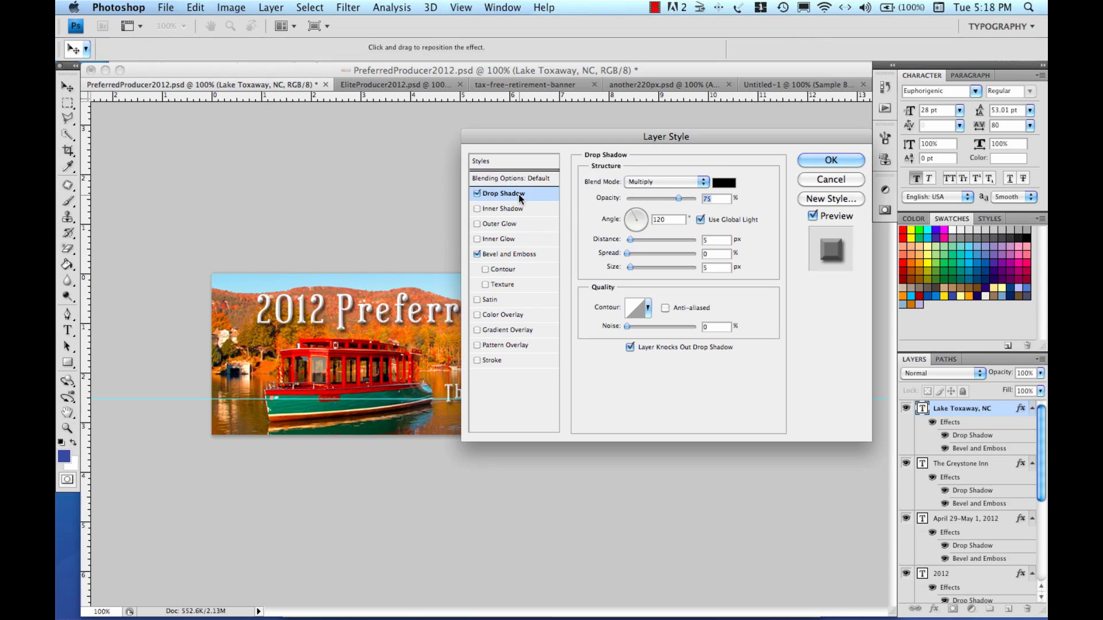
left_click(515, 256)
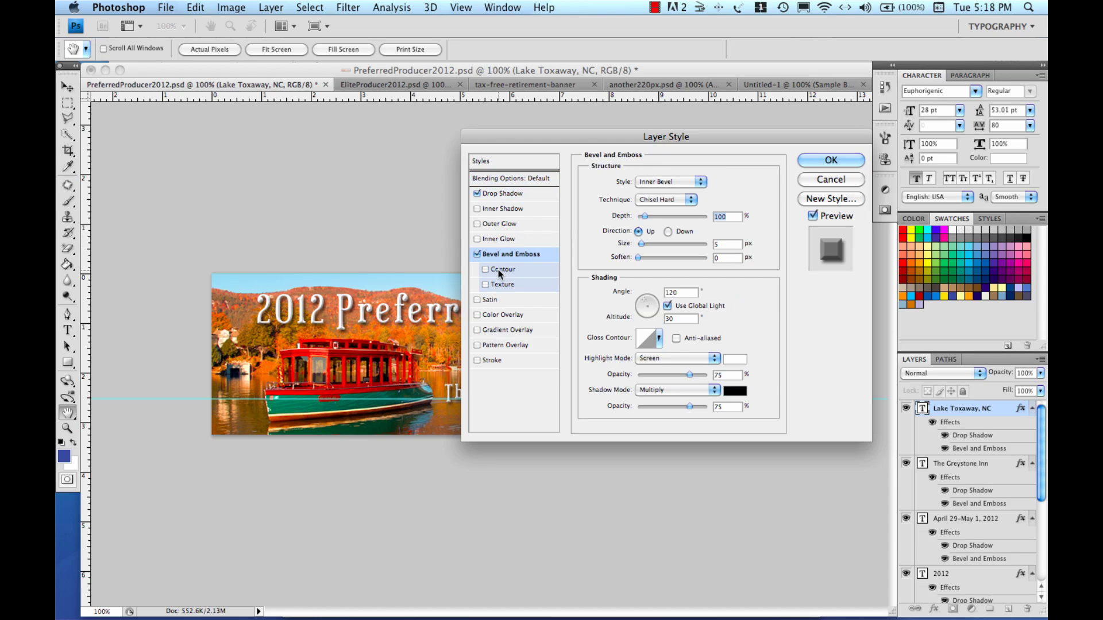
left_click(840, 184)
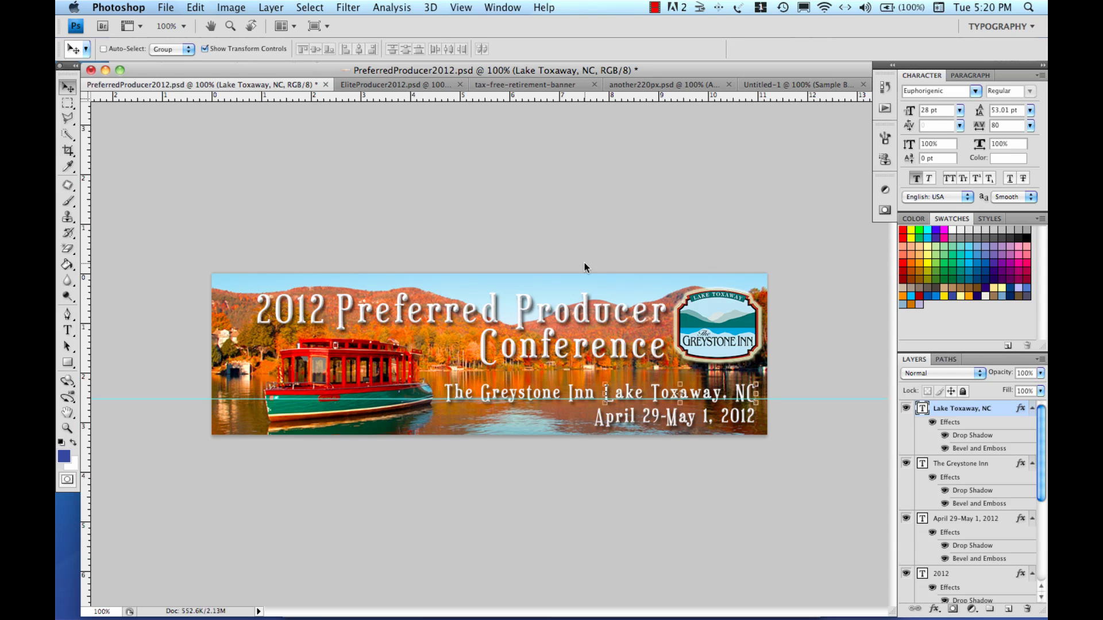
Export the banner with Save for Web & Devices as a PNG-24 at 806×234
left_click(165, 7)
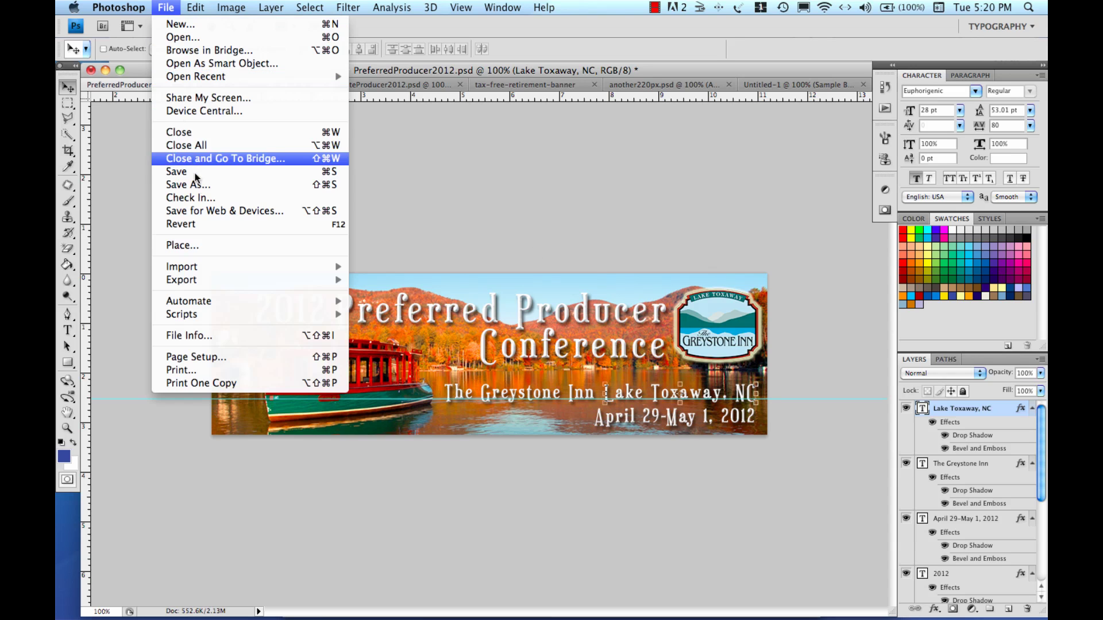
left_click(210, 211)
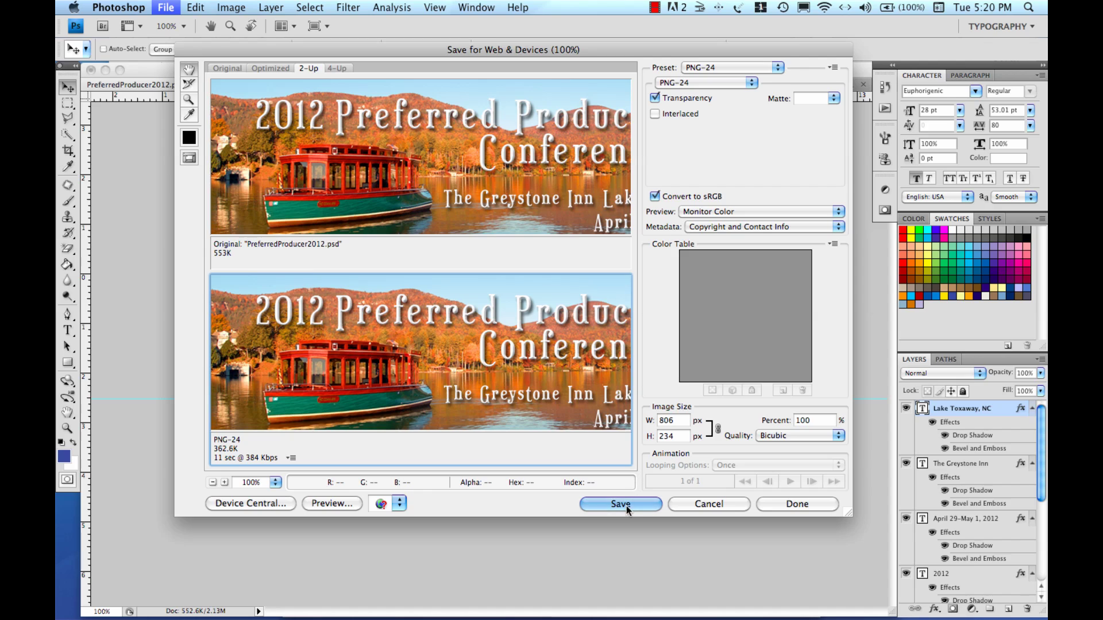
left_click(709, 504)
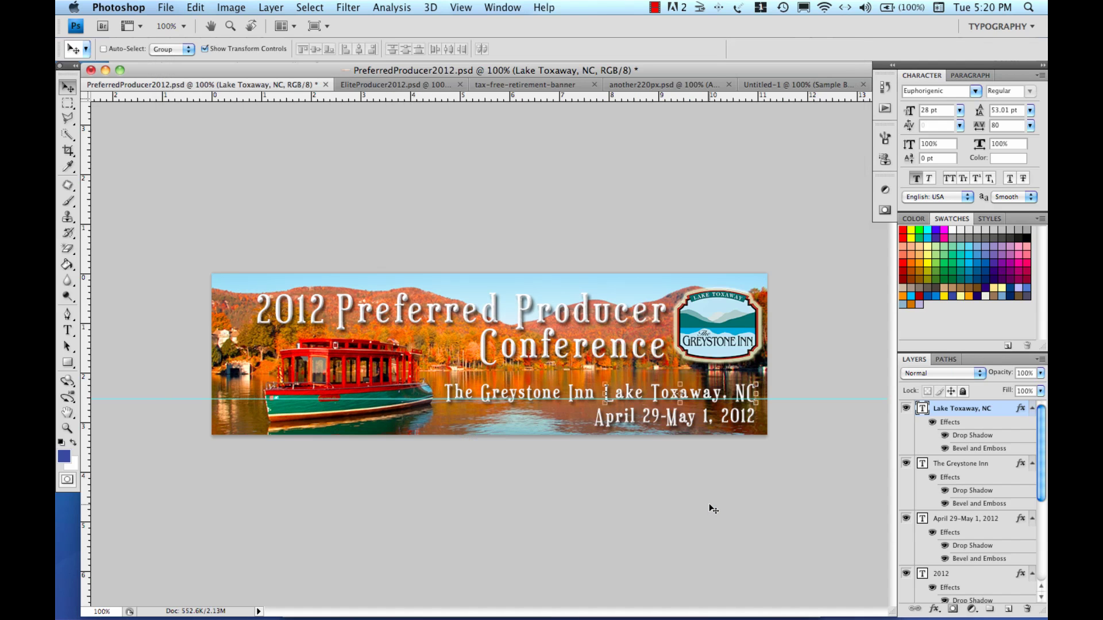
In the Joomla administrator, open the Media Manager's stories image folder
key("super+Tab")
key("super+Tab")
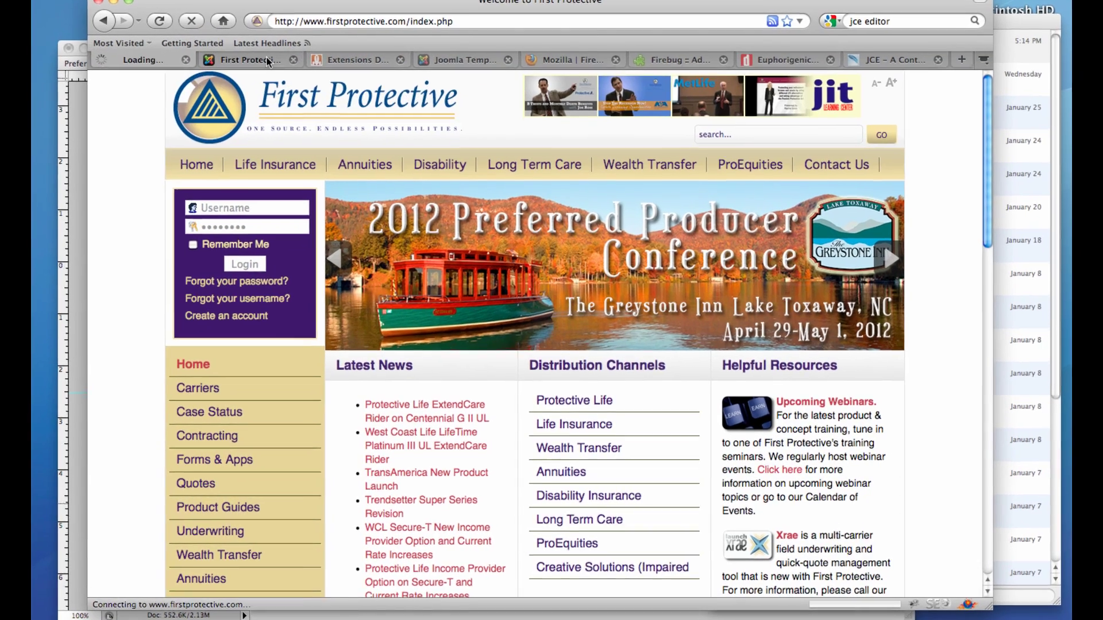
left_click(277, 80)
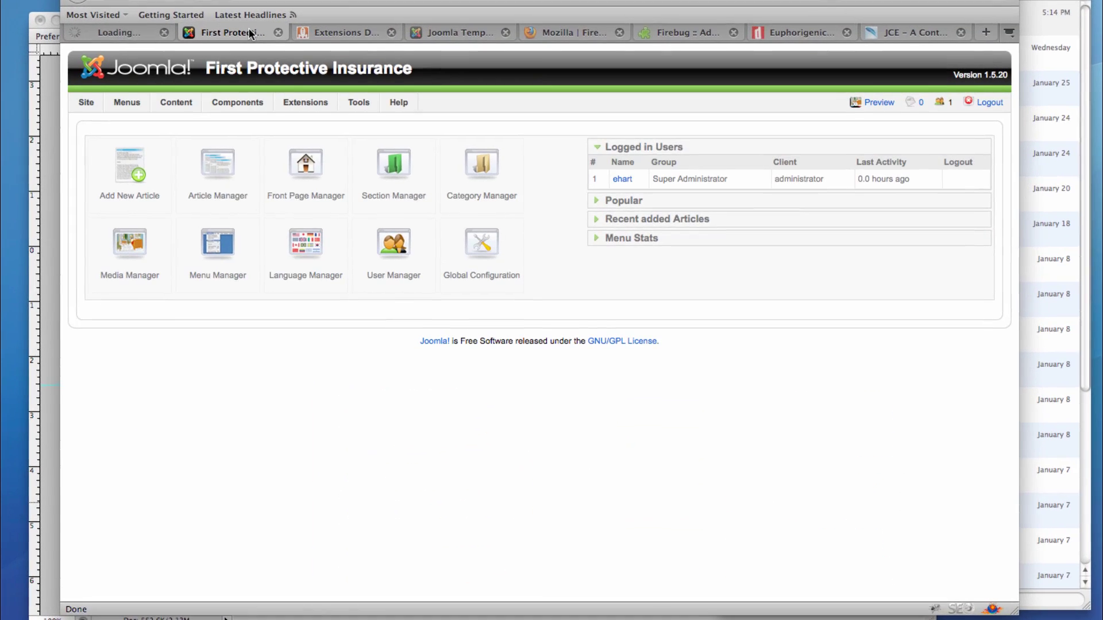
left_click(125, 259)
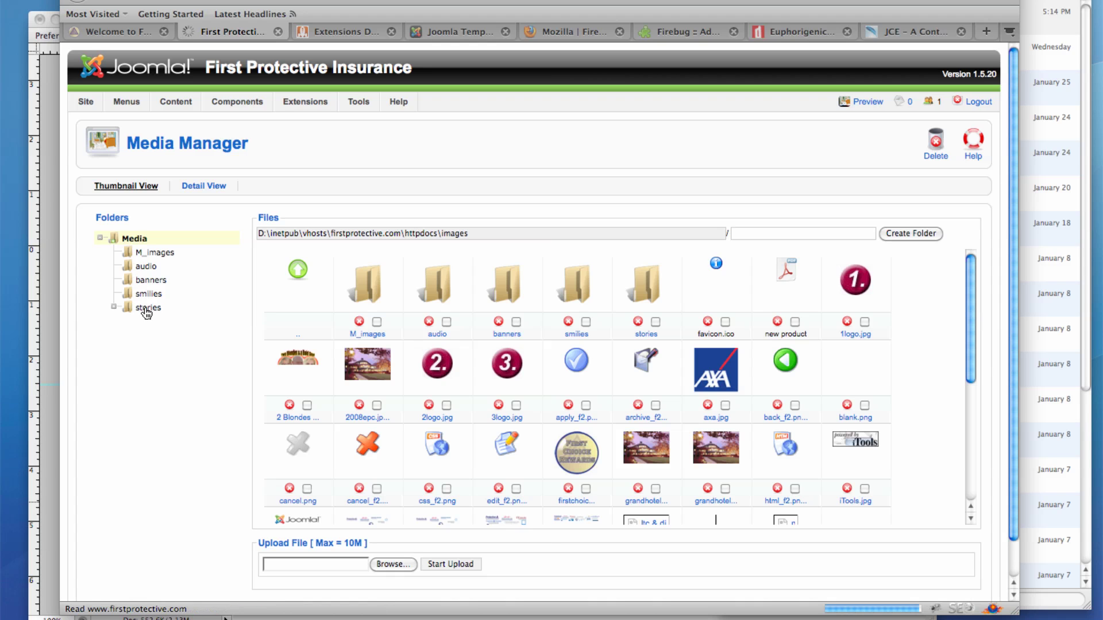
left_click(147, 309)
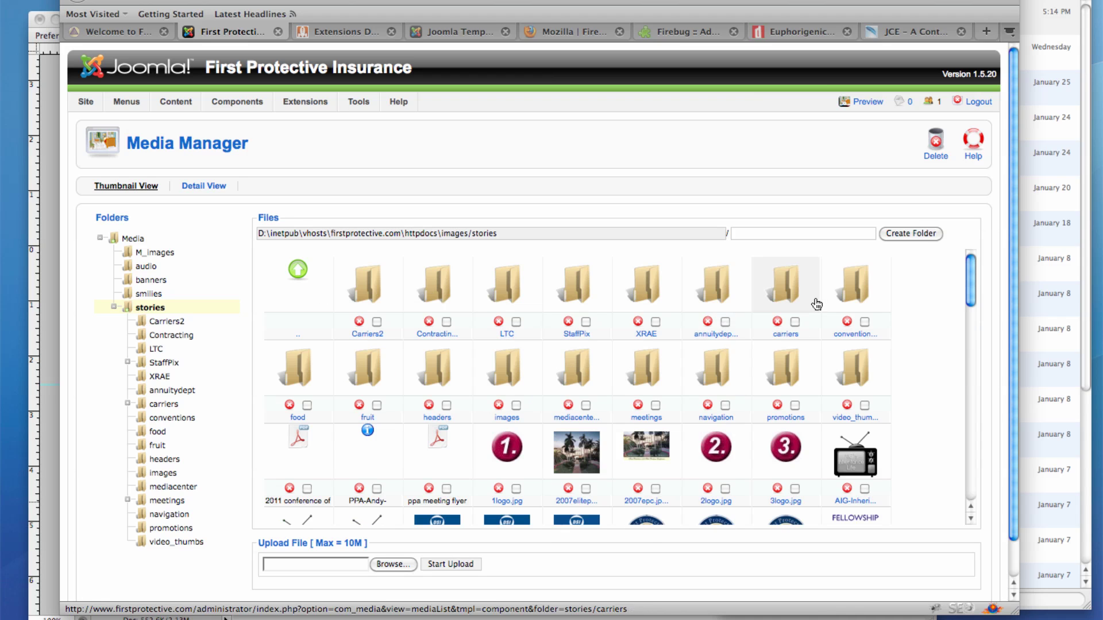
Open the headers folder, preview preferredproducer2012.png, and cancel the upload file chooser
left_click(439, 380)
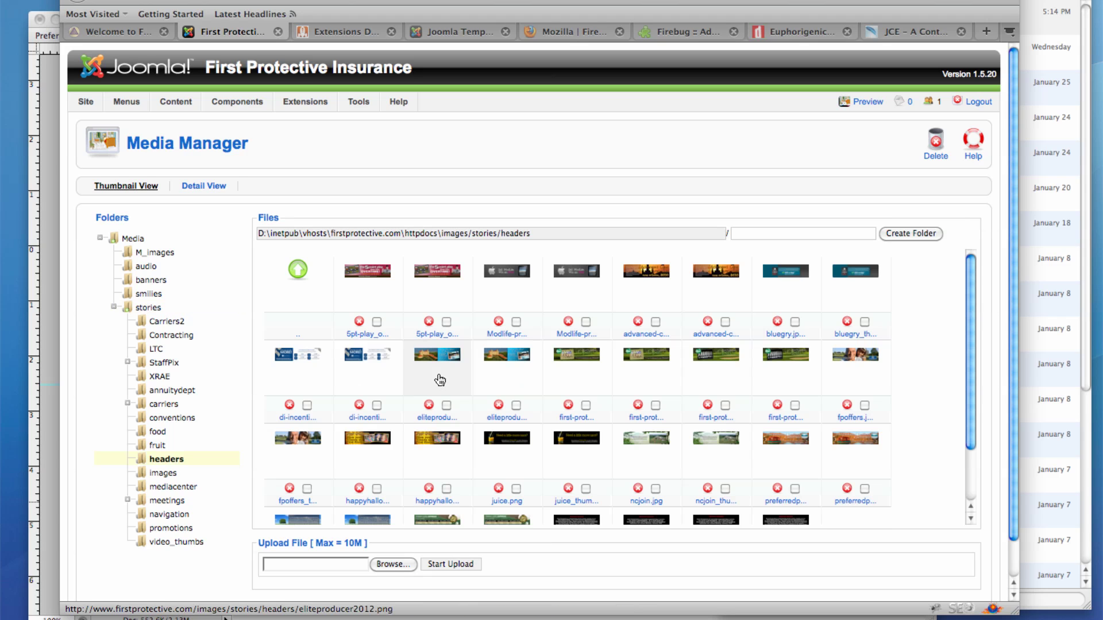
scroll(553, 391, "down", 3)
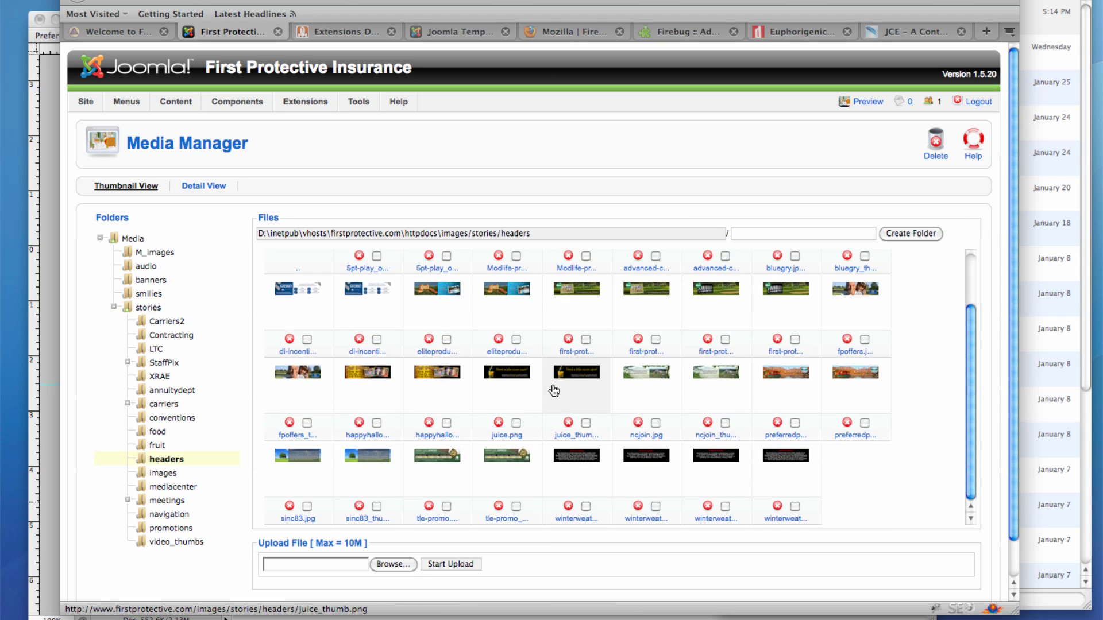
left_click(782, 375)
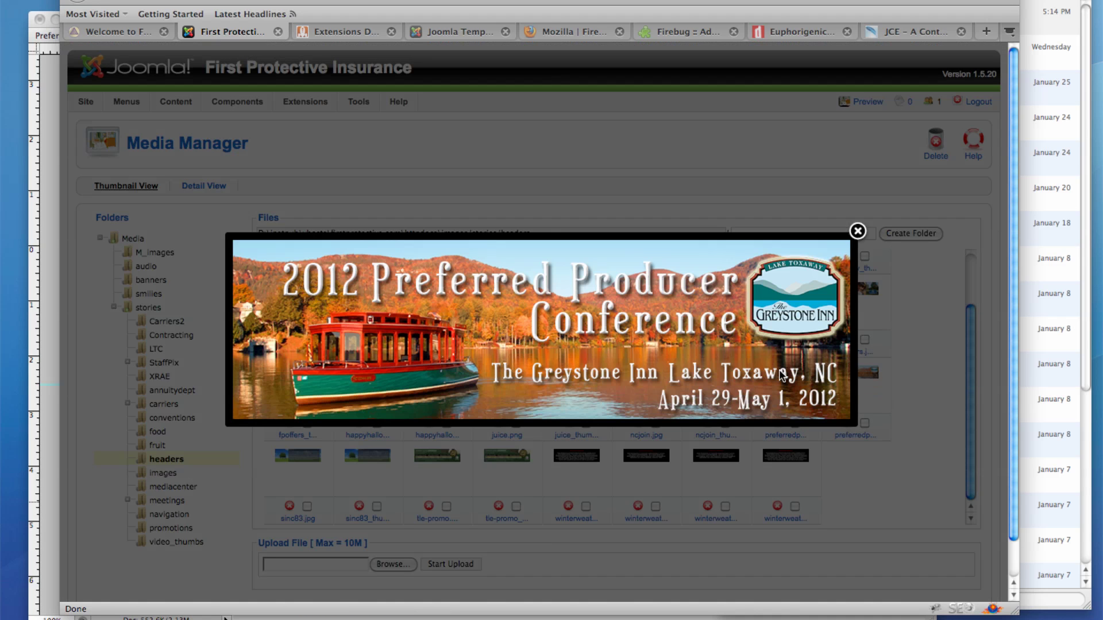
left_click(858, 231)
left_click(298, 562)
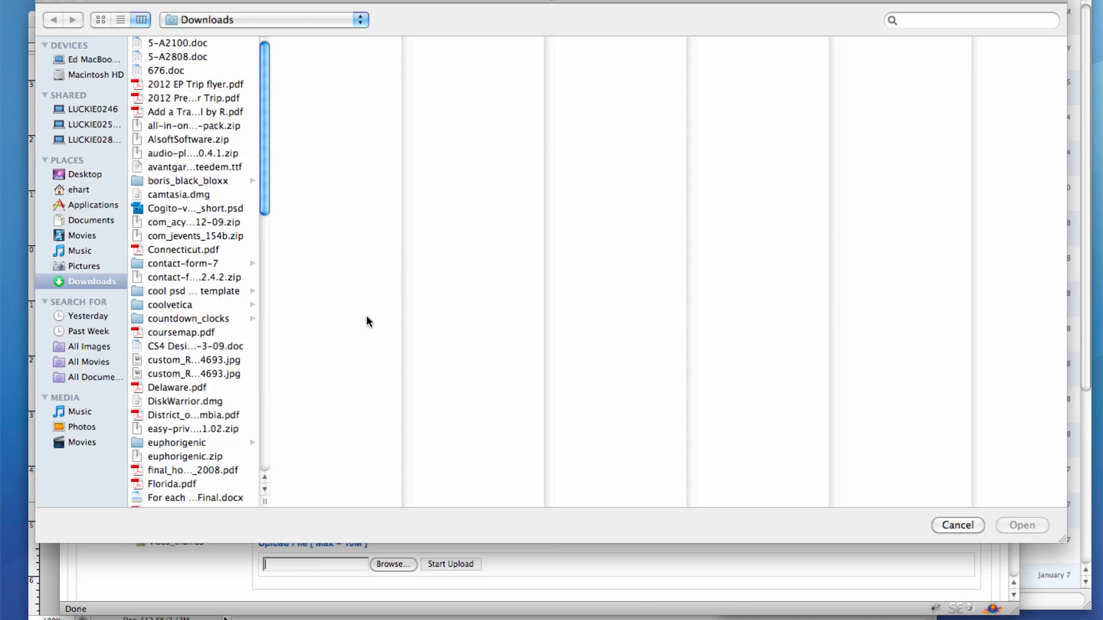
left_click(959, 525)
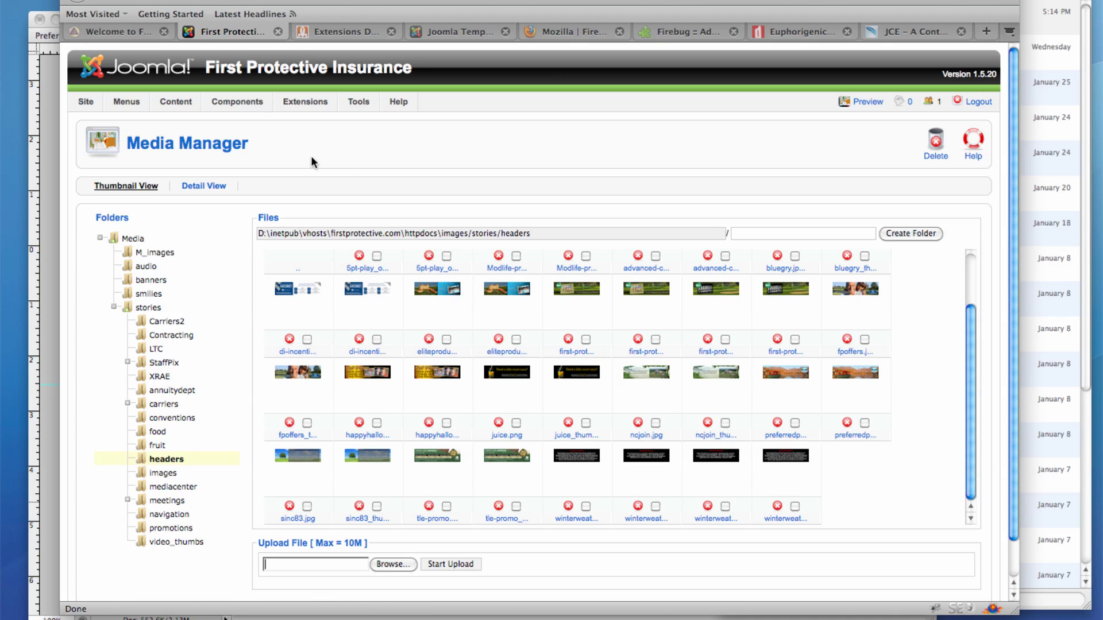
Open the Article Manager and filter it to the Headers section, leaving categories unfiltered
mouse_move(176, 101)
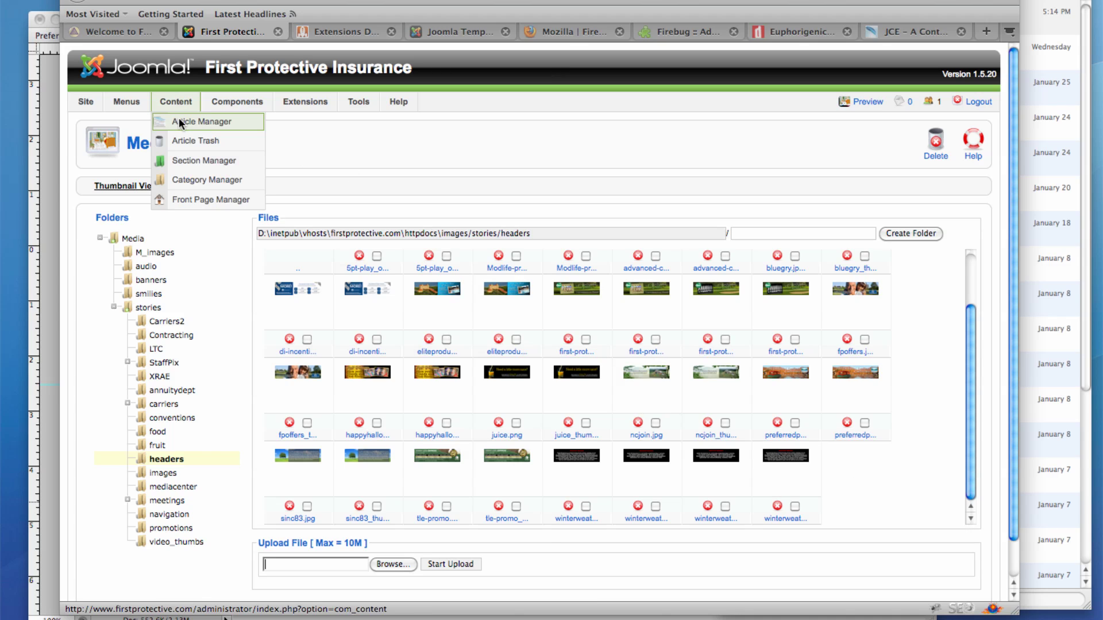
left_click(178, 118)
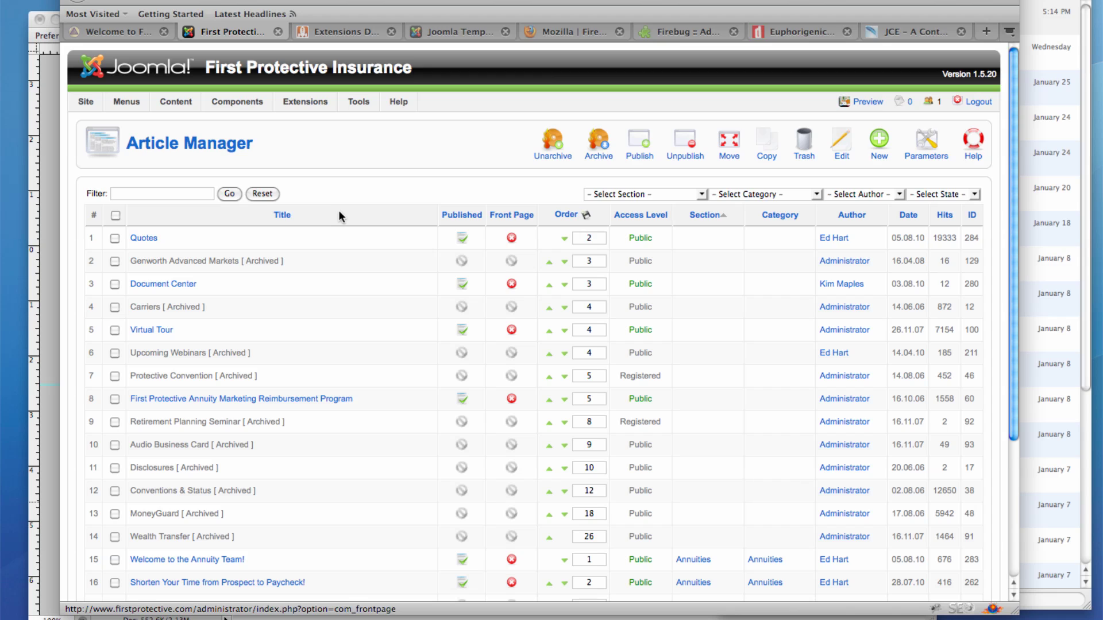
left_click(702, 194)
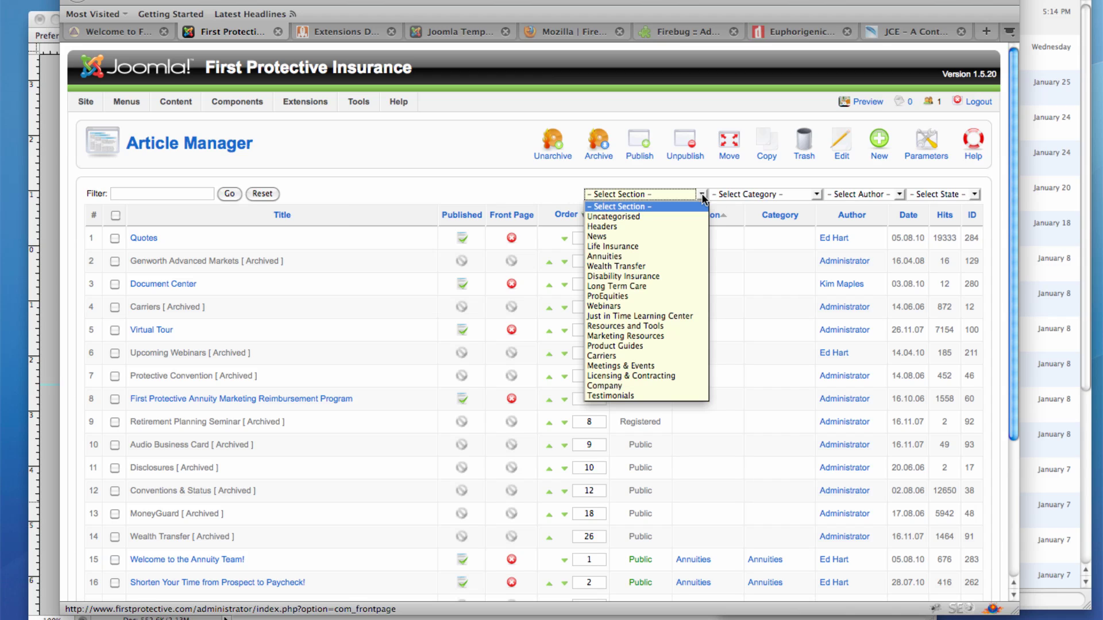
left_click(601, 227)
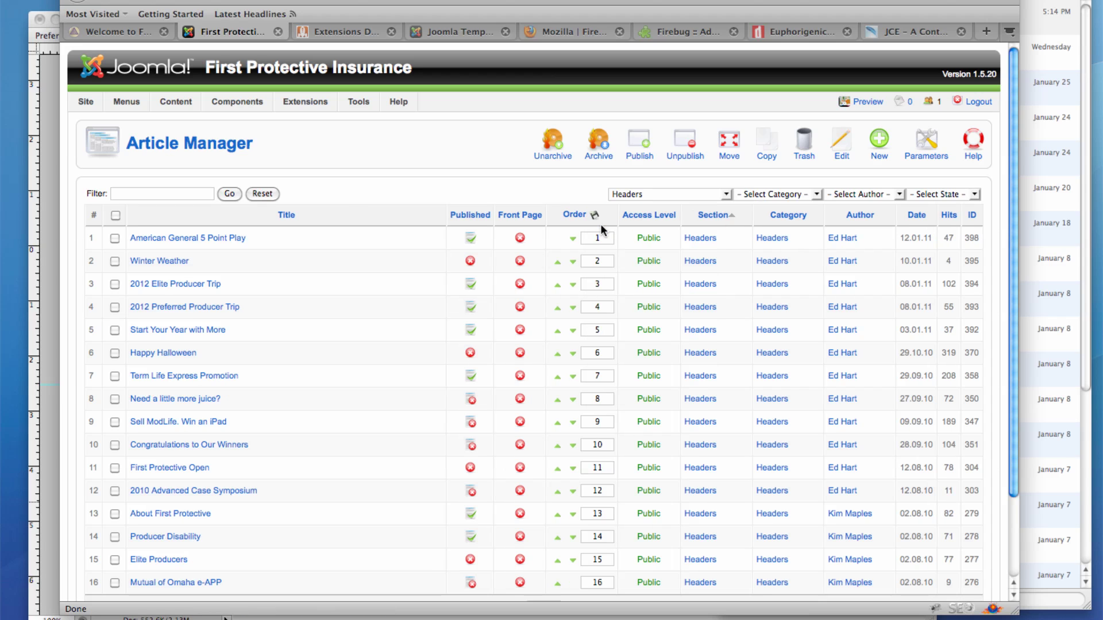
left_click(816, 195)
left_click(818, 199)
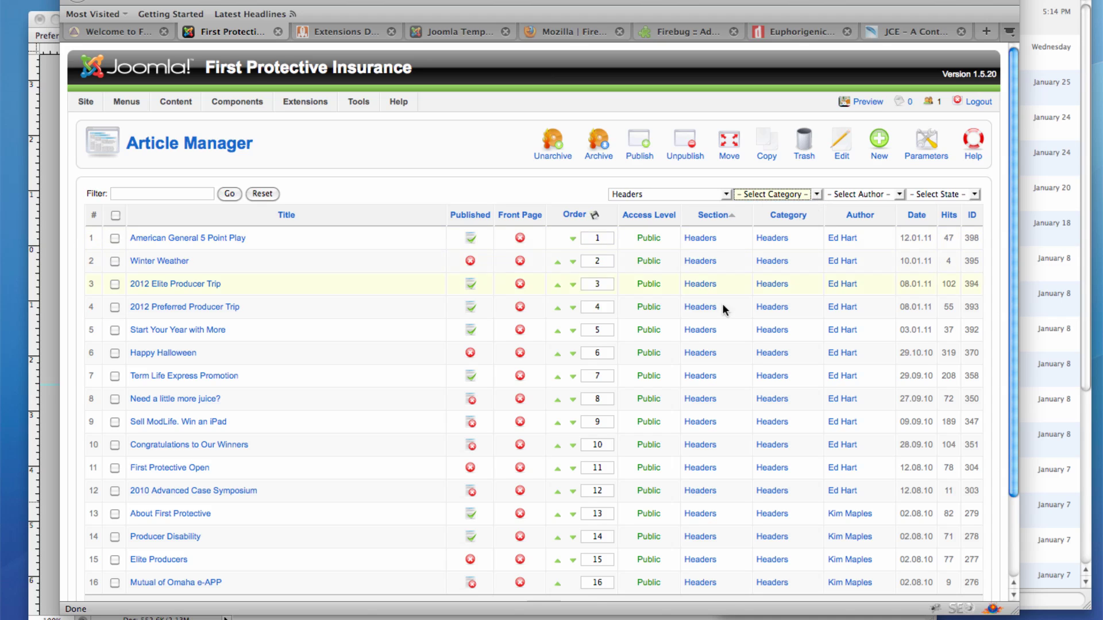
scroll(322, 323, "down", 3)
scroll(323, 323, "up", 2)
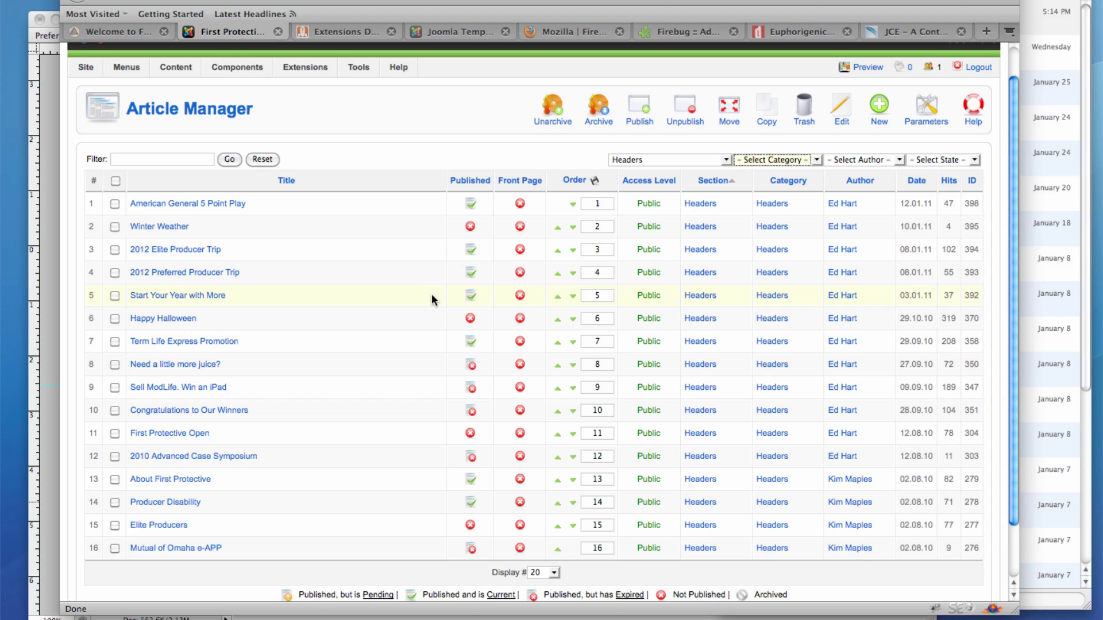
Open the trip article for editing, then follow the live home page's conference slide to its article
left_click(195, 272)
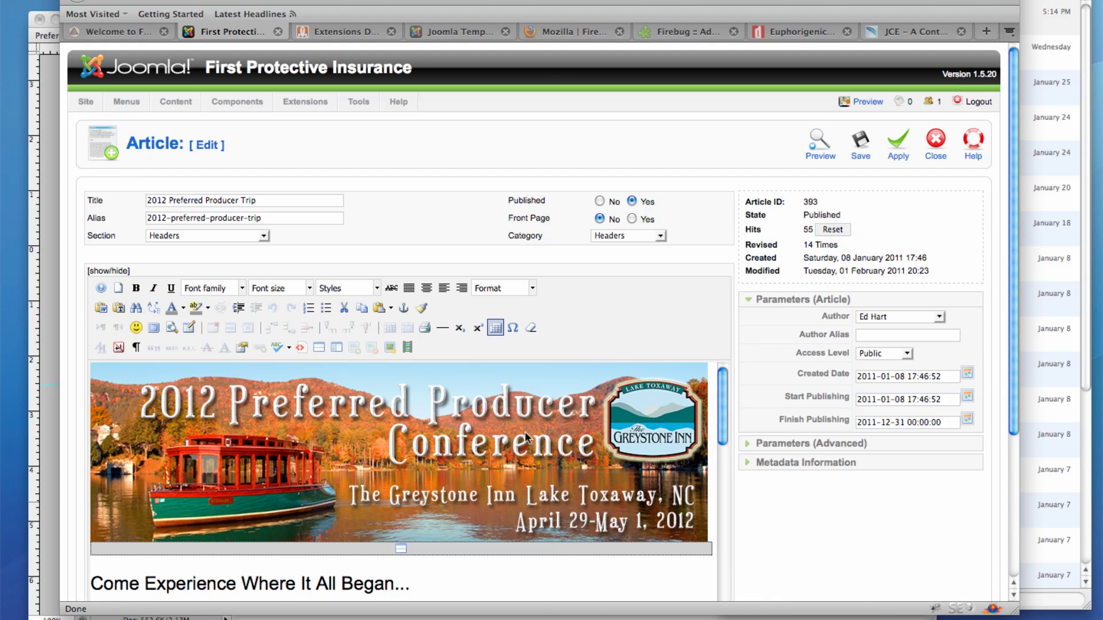
scroll(524, 445, "down", 3)
left_click(128, 33)
left_click(915, 248)
left_click(917, 251)
left_click(917, 251)
left_click(917, 251)
left_click(917, 251)
left_click(574, 248)
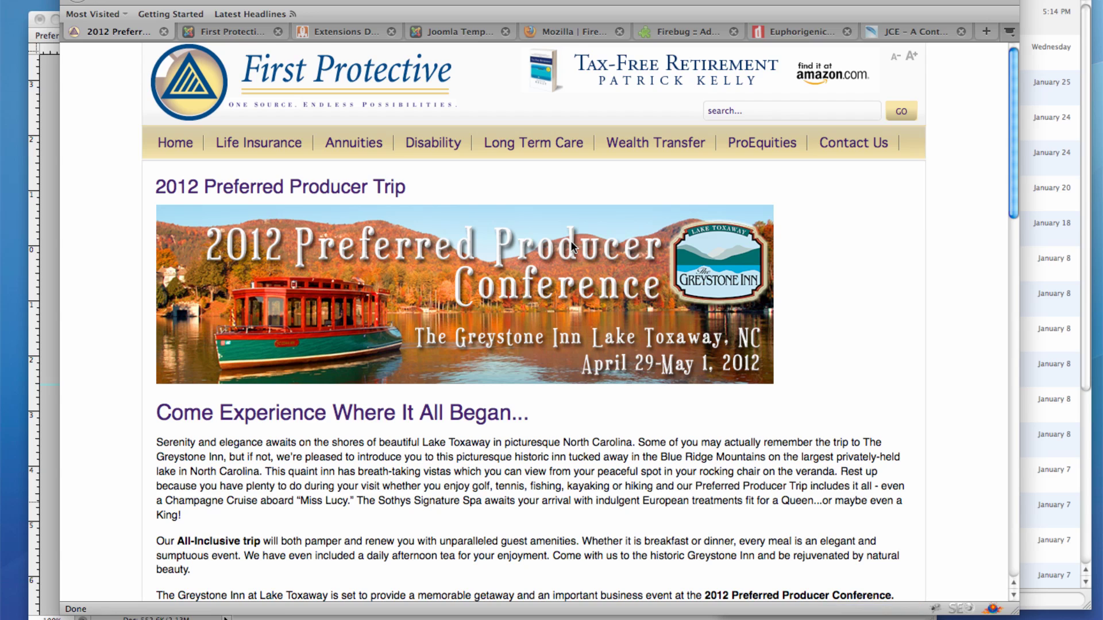
In the editor, confirm the banner's properties show preferredproducer2012.png at 806x234, then cancel
left_click(222, 32)
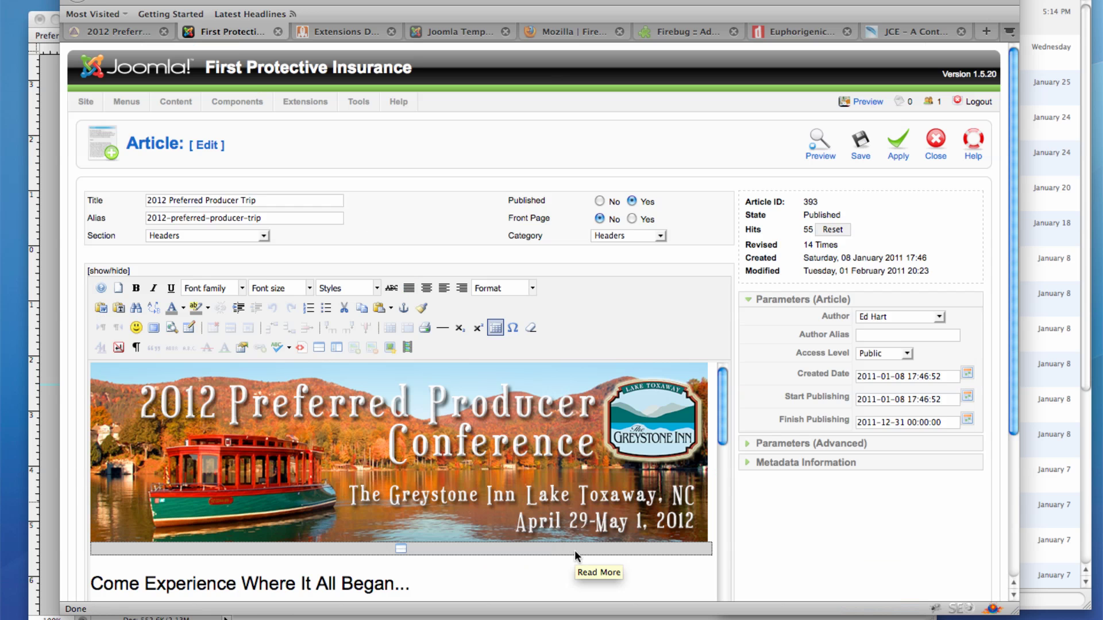
scroll(574, 550, "down", 2)
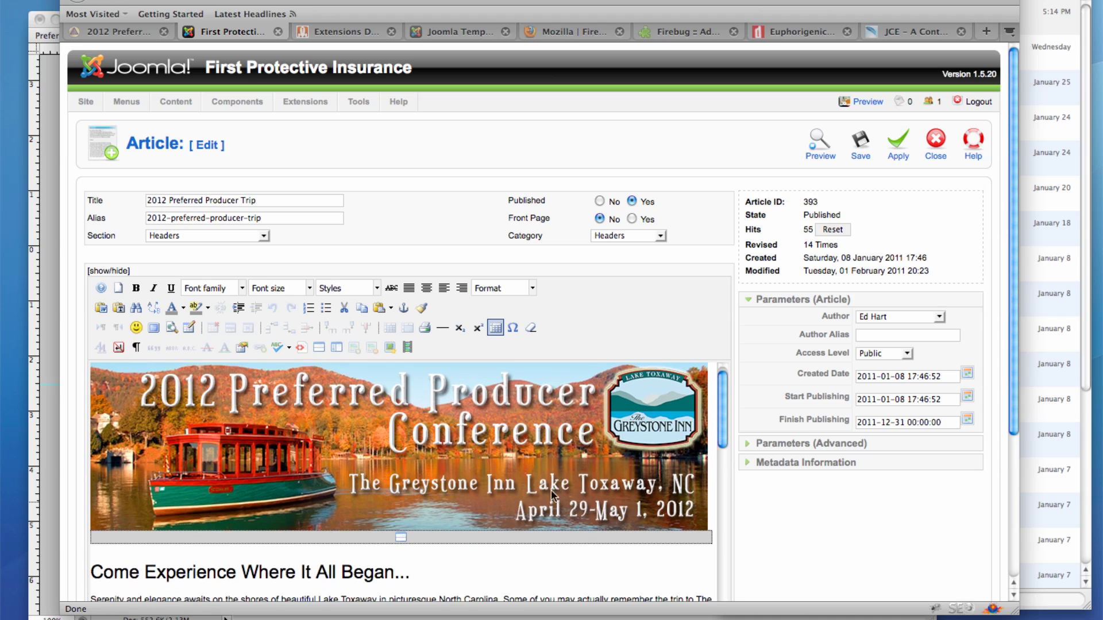
left_click(533, 459)
scroll(534, 465, "up", 2)
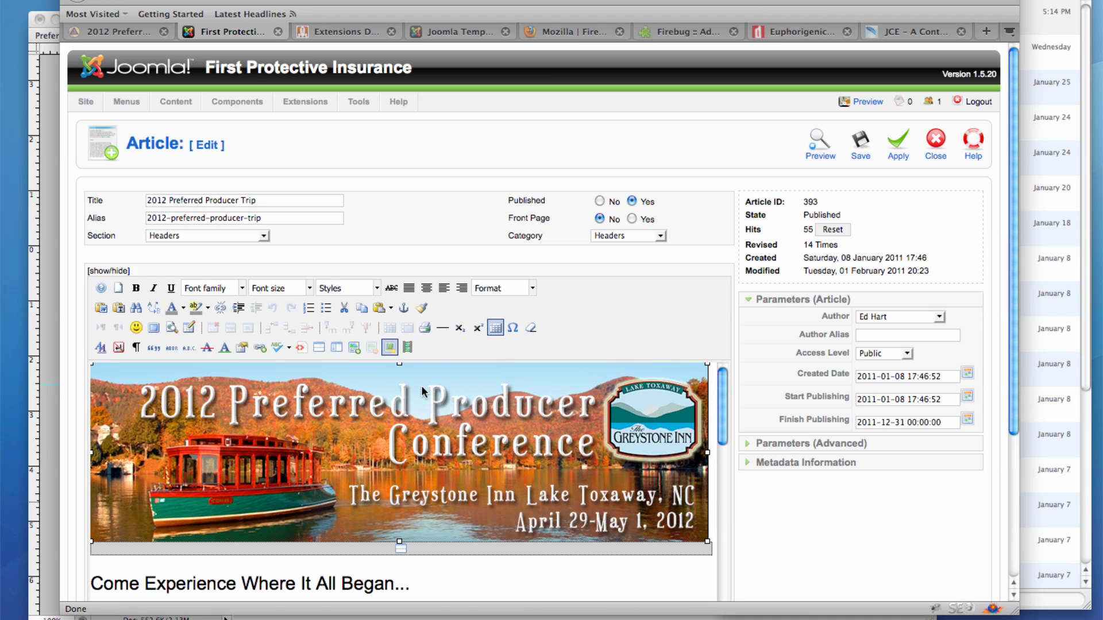
left_click(386, 348)
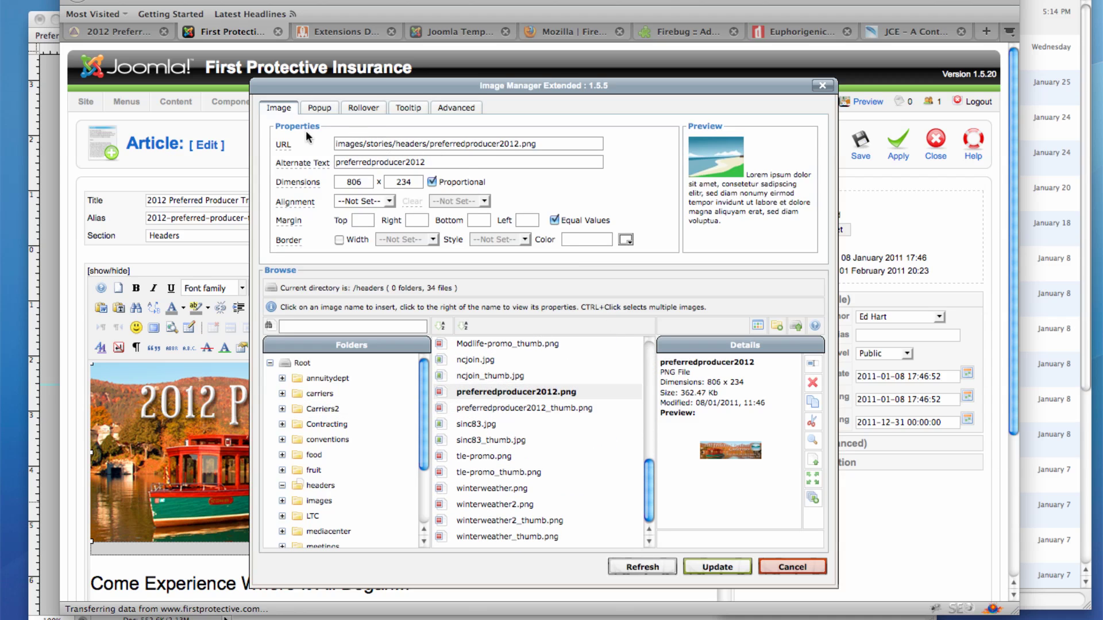
left_click(797, 567)
Place the cursor just below the banner, scroll through the article, and reselect the banner image
scroll(556, 454, "down", 3)
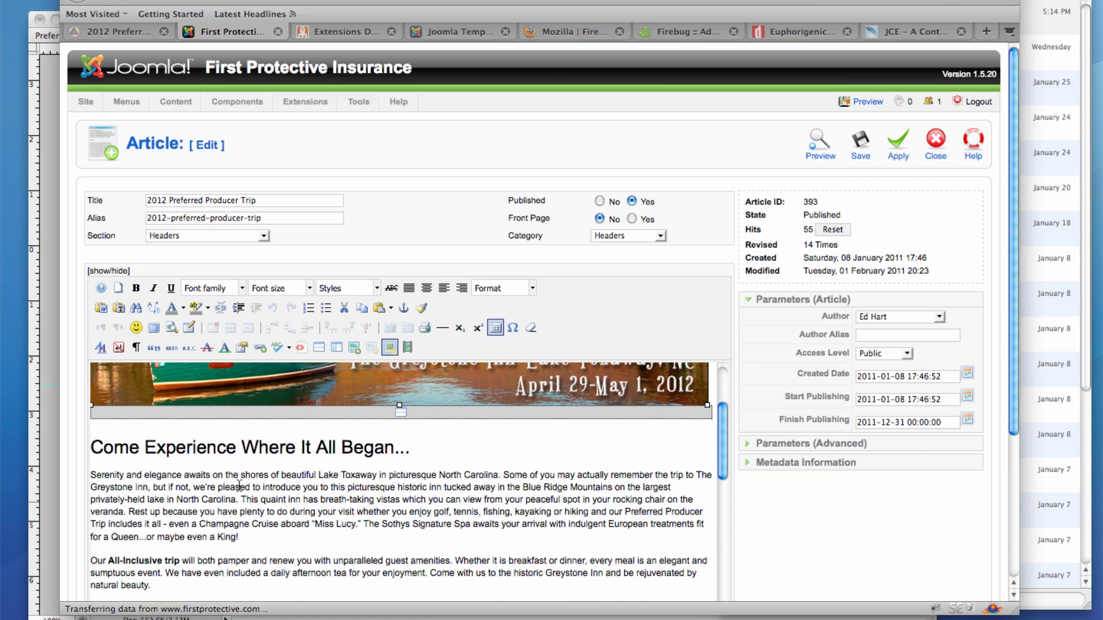
left_click(295, 411)
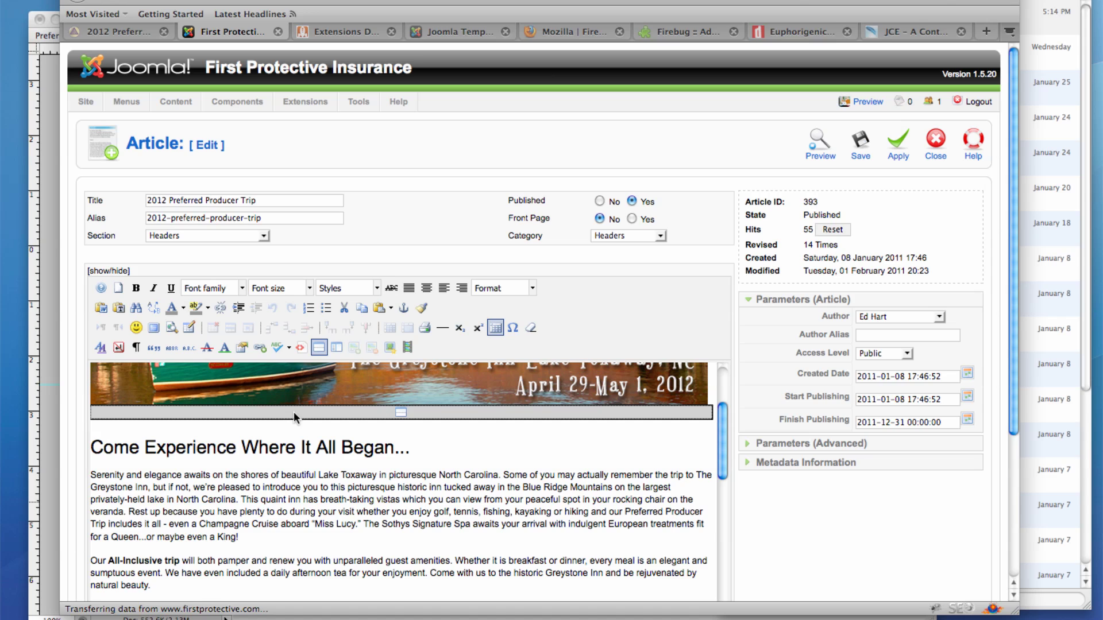
scroll(301, 454, "down", 2)
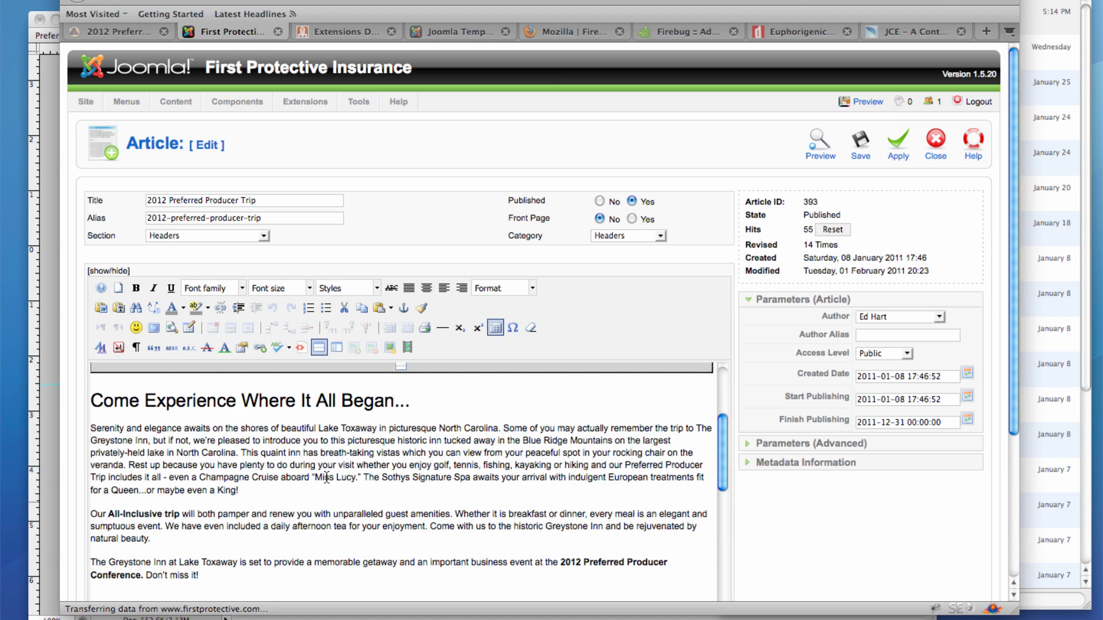
scroll(326, 477, "down", 15)
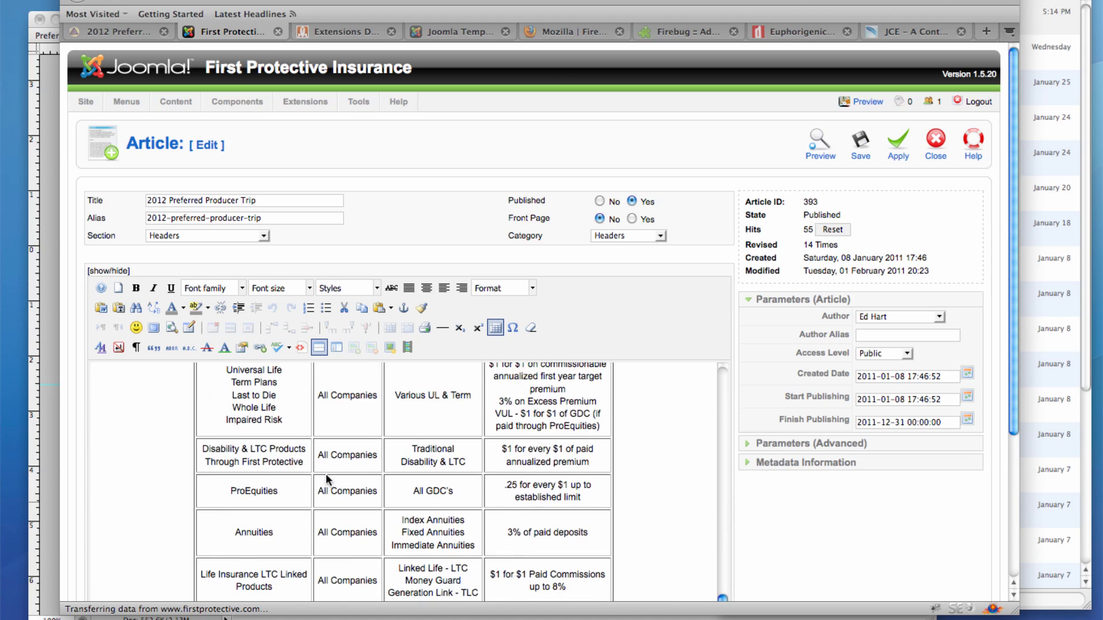
scroll(326, 479, "up", 18)
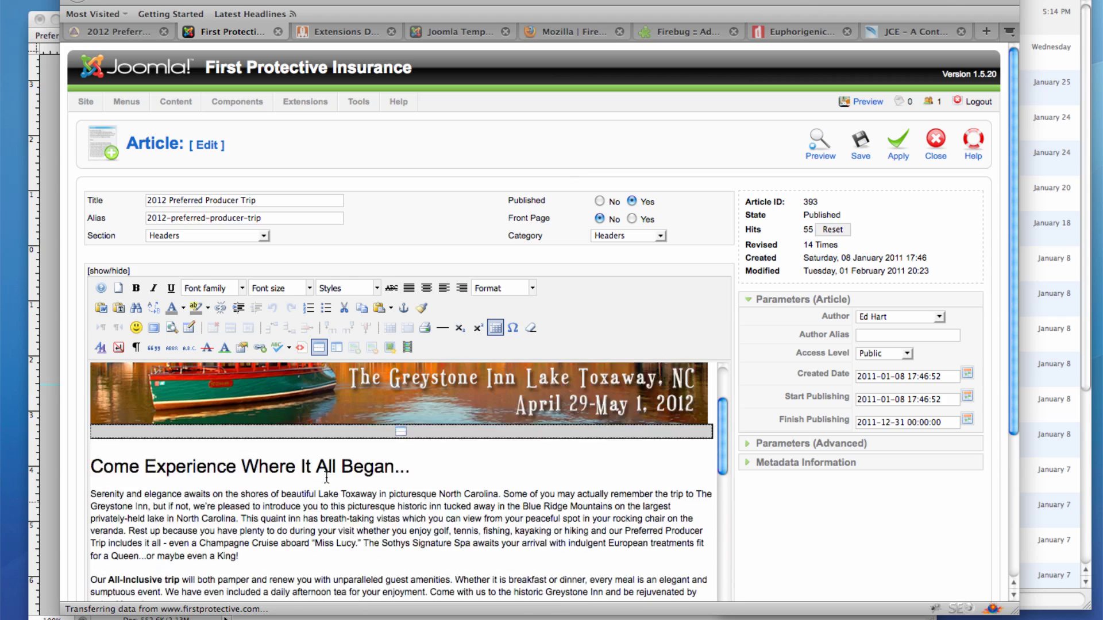
scroll(326, 478, "up", 4)
left_click(478, 458)
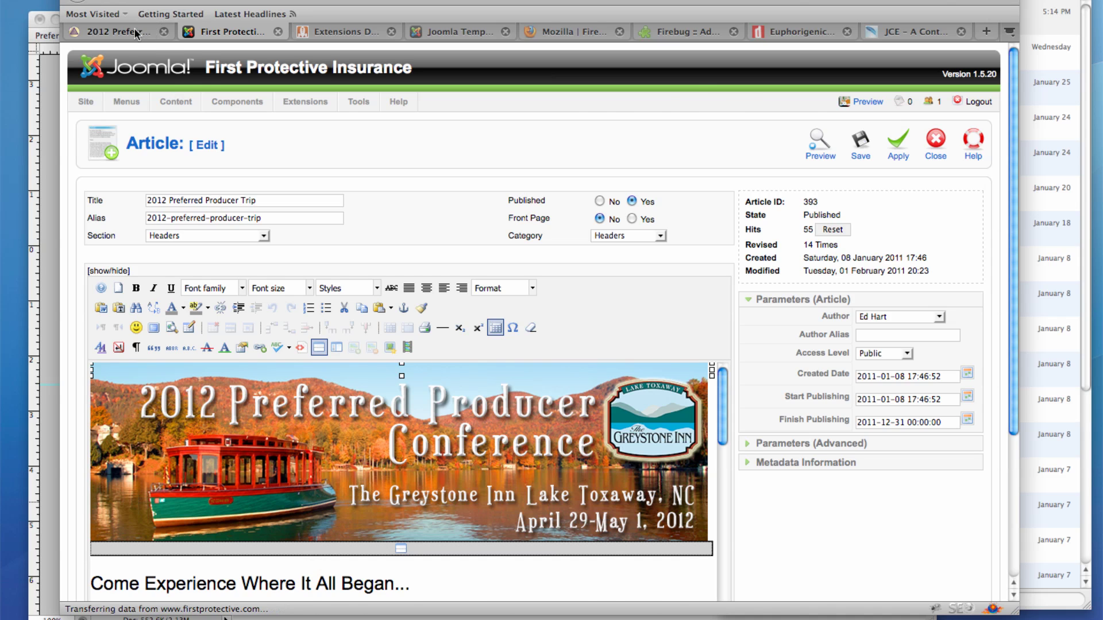
left_click(112, 31)
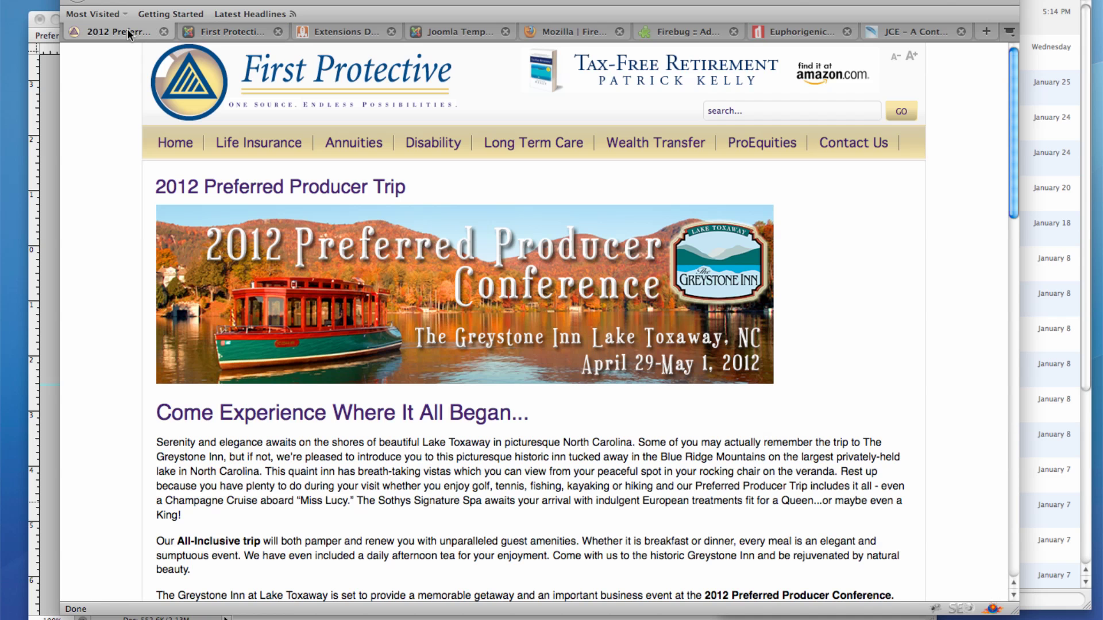
left_click(171, 149)
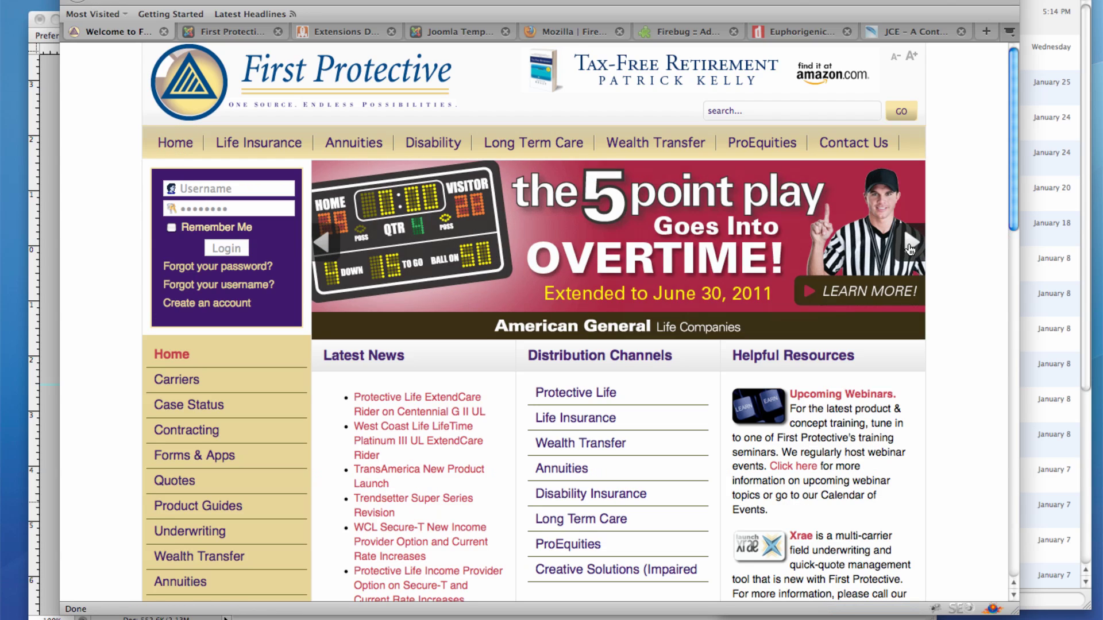
left_click(910, 246)
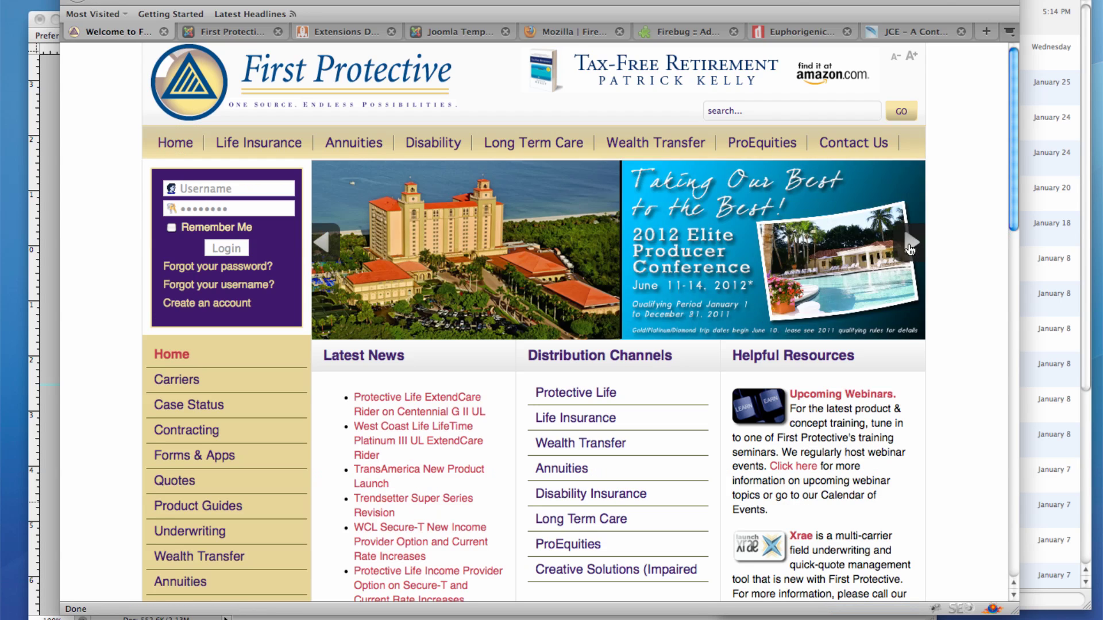
left_click(910, 245)
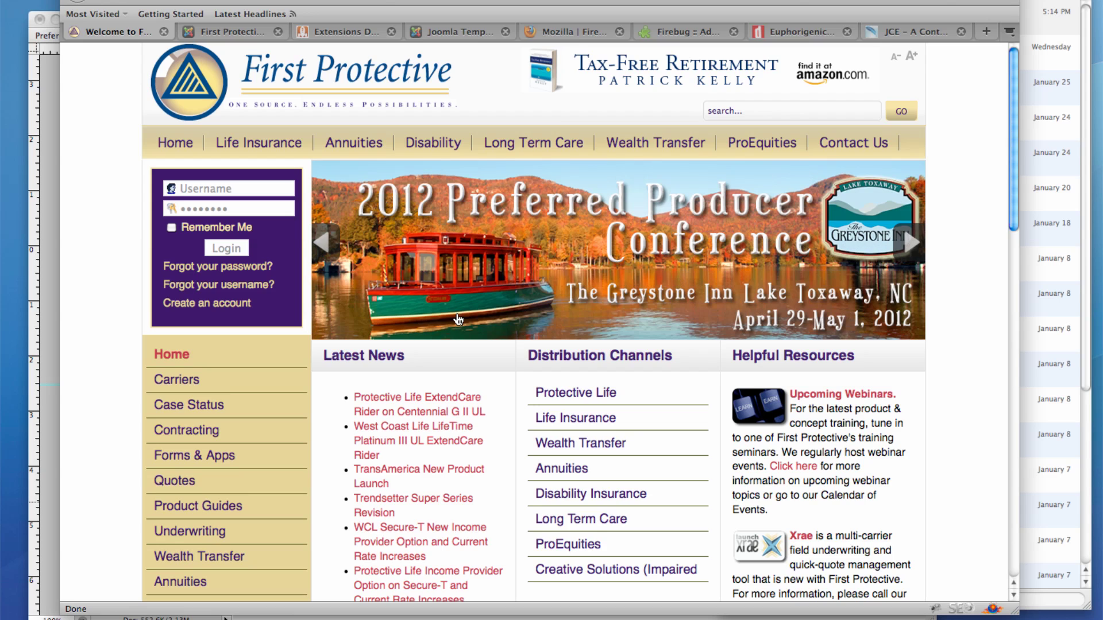
left_click(457, 319)
key("ctrl+Tab")
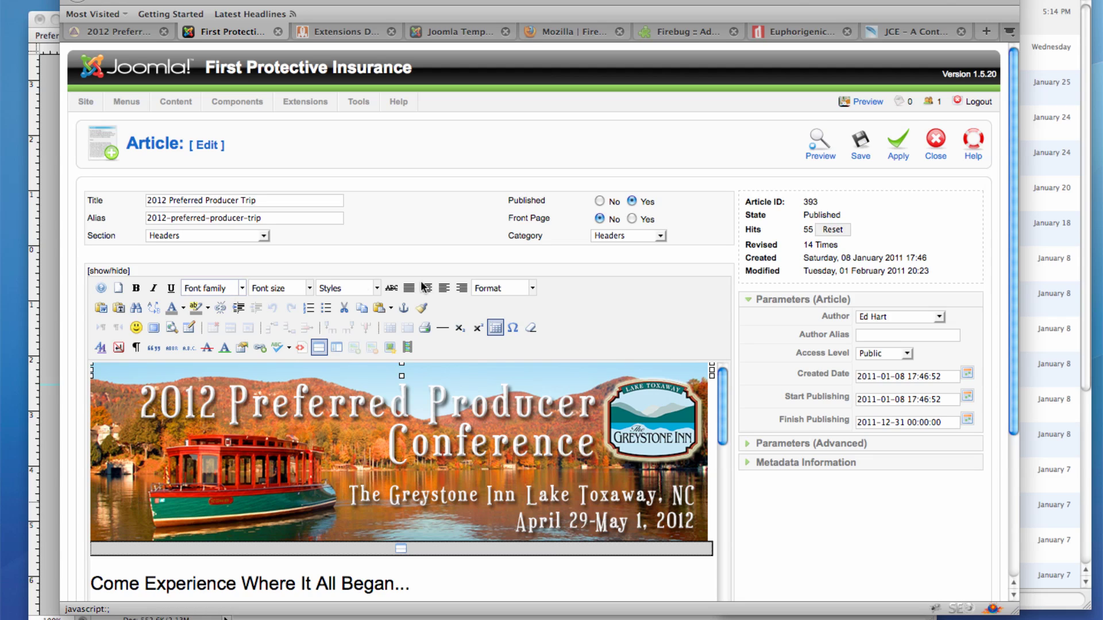
left_click(929, 34)
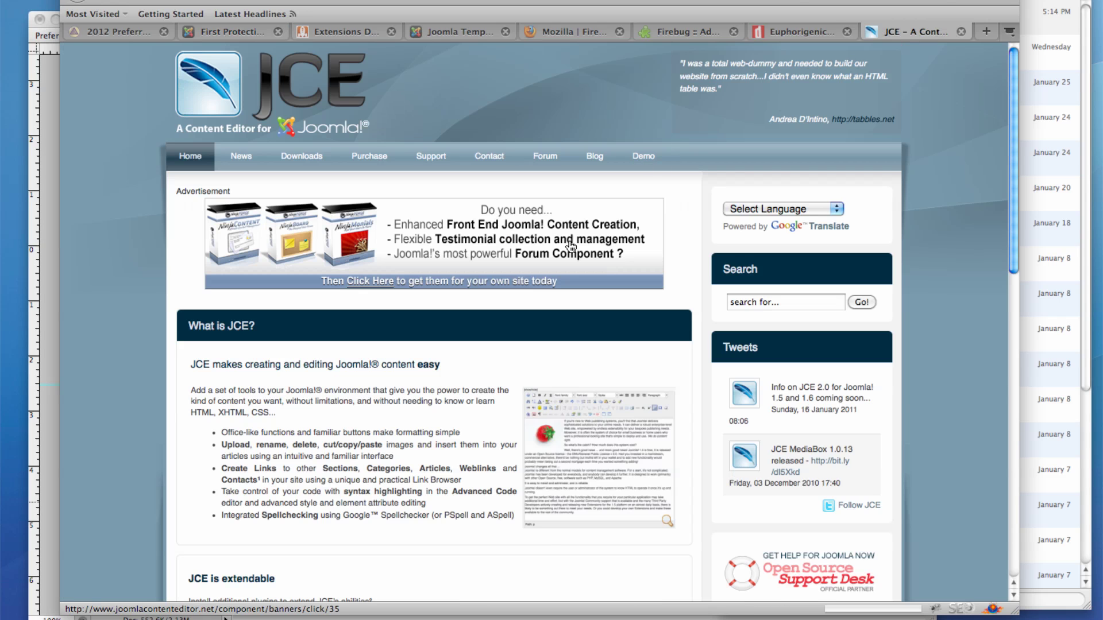
scroll(538, 278, "down", 3)
scroll(548, 282, "up", 2)
right_click(549, 280)
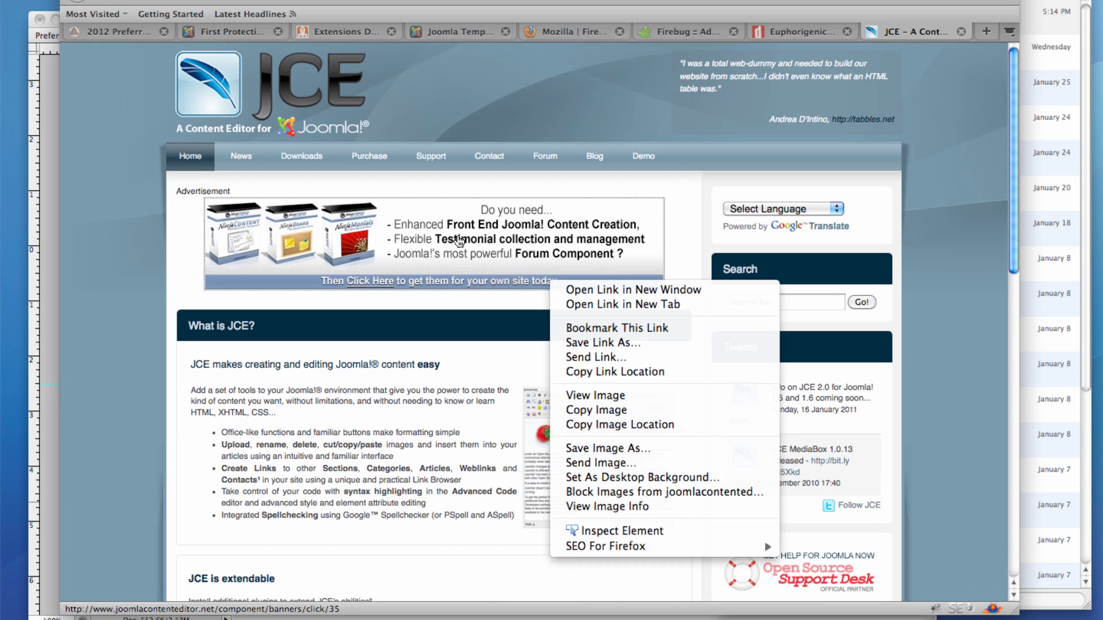
key("Escape")
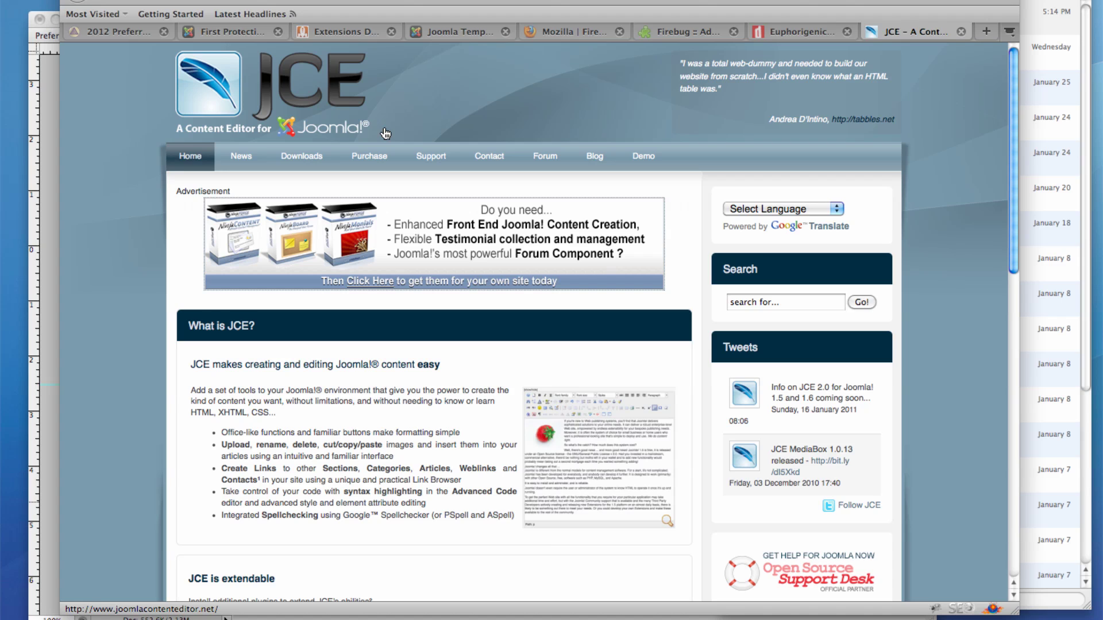
left_click(228, 35)
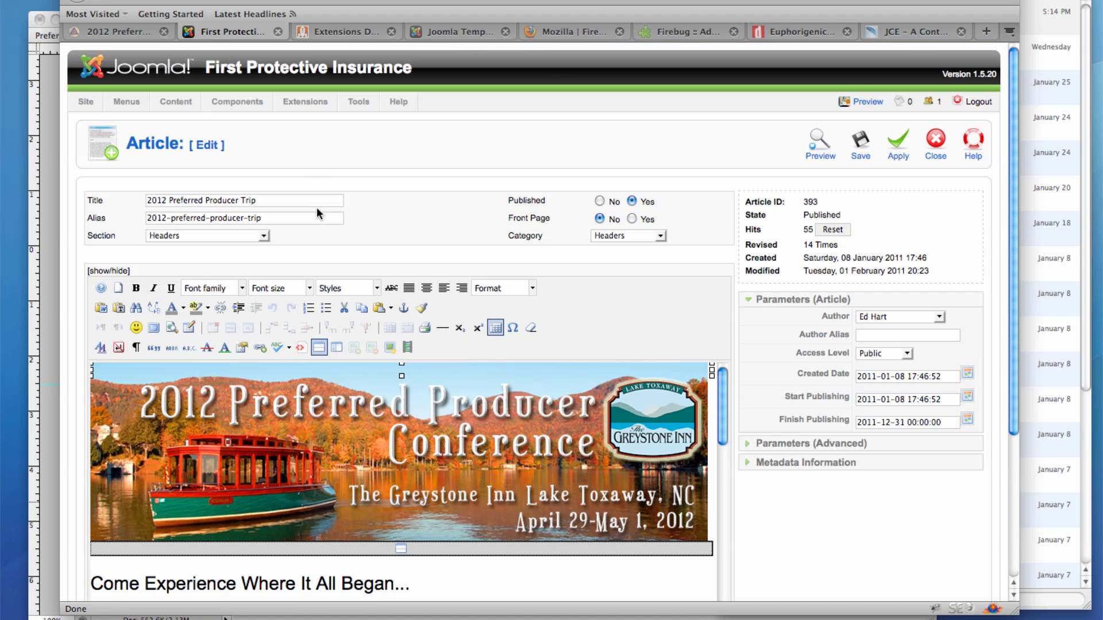
scroll(345, 409, "down", 5)
scroll(345, 408, "up", 5)
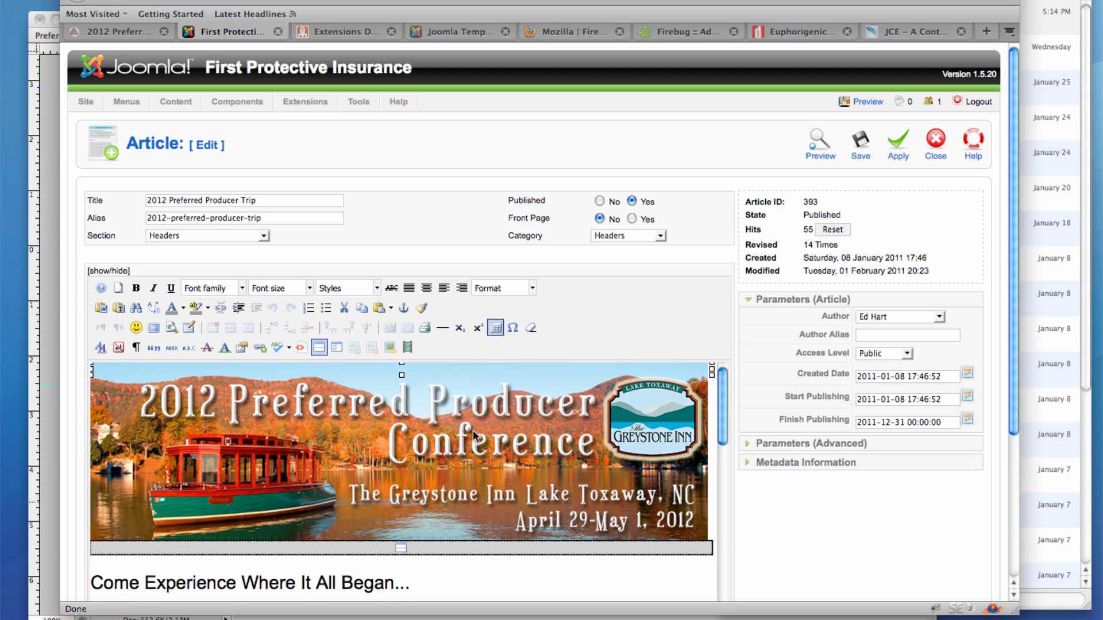
scroll(473, 430, "down", 5)
scroll(485, 480, "up", 5)
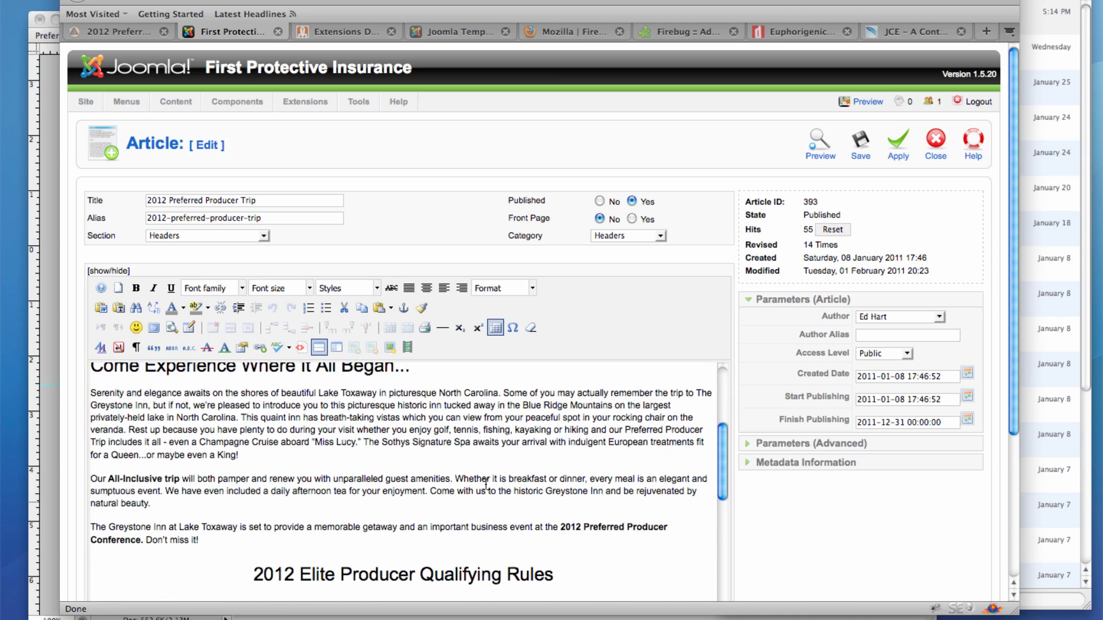
double_click(155, 200)
left_click(266, 200)
left_click(411, 237)
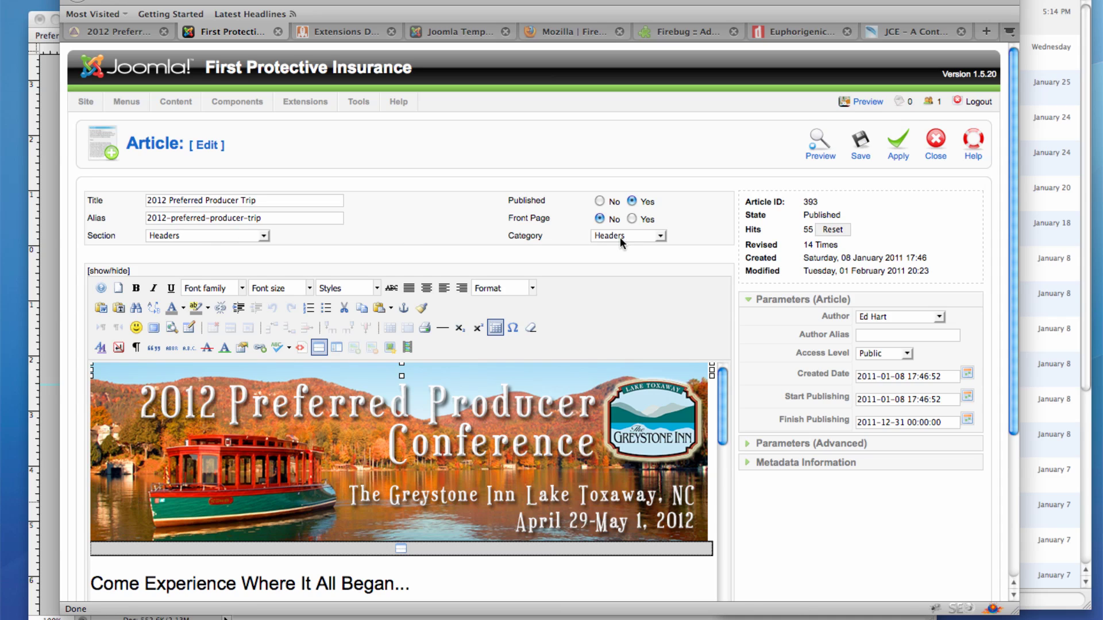
left_click(264, 239)
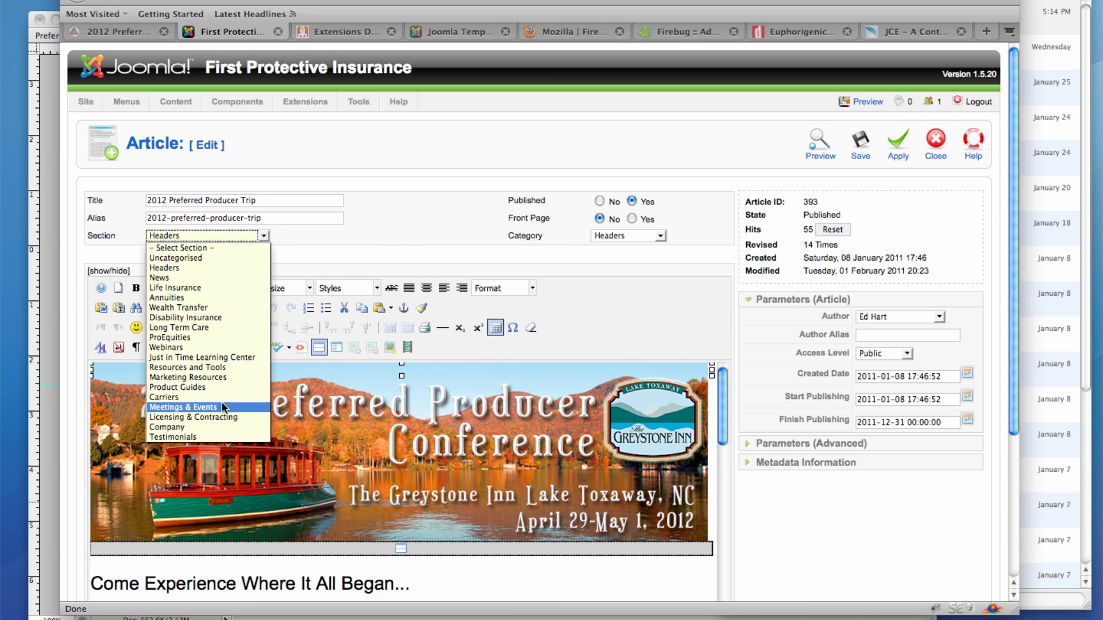
left_click(222, 268)
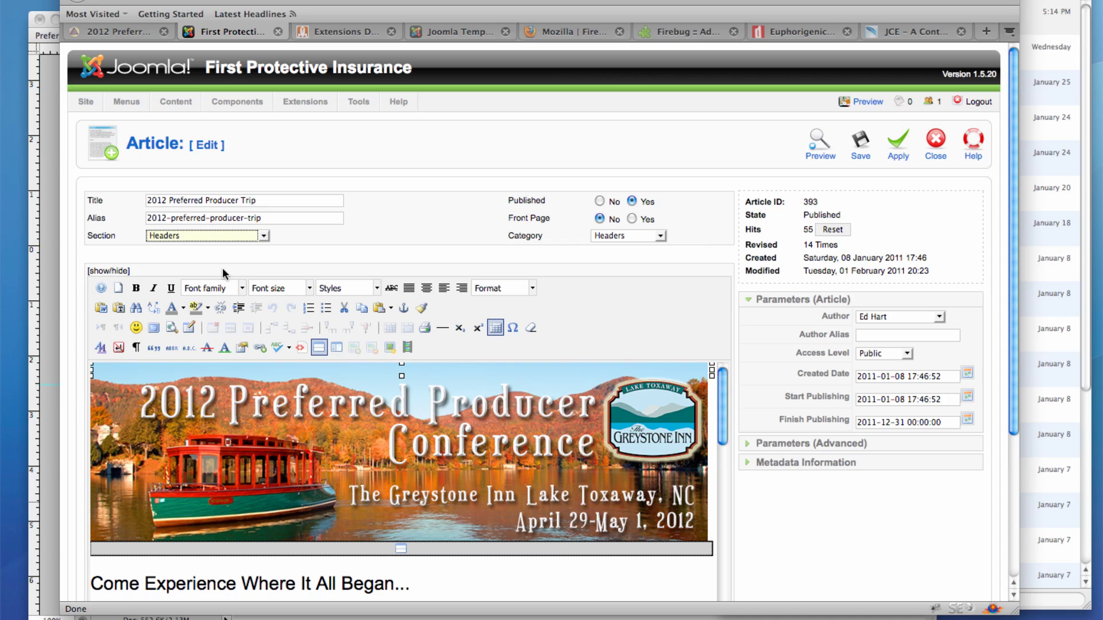
left_click(663, 235)
left_click(664, 235)
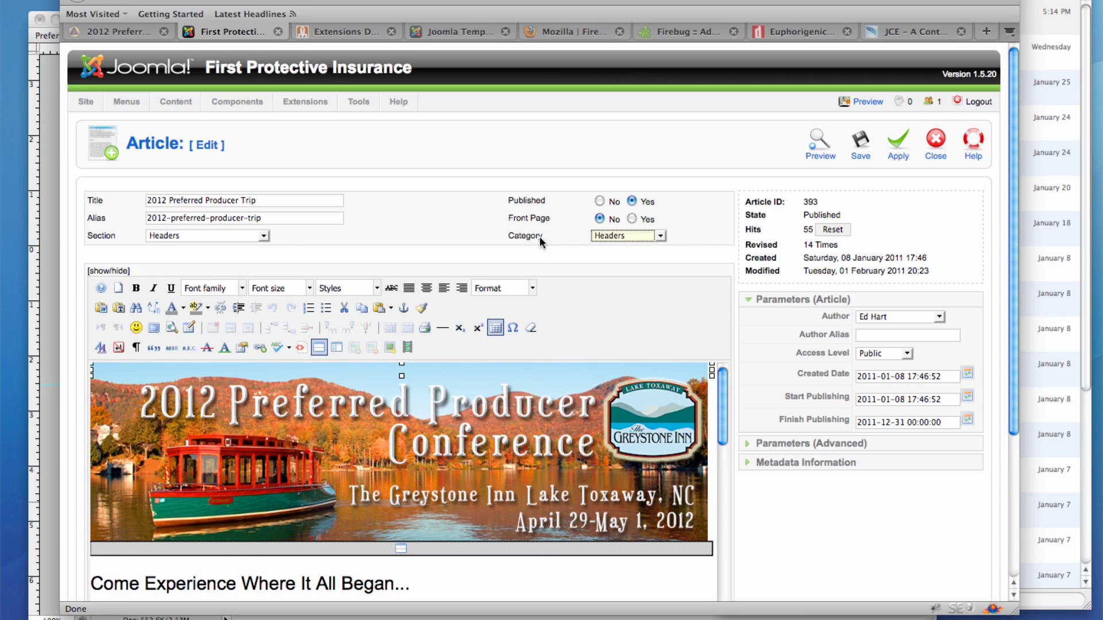
left_click(267, 233)
left_click(223, 247)
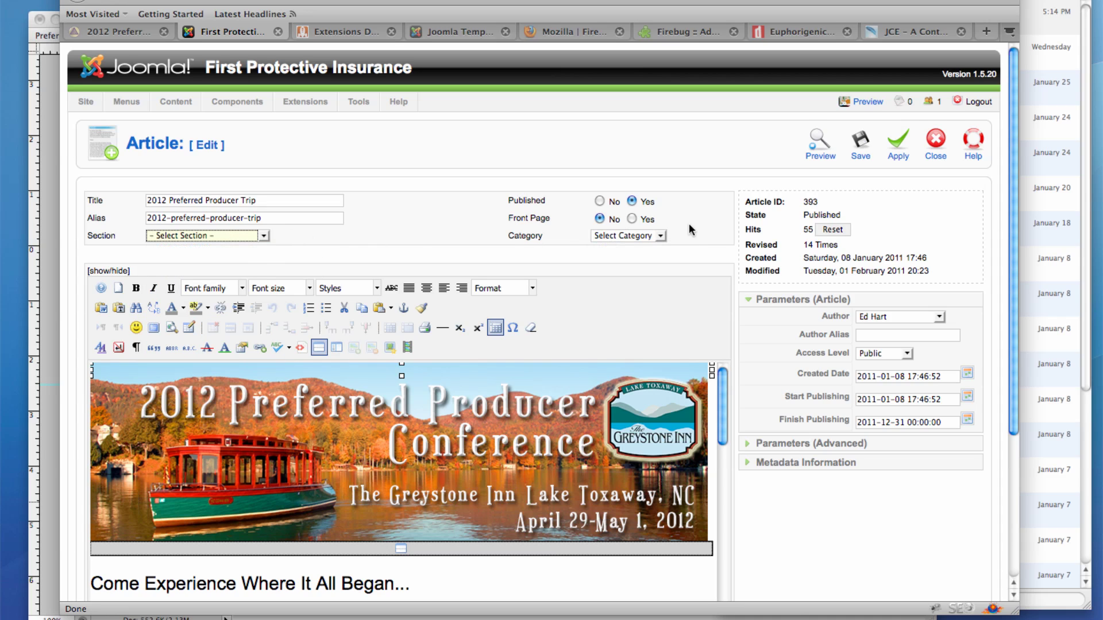
left_click(655, 237)
left_click(652, 247)
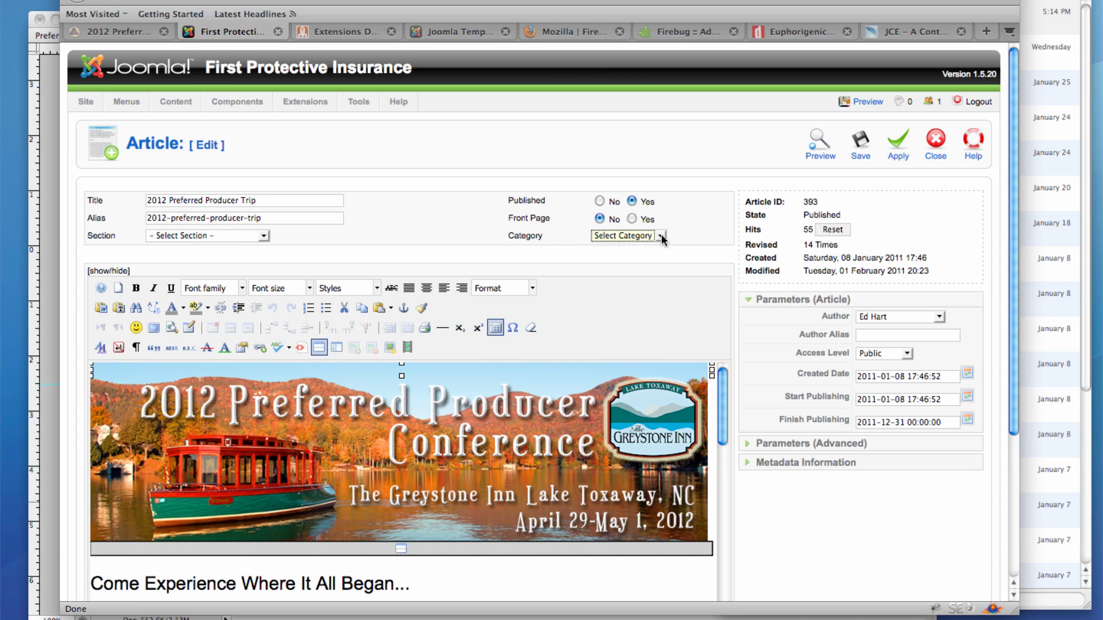
left_click(266, 235)
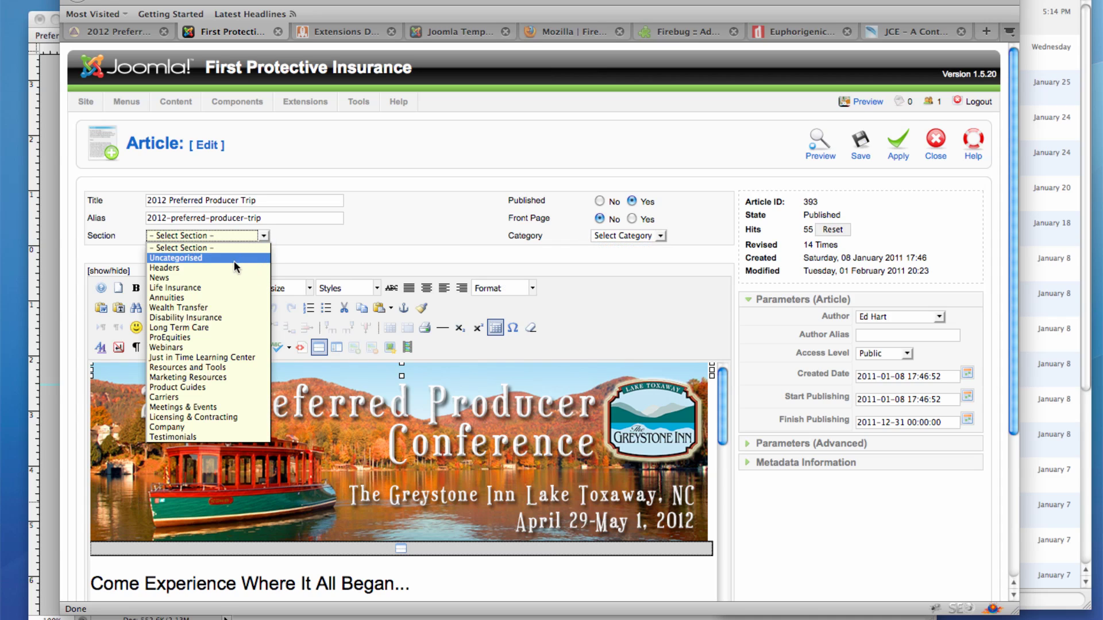
left_click(227, 278)
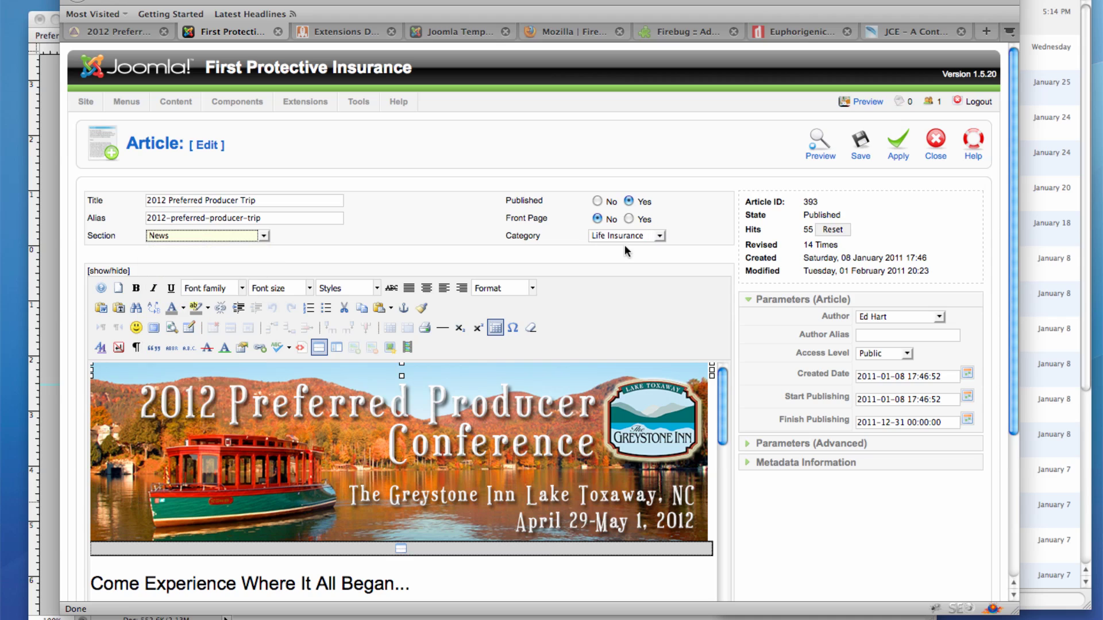
left_click(660, 236)
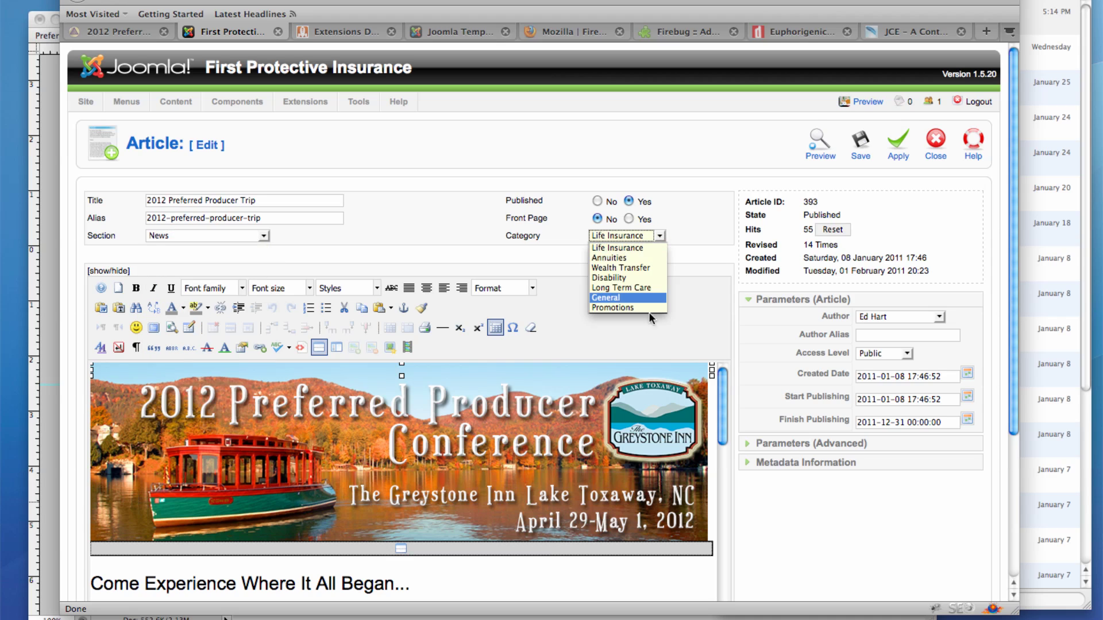
left_click(267, 237)
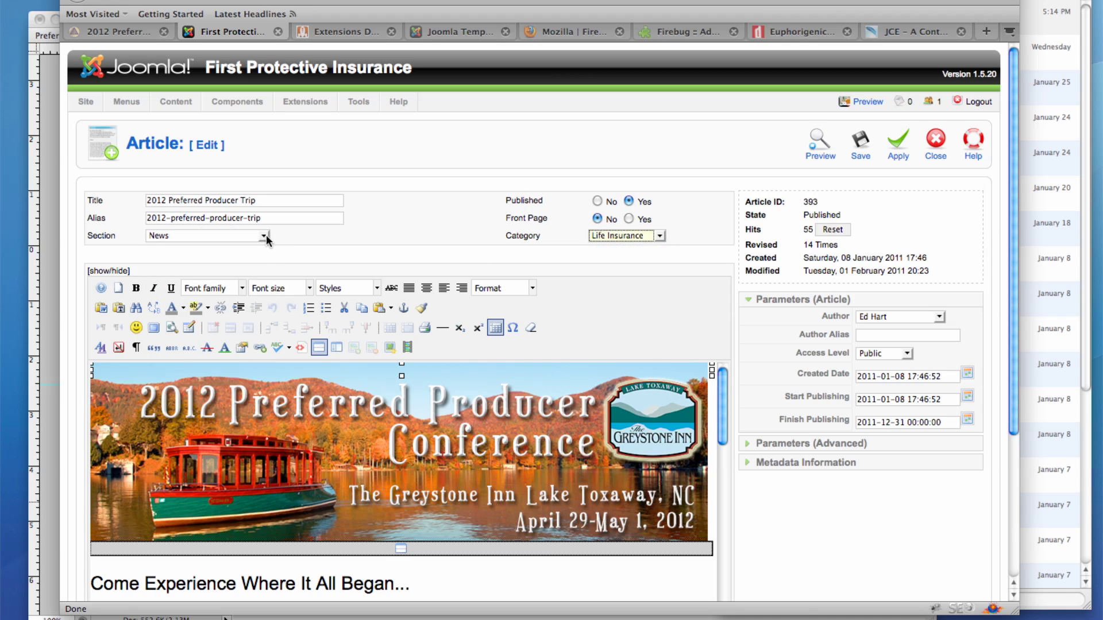
left_click(266, 236)
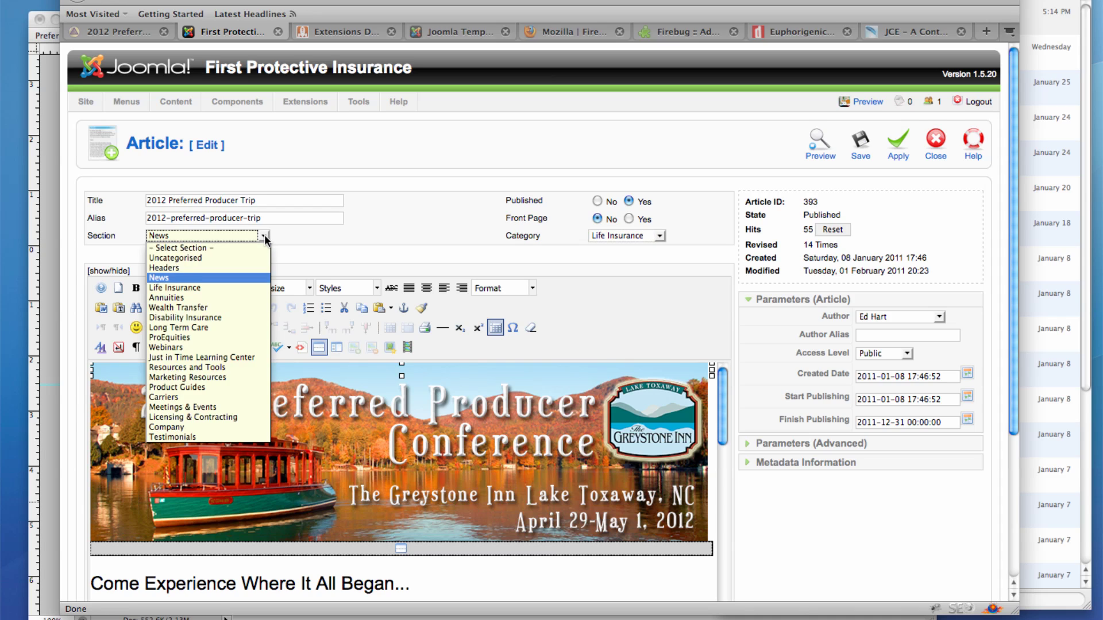
left_click(213, 267)
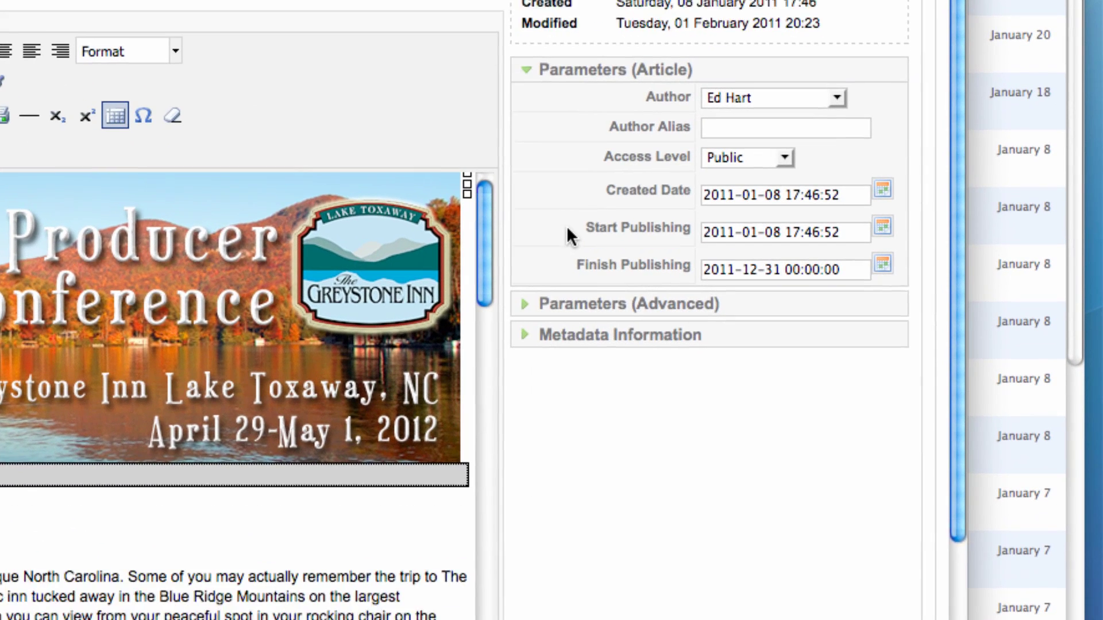
Expand the article's Parameters (Advanced) panel, then close the editor back to the Headers list
scroll(671, 336, "down", 1)
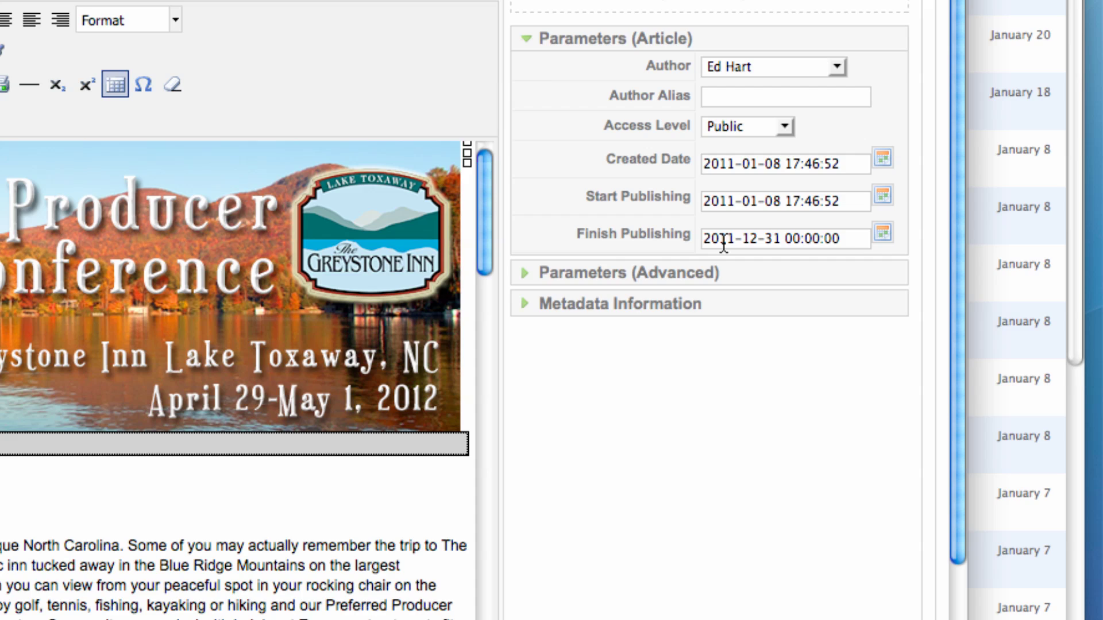
left_click(524, 274)
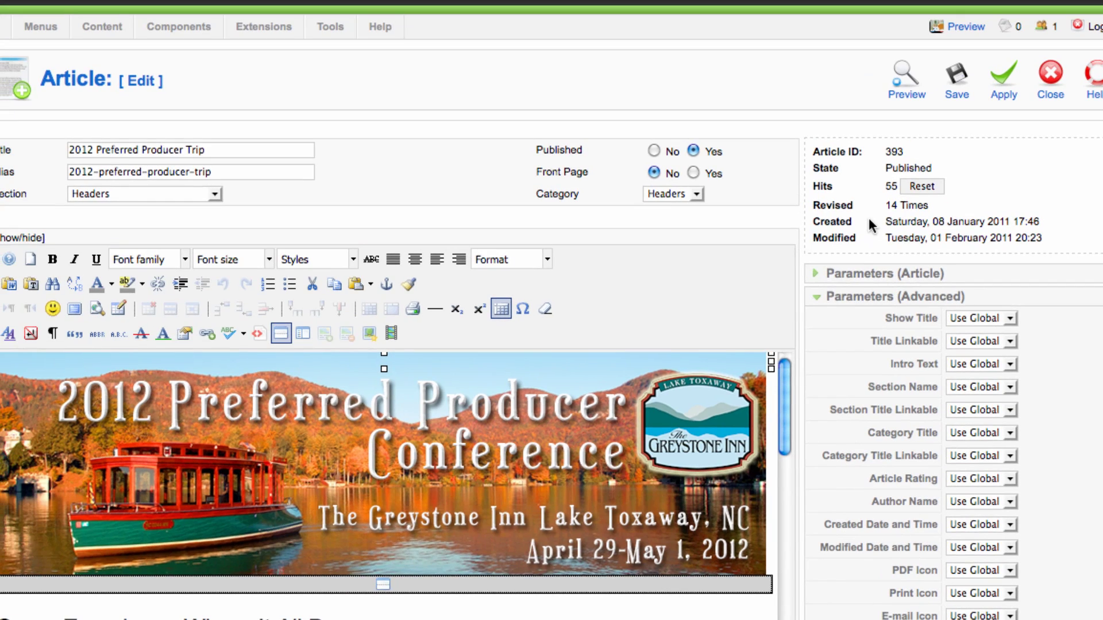
left_click(1050, 77)
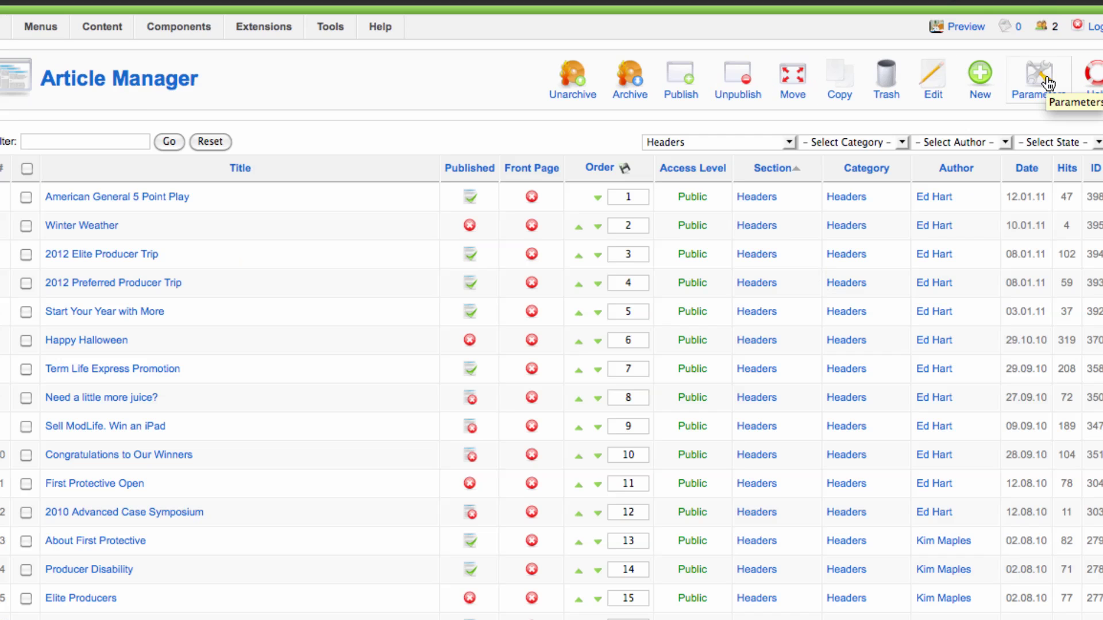
left_click(1045, 80)
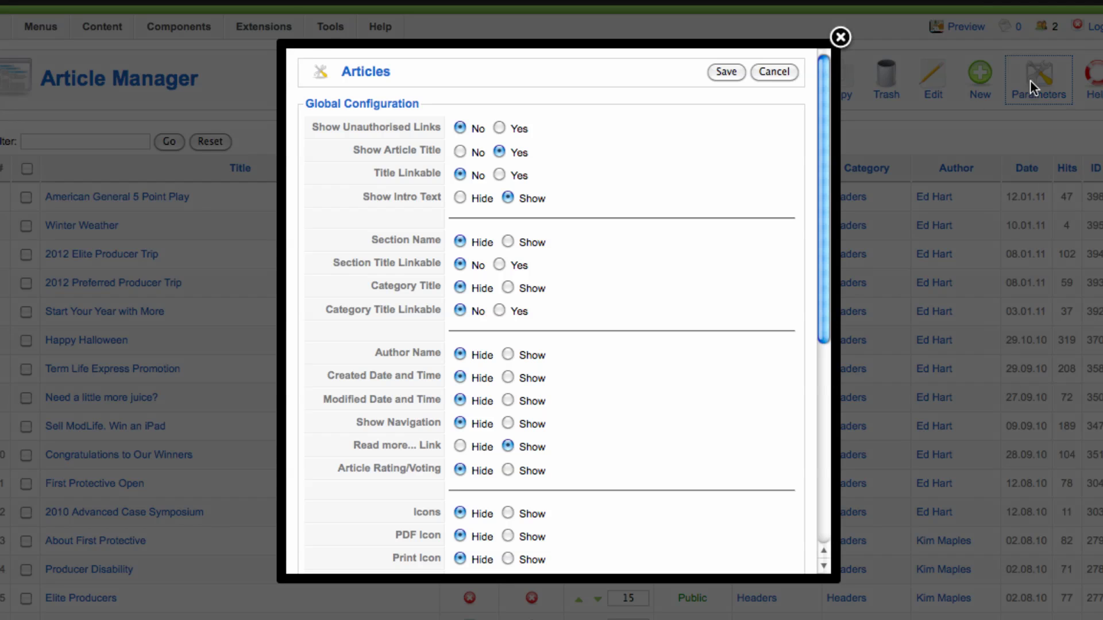
scroll(630, 244, "down", 6)
scroll(631, 244, "up", 6)
left_click(841, 39)
left_click(114, 285)
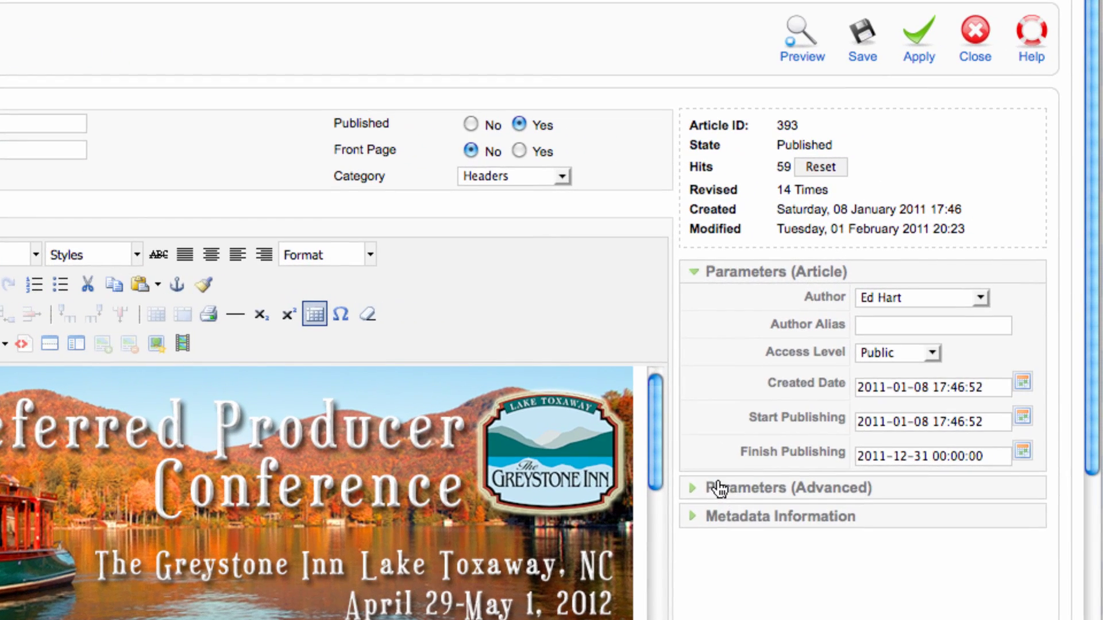
Choose Hide for Intro Text under Parameters (Advanced), then select the page break below the banner
left_click(719, 488)
scroll(772, 367, "down", 5)
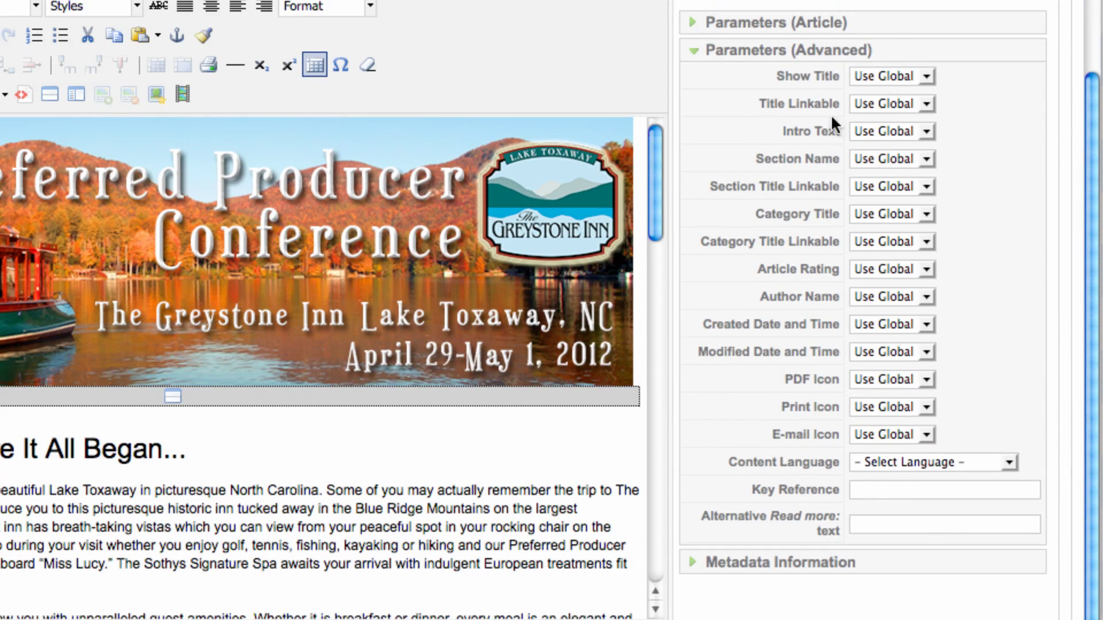
left_click(927, 132)
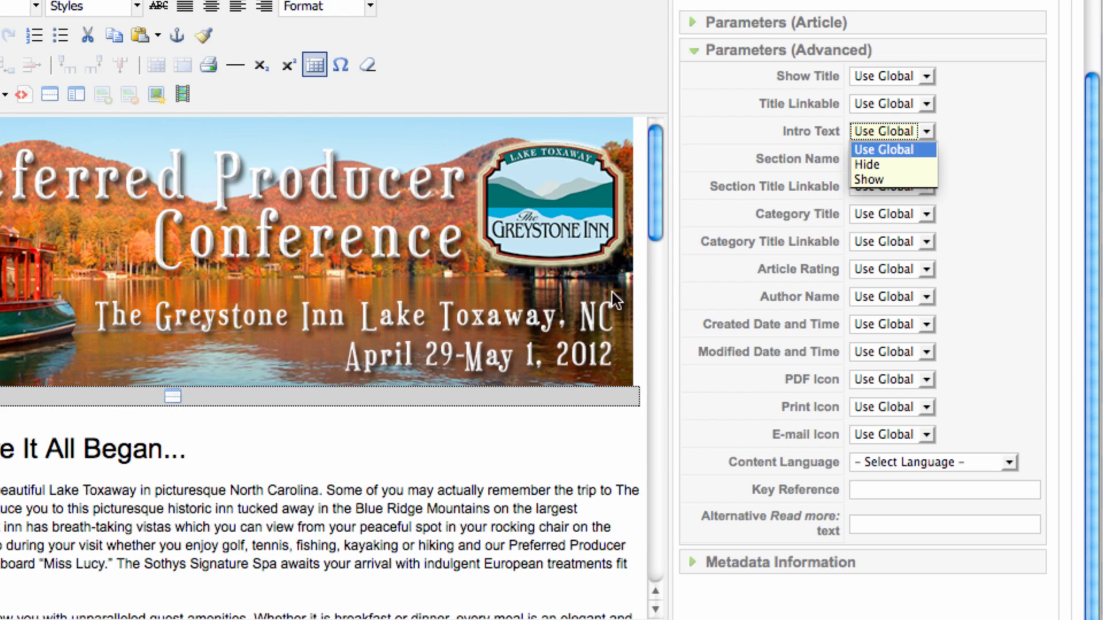
left_click(874, 166)
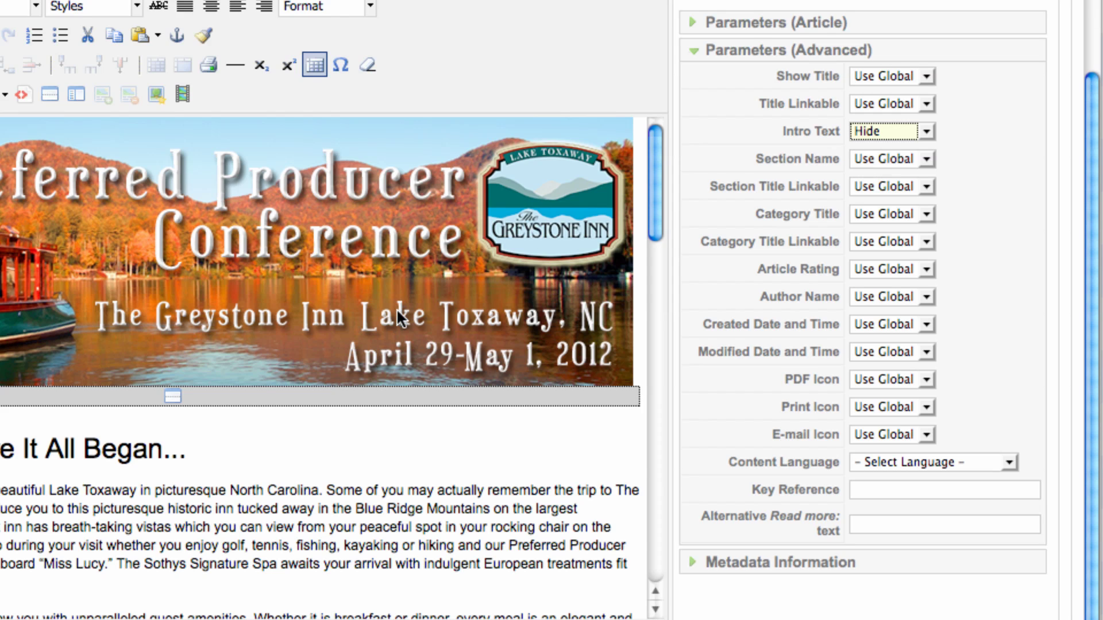
left_click(77, 401)
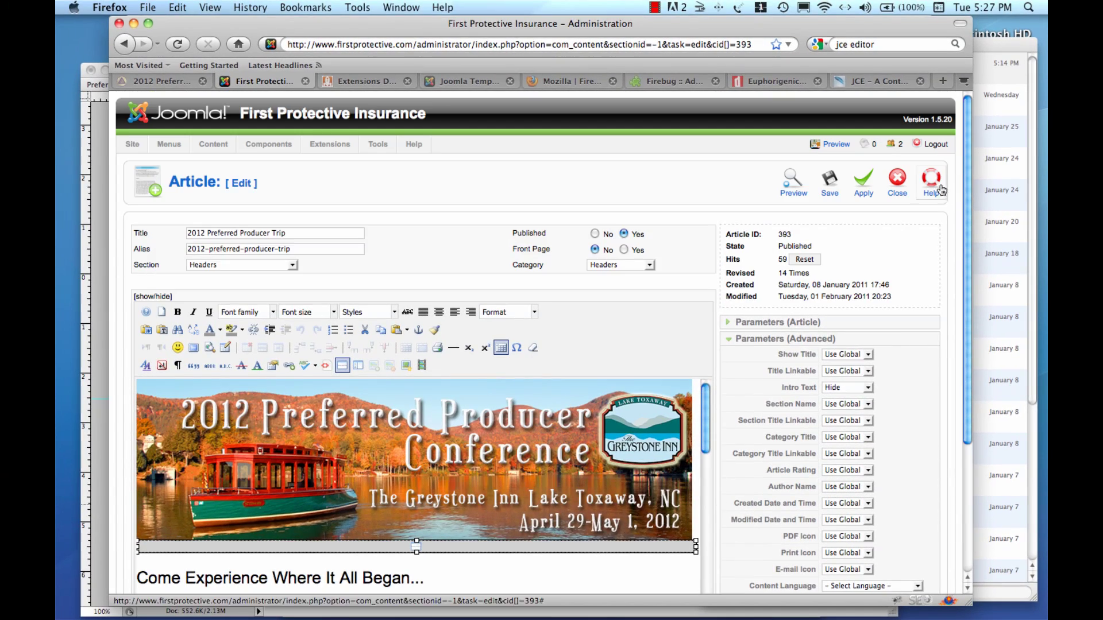
Apply the change, reload the live trip page to confirm the banner is gone, then go Home
left_click(865, 183)
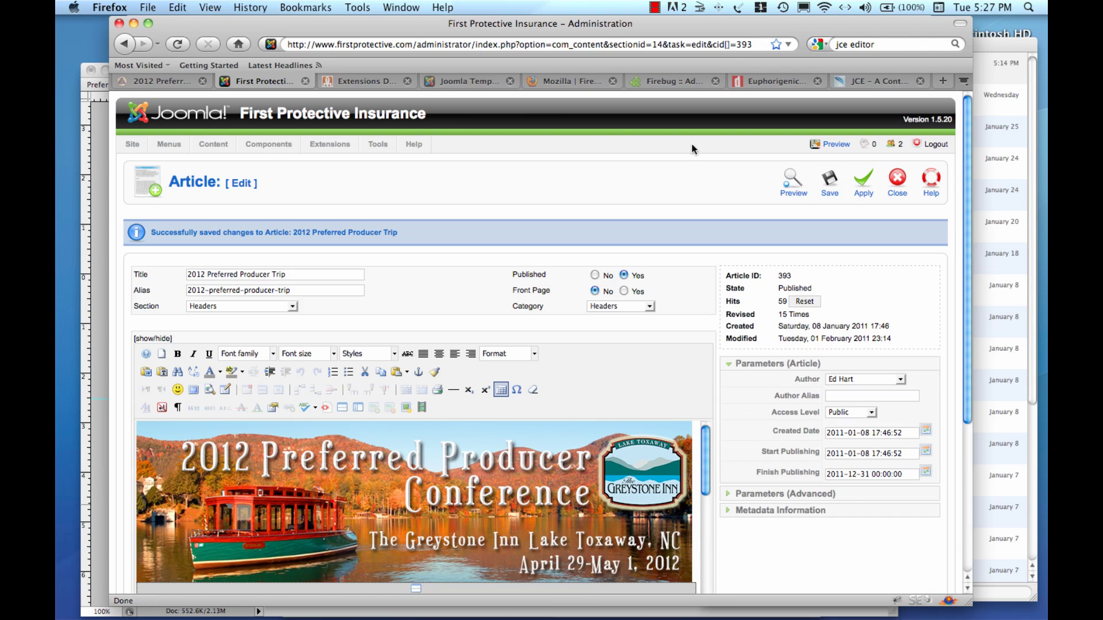
left_click(141, 81)
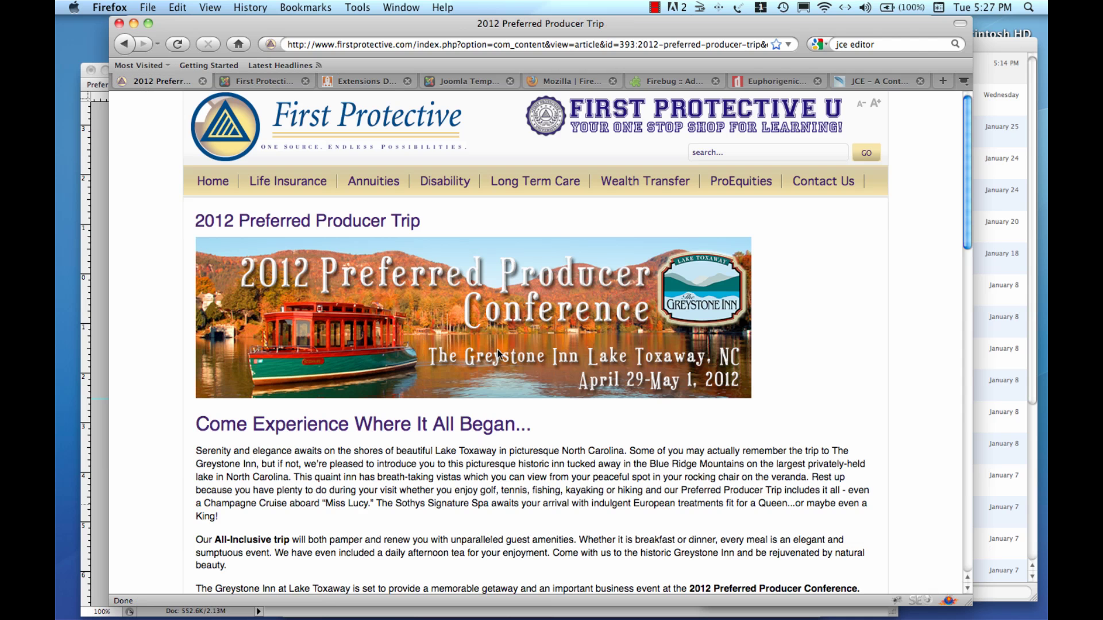
left_click(183, 47)
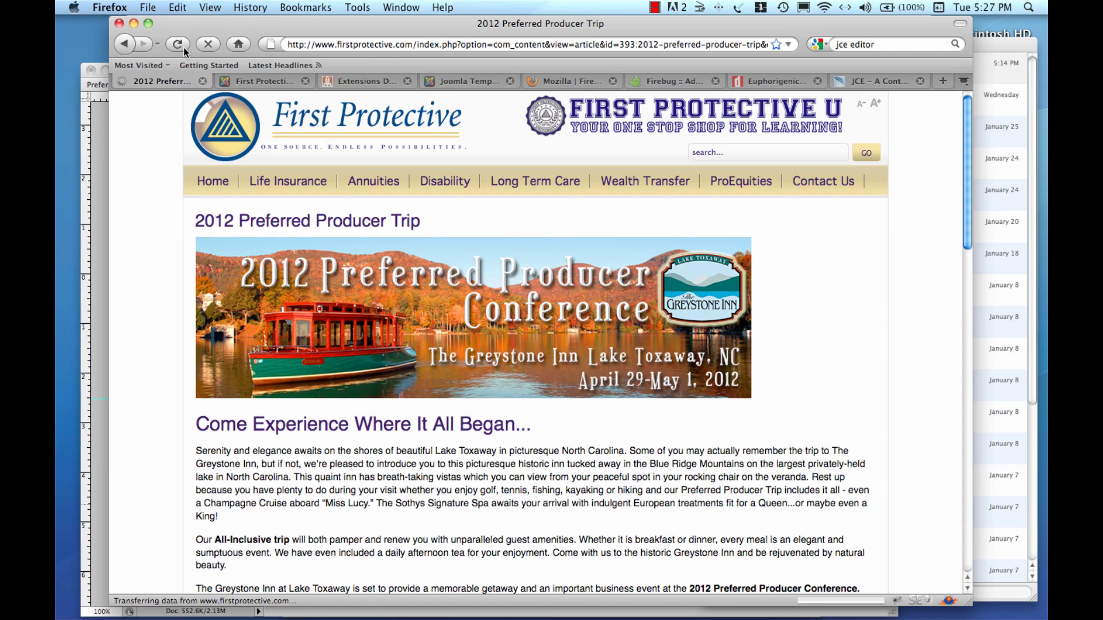
mouse_move(284, 274)
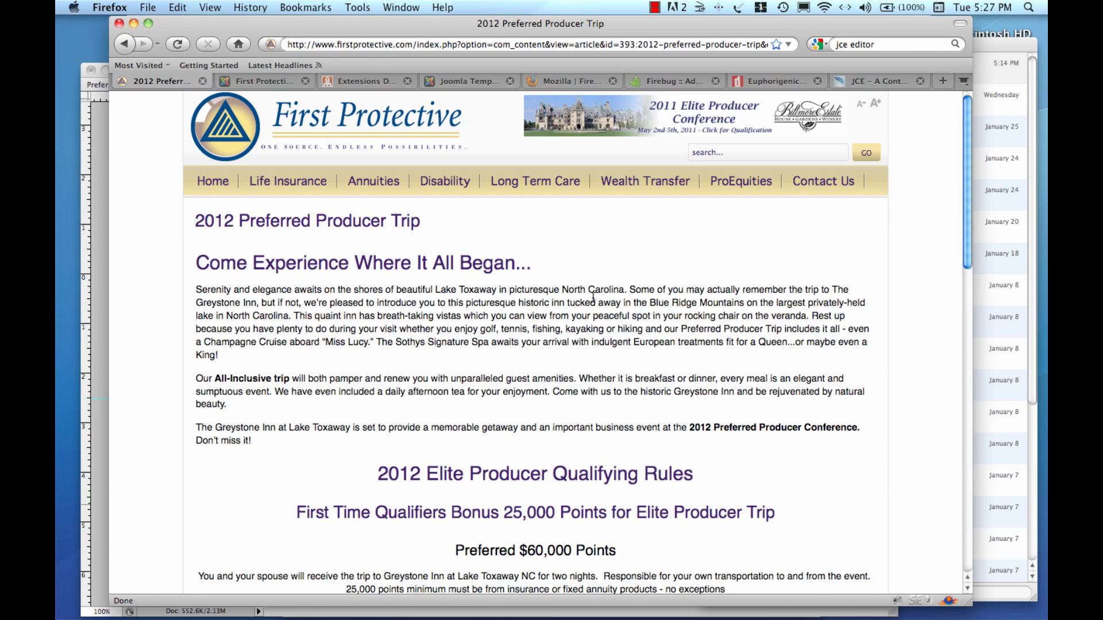
left_click(217, 181)
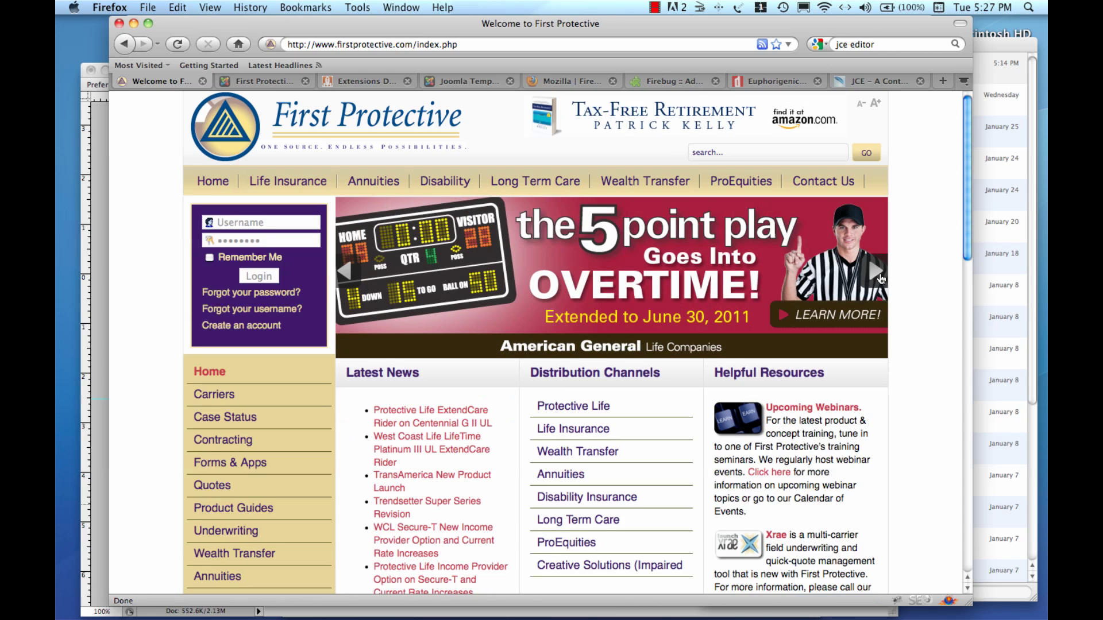
Advance the home page slideshow to the conference slide and open its trip article
left_click(879, 275)
left_click(880, 276)
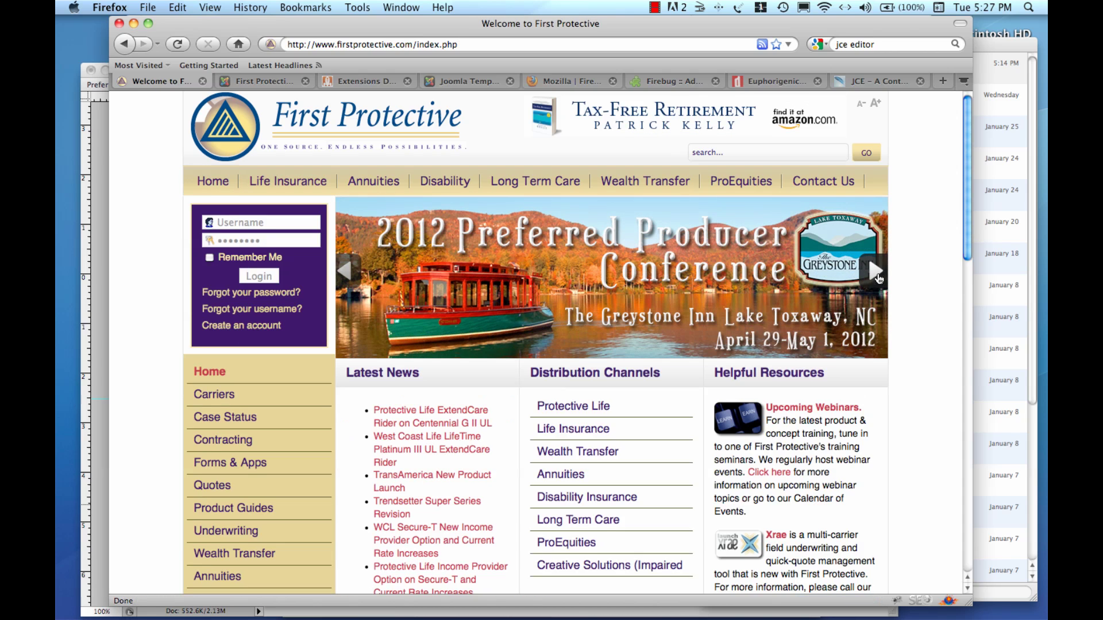
left_click(577, 283)
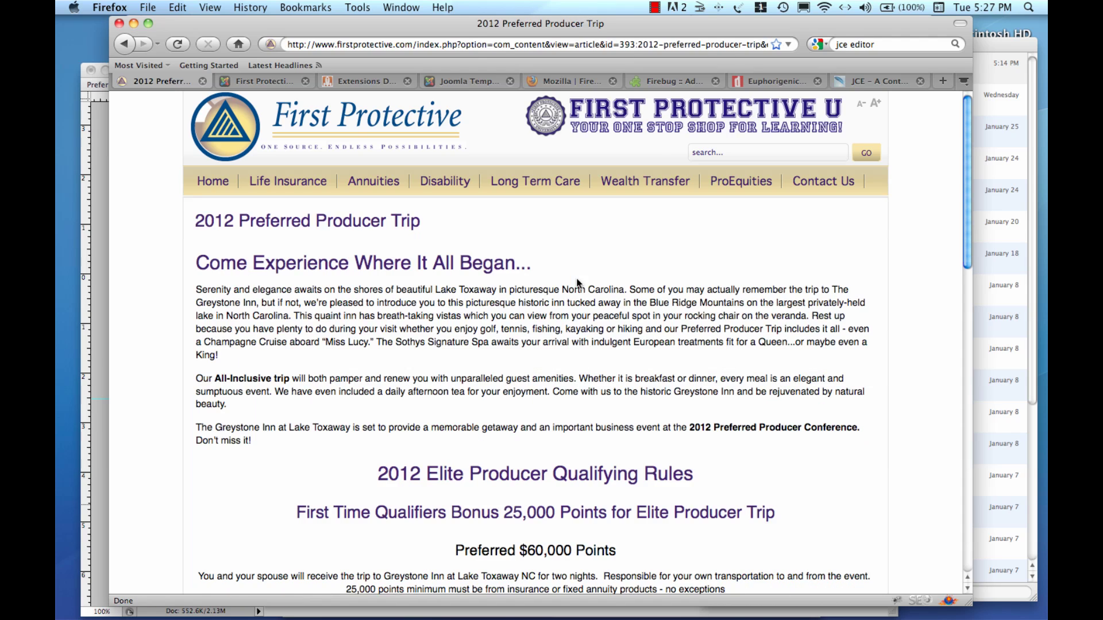
left_click(254, 81)
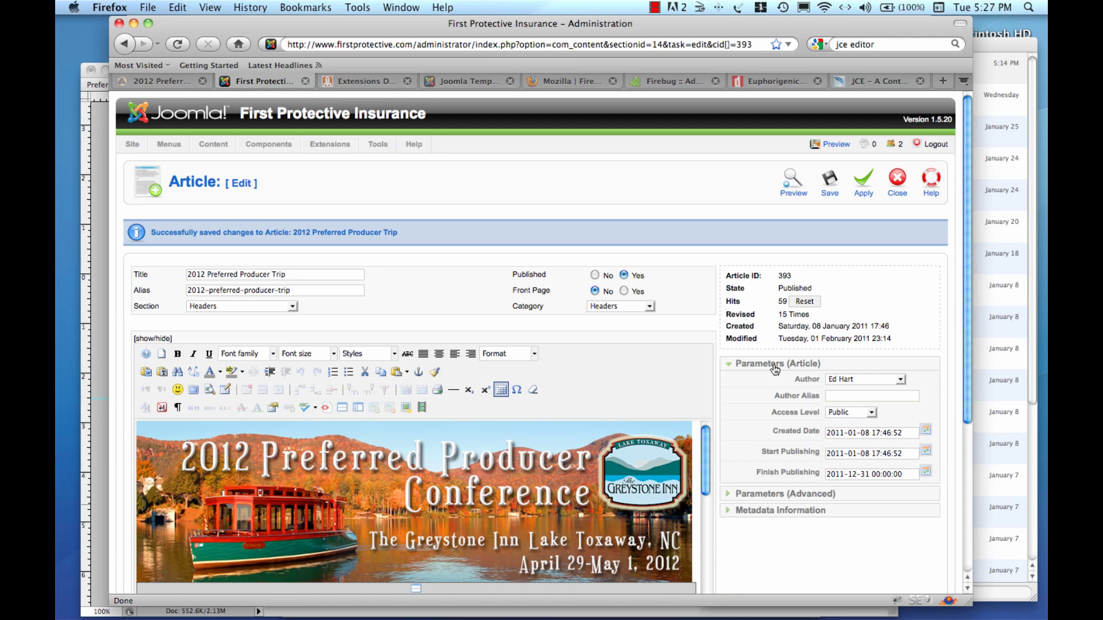
Reset the article's Intro Text to Use Global, save, and reload the live page to check the banner
left_click(741, 494)
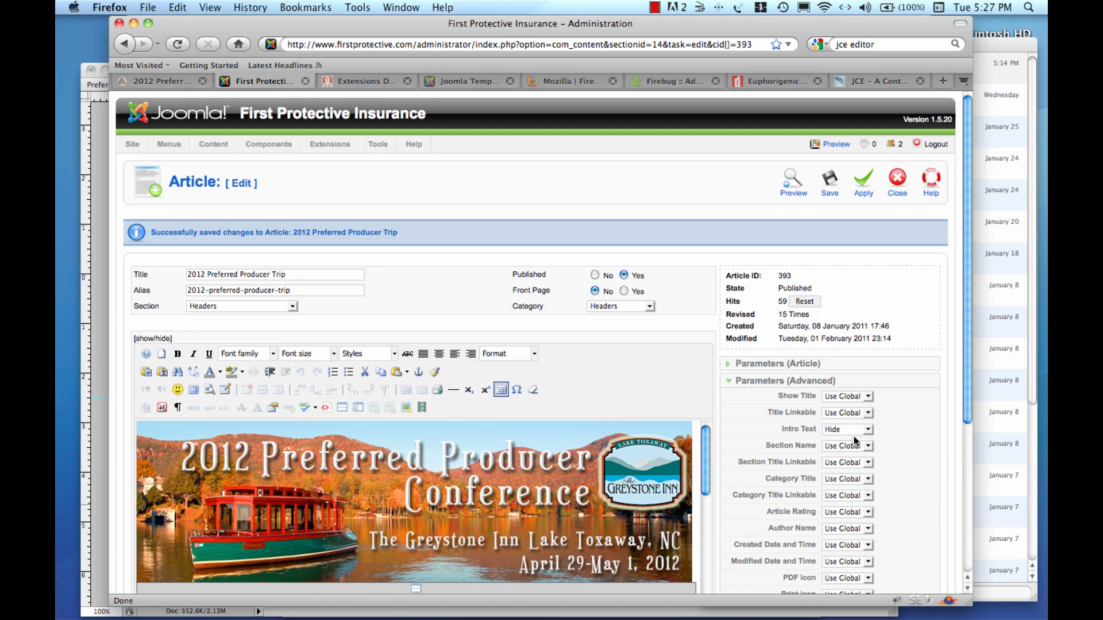
left_click(855, 434)
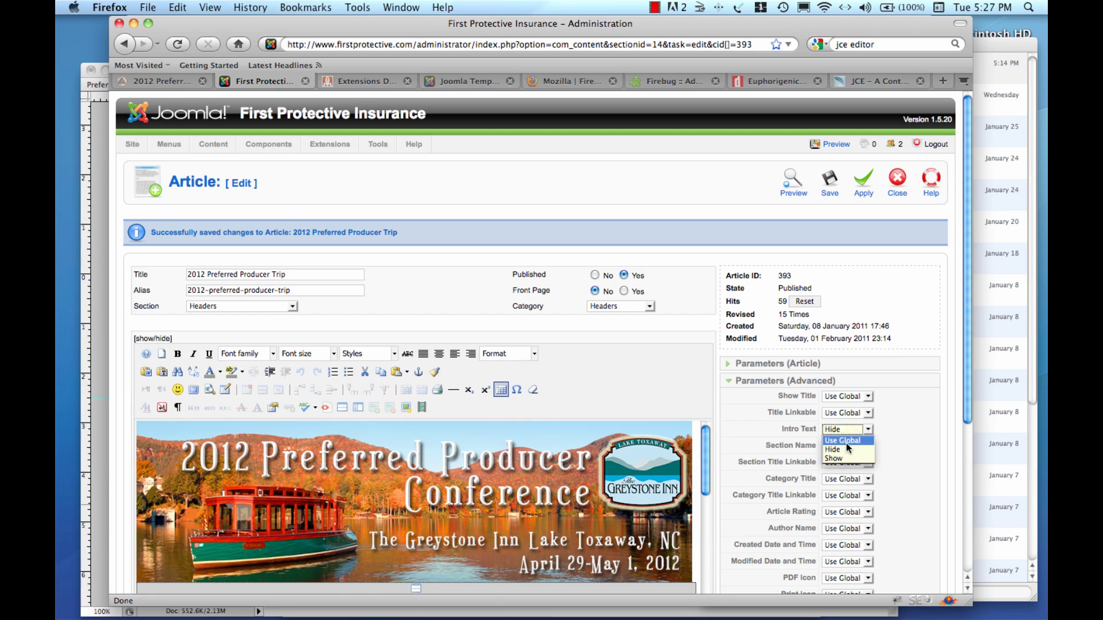
left_click(846, 441)
left_click(861, 183)
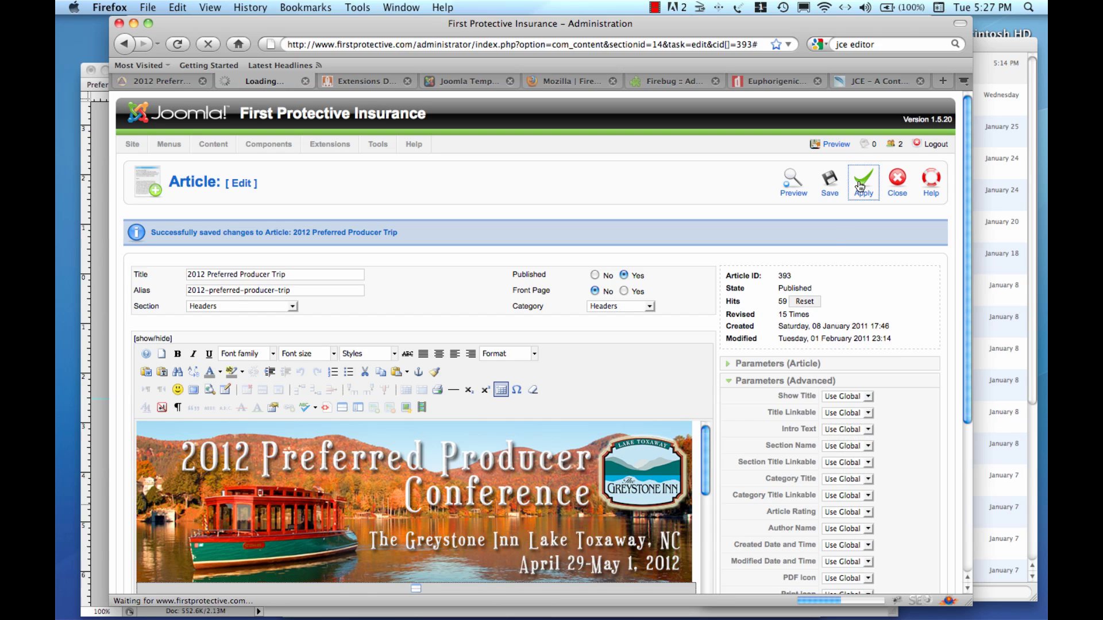
left_click(169, 84)
left_click(179, 44)
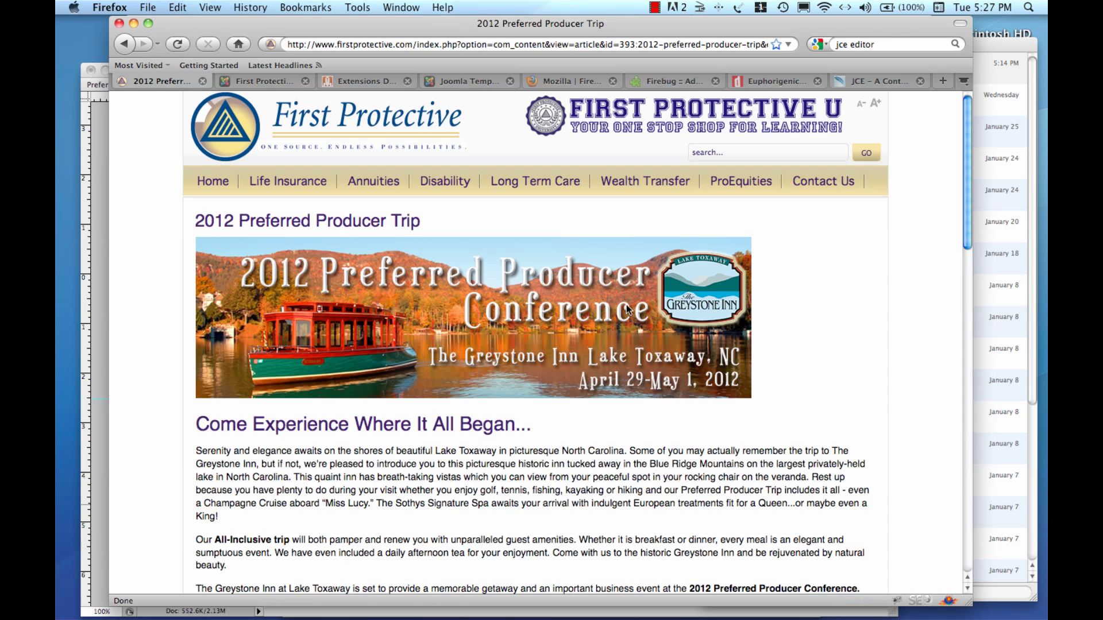
Back in the article editor, expand Parameters (Advanced) and scroll through its options
left_click(267, 81)
left_click(727, 494)
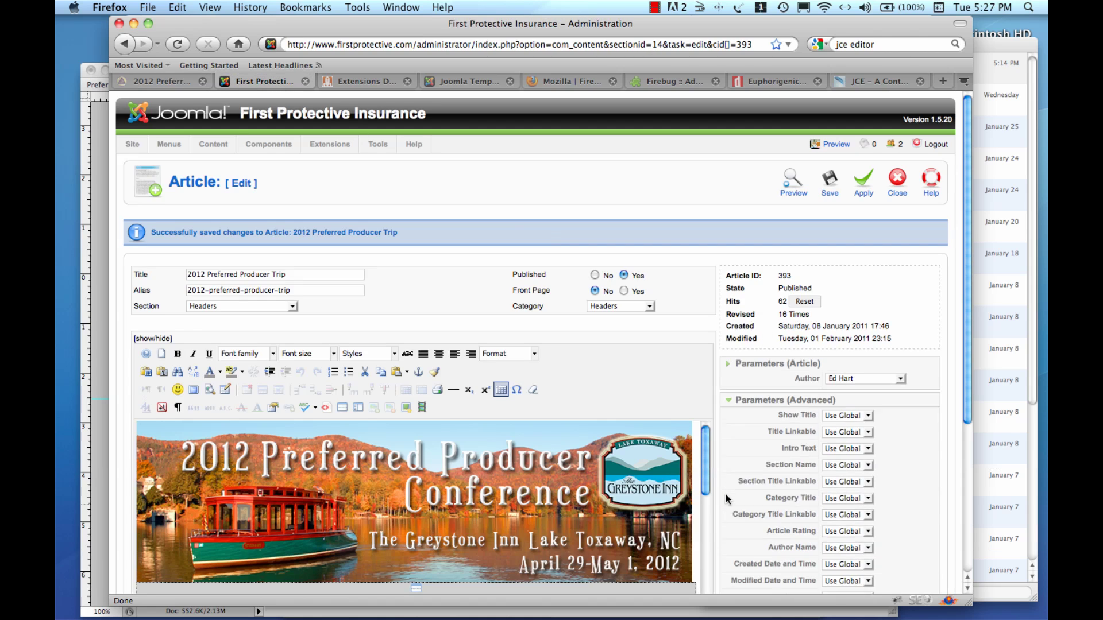
scroll(725, 494, "down", 3)
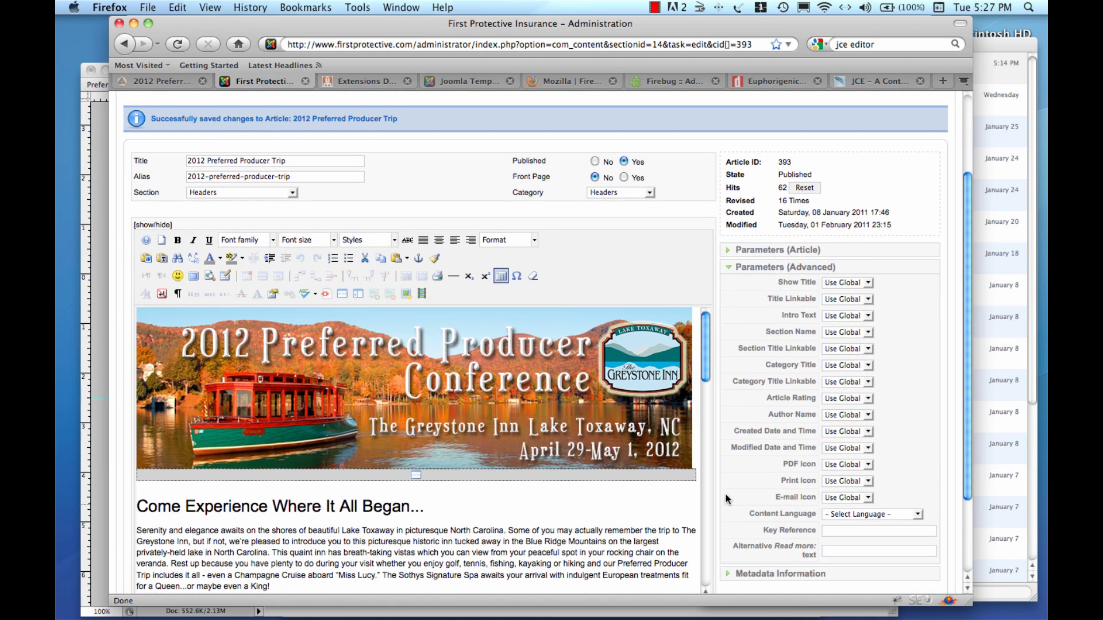
mouse_move(788, 418)
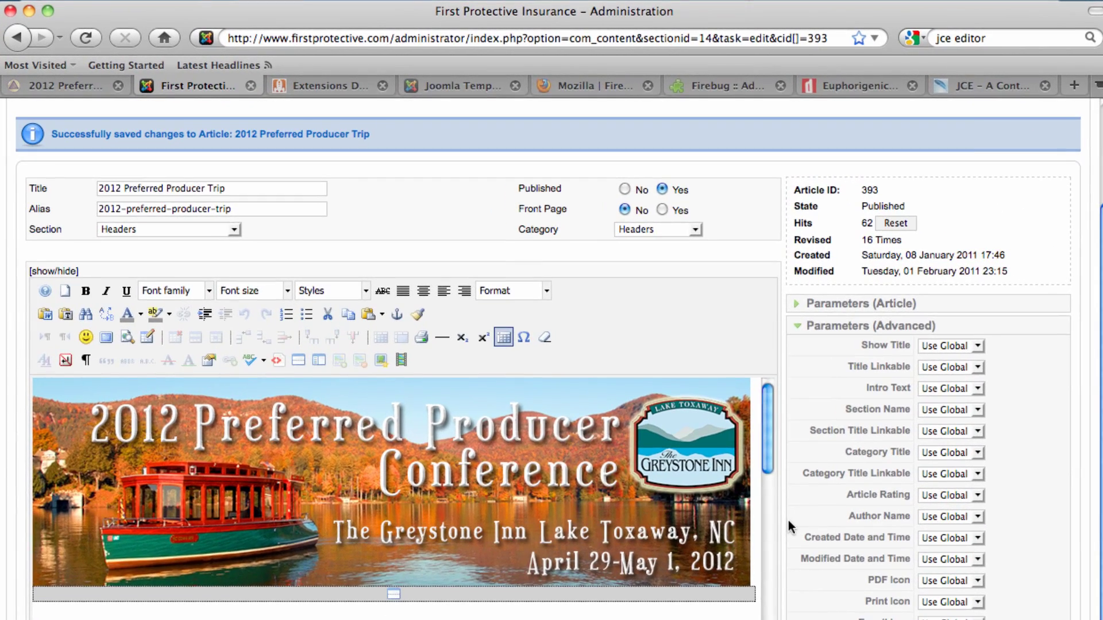
Close the article, filter the Module Manager to mod_rokstories, and open the Headers module
scroll(788, 521, "up", 4)
left_click(1016, 217)
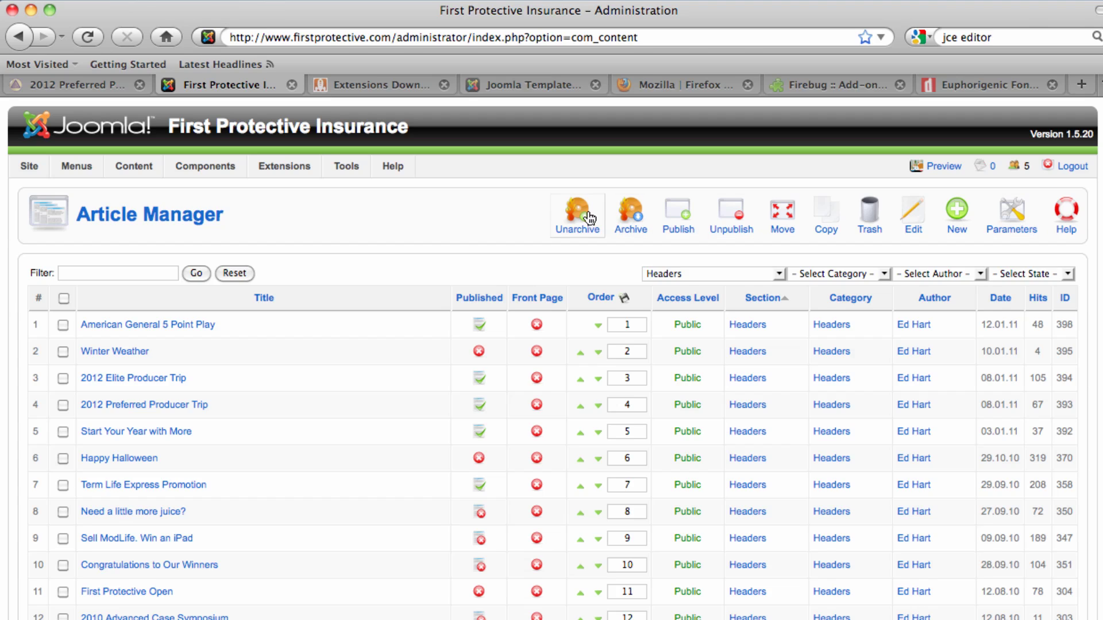
mouse_move(259, 173)
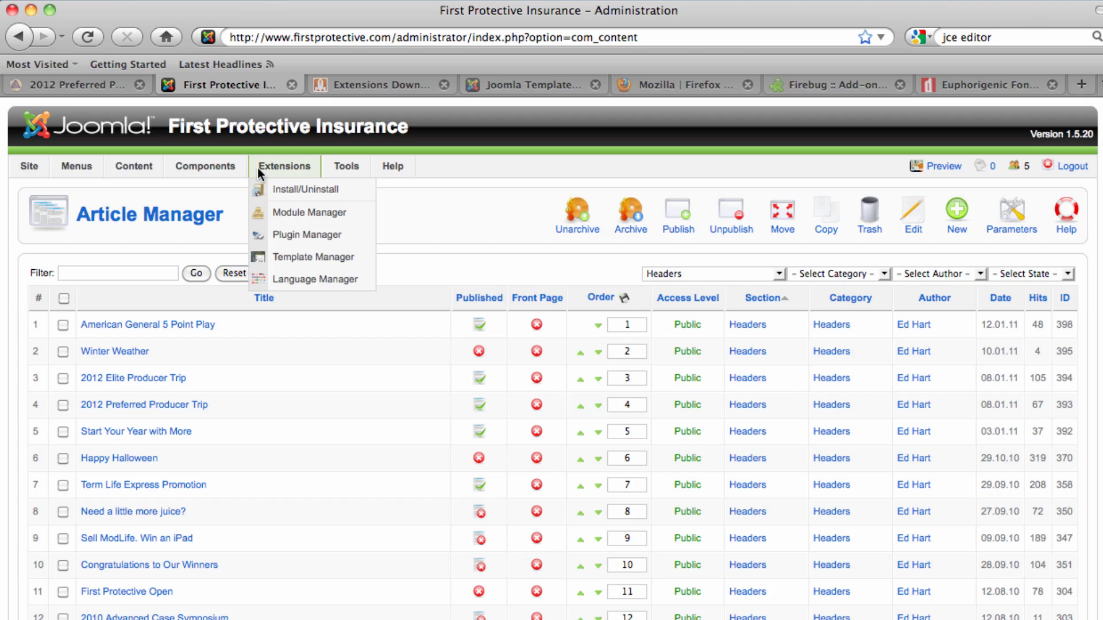
left_click(295, 212)
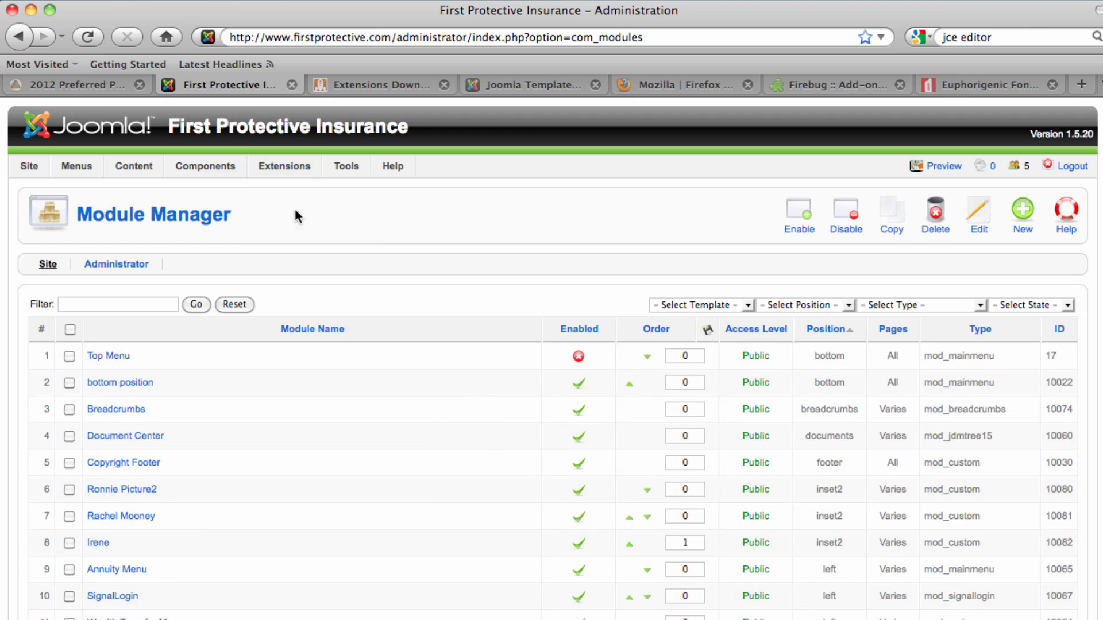
left_click(981, 306)
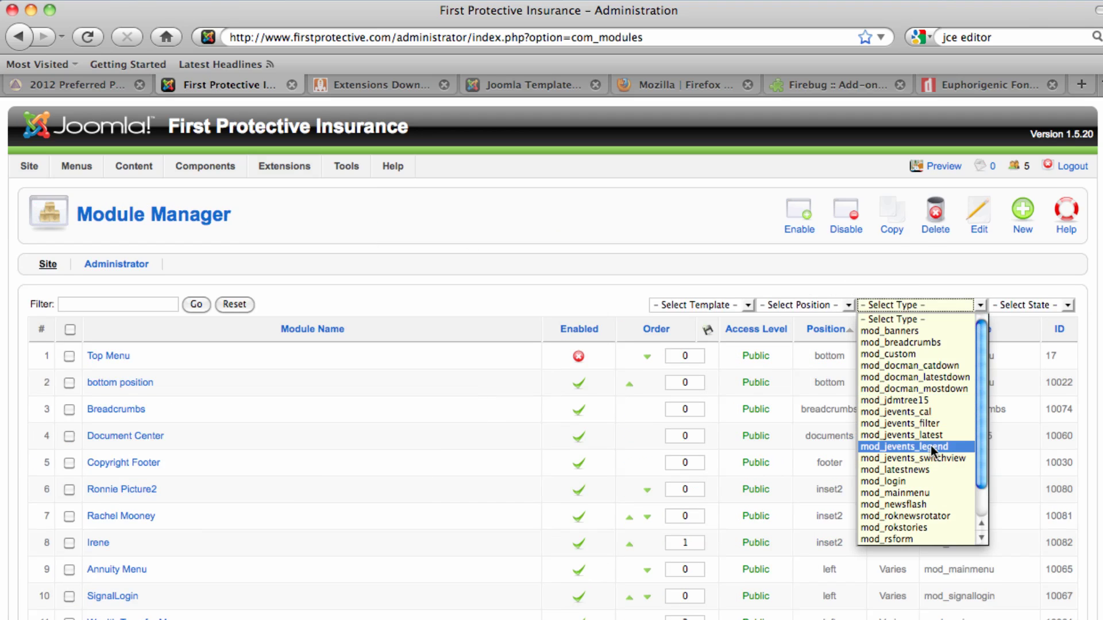
scroll(929, 440, "down", 3)
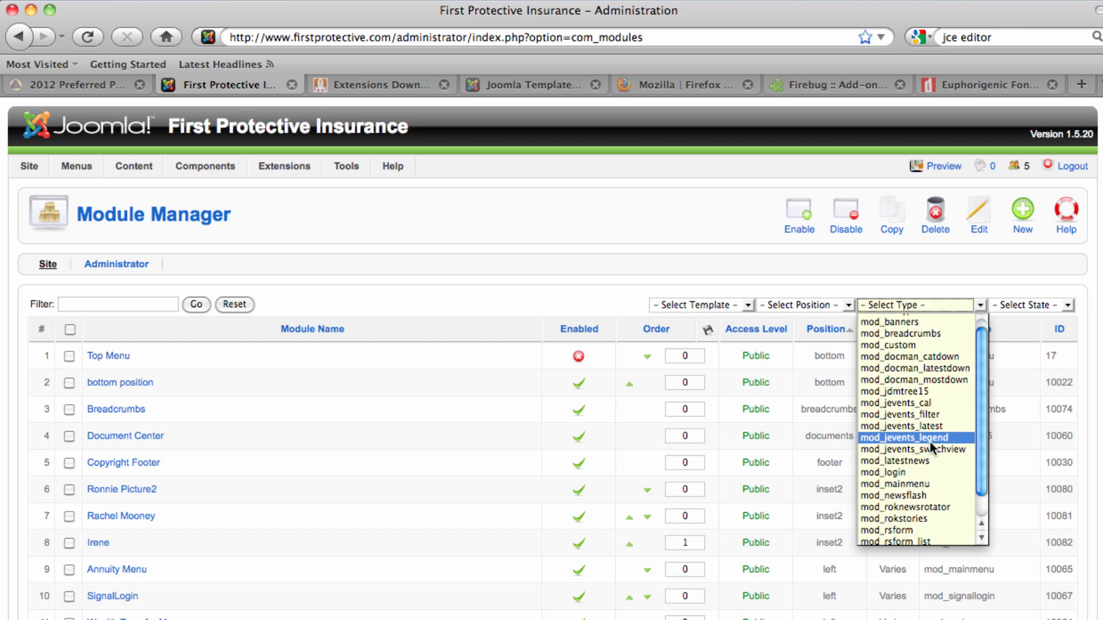
left_click(910, 515)
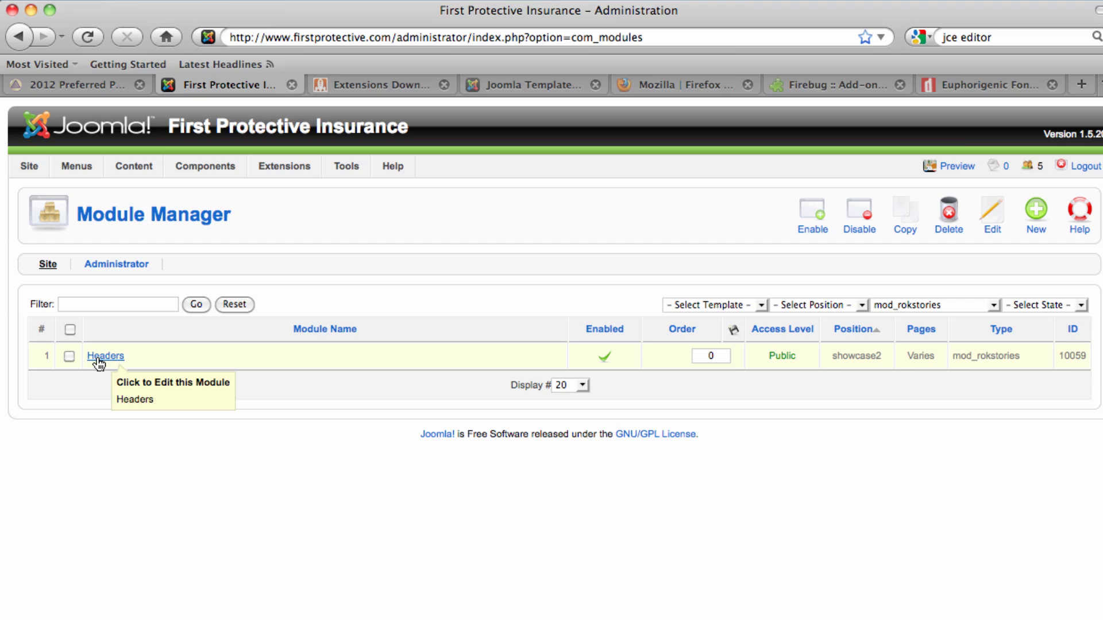
left_click(98, 358)
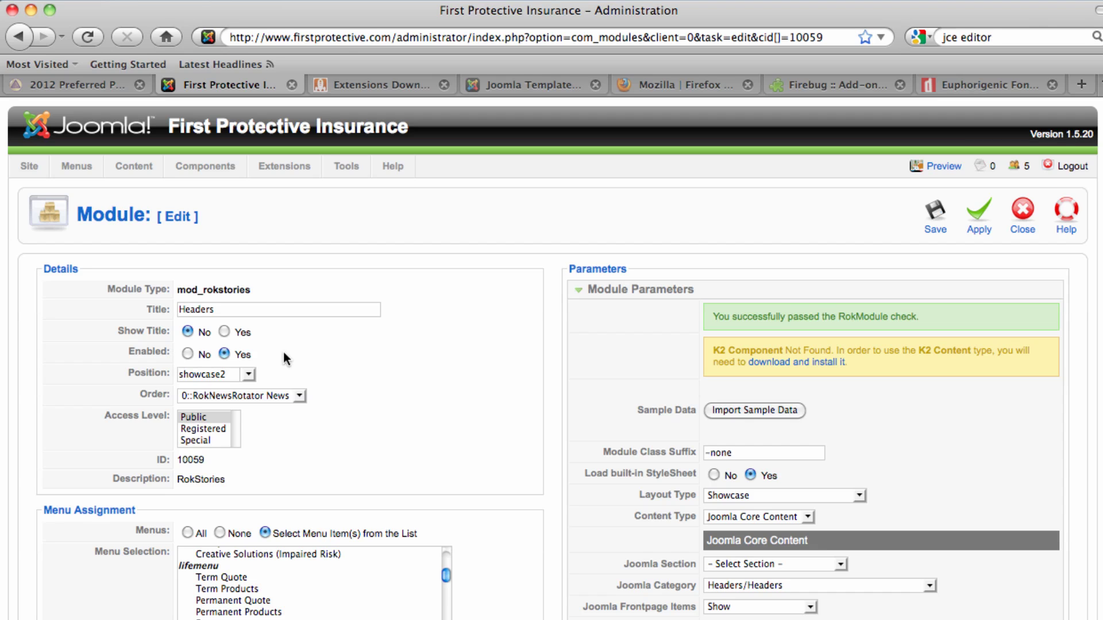
scroll(463, 352, "down", 5)
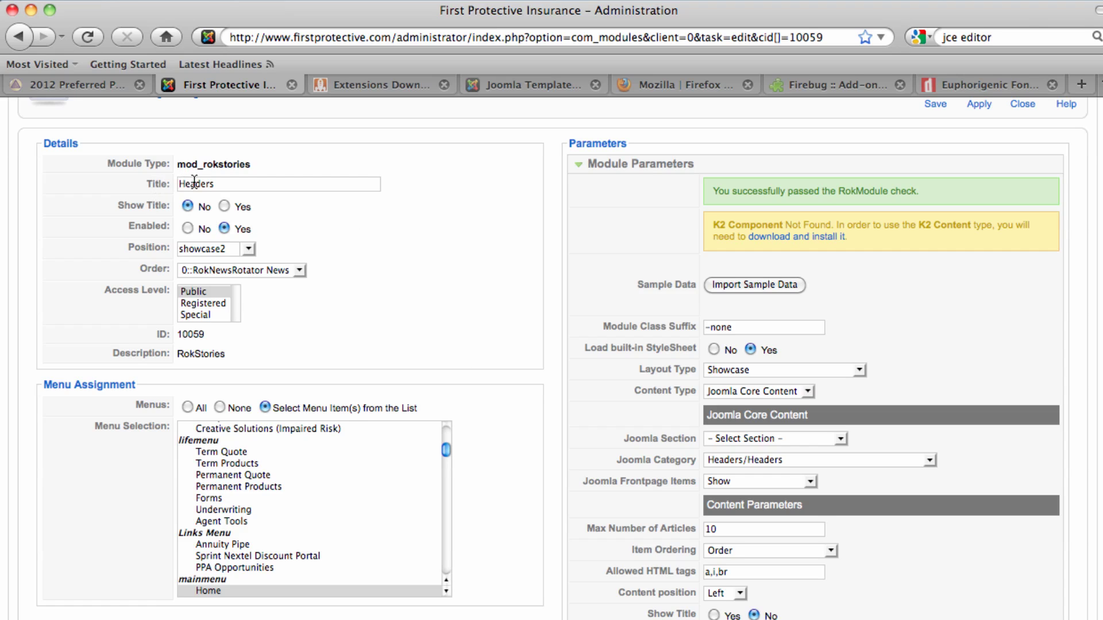
left_click_drag(217, 184, 174, 186)
left_click(248, 249)
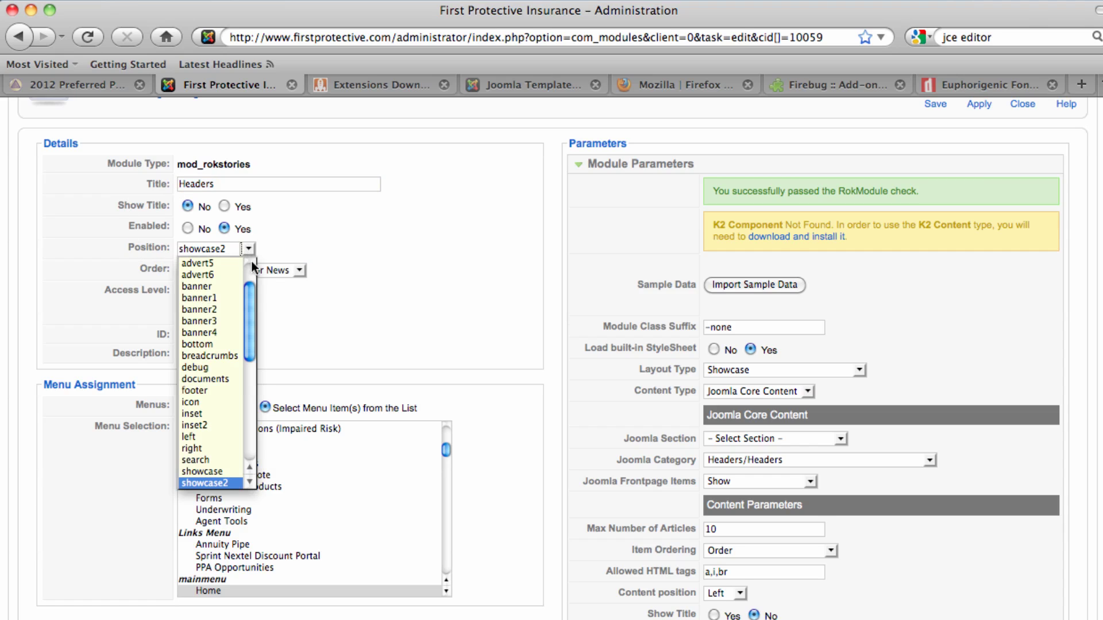
left_click(518, 80)
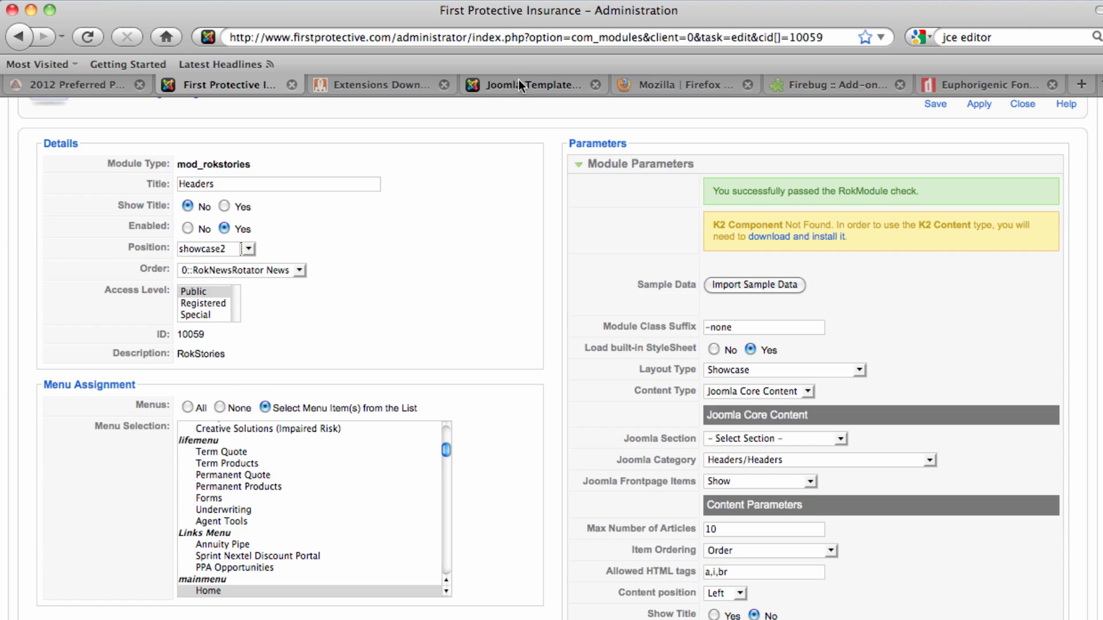
On the RocketTheme demo site, open 45 Module Positions and scroll to the SHOWCASE2 diagram
left_click(519, 84)
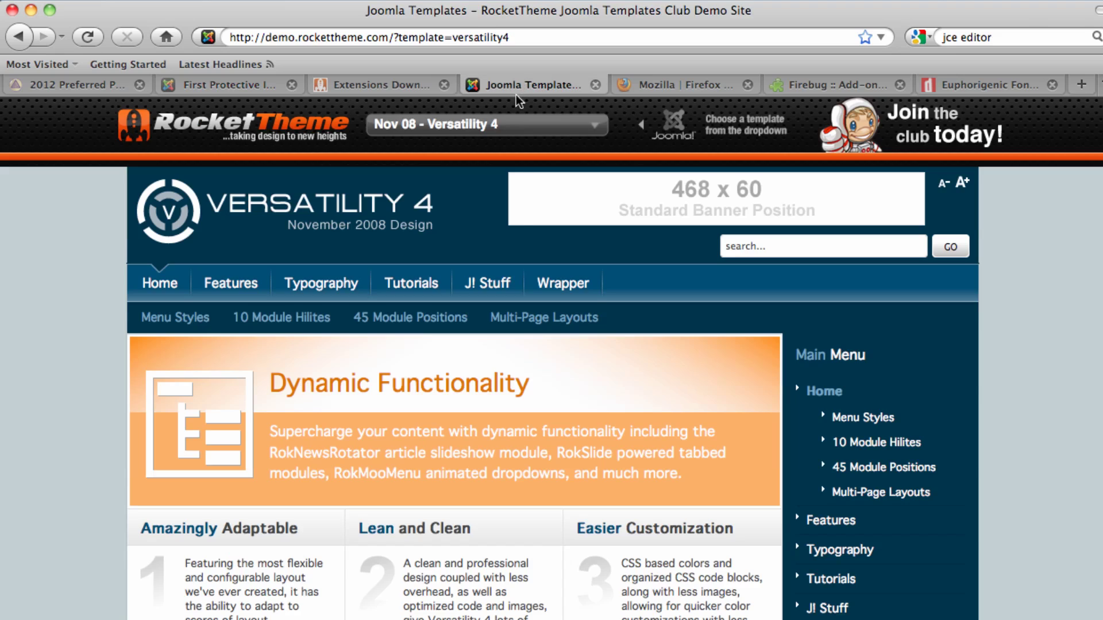
left_click(408, 320)
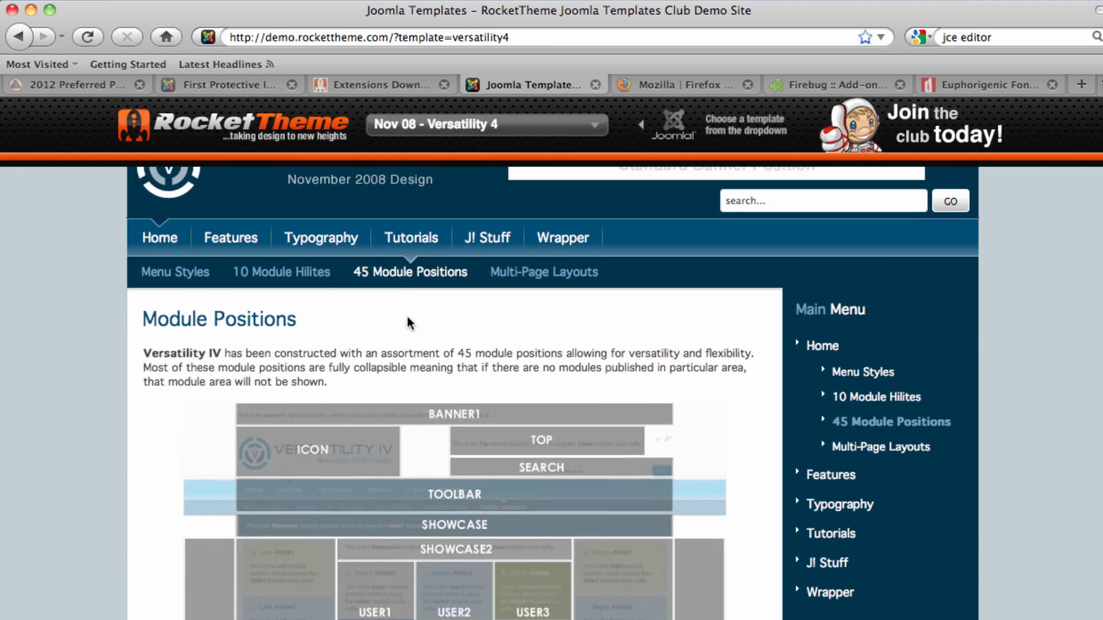
scroll(408, 317, "down", 5)
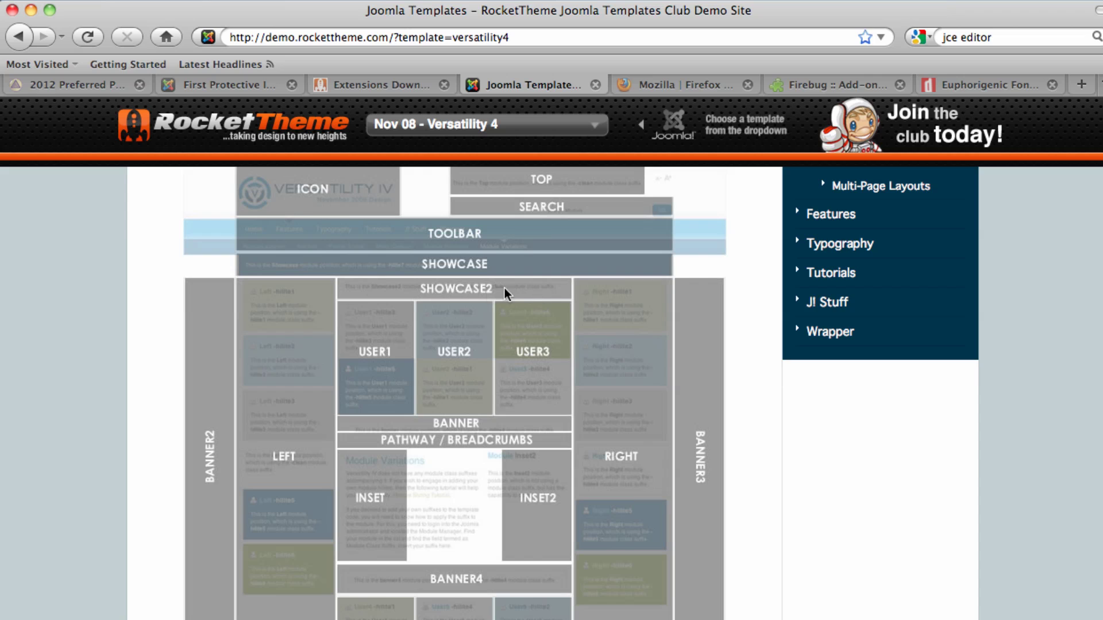
Return to the Headers module settings and scroll the Menu Selection list to find Home
left_click(81, 85)
left_click(209, 84)
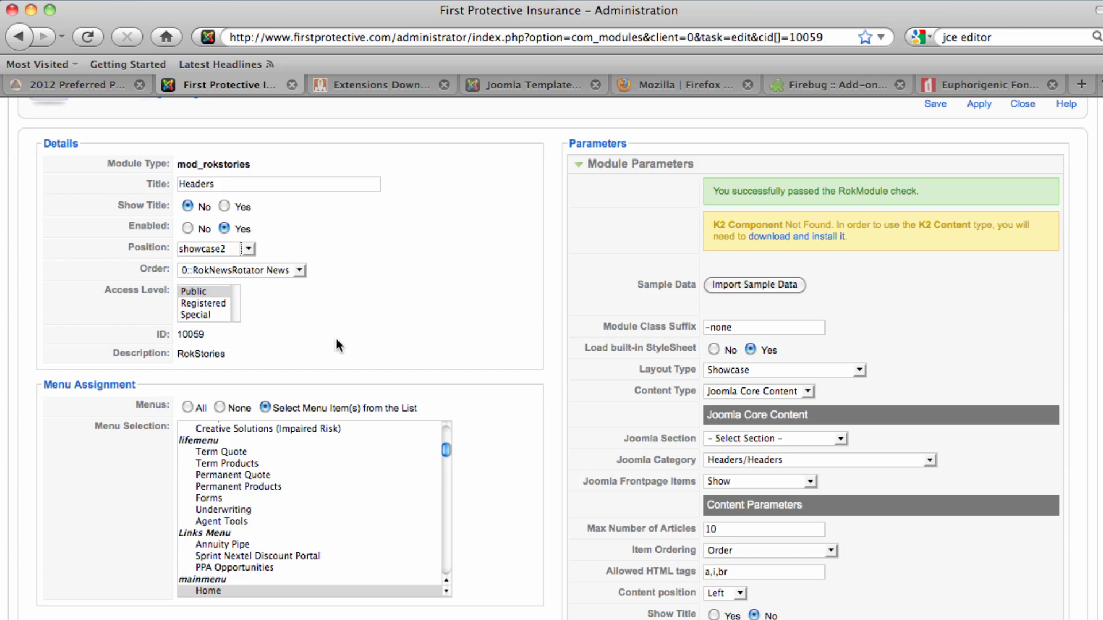
scroll(501, 379, "down", 3)
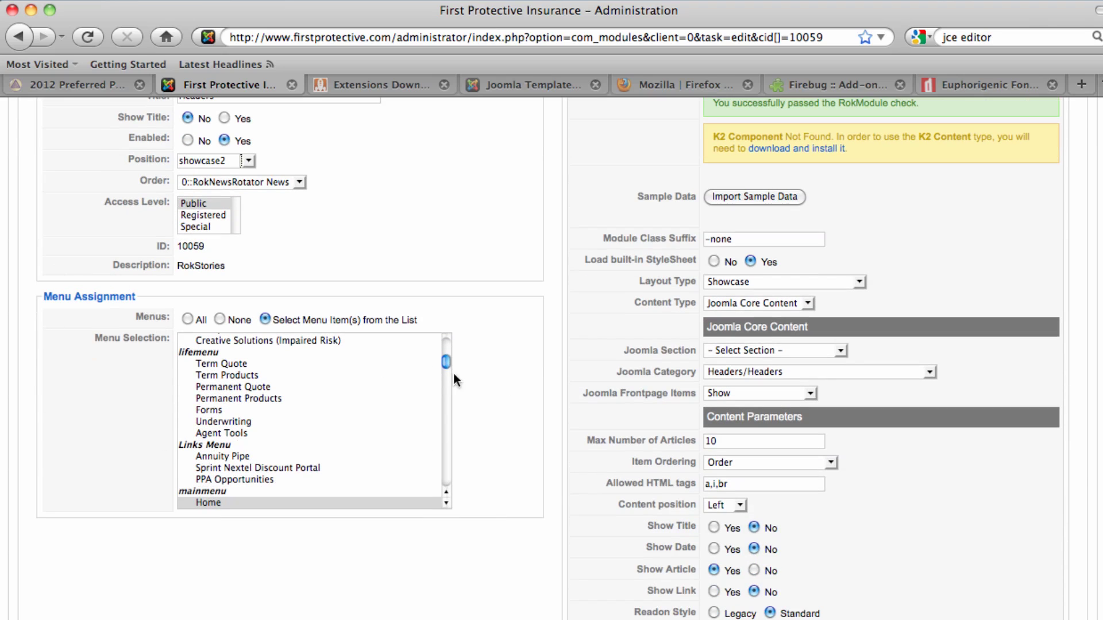
left_click_drag(446, 361, 460, 422)
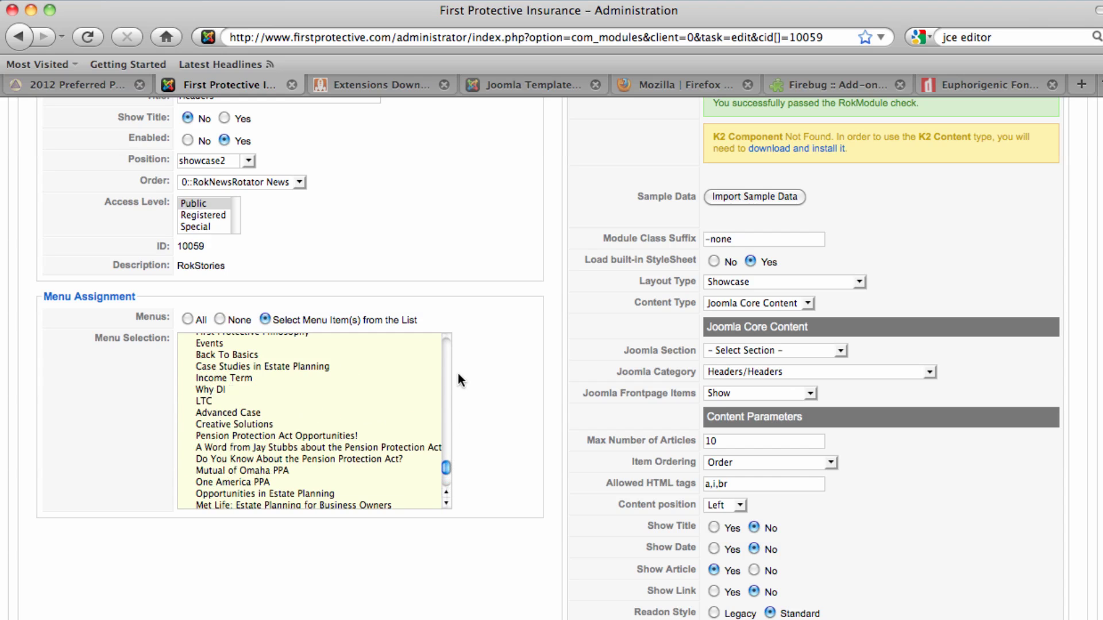
mouse_move(457, 373)
left_mouse_down()
mouse_move(444, 349)
mouse_move(446, 384)
mouse_move(447, 367)
left_mouse_up()
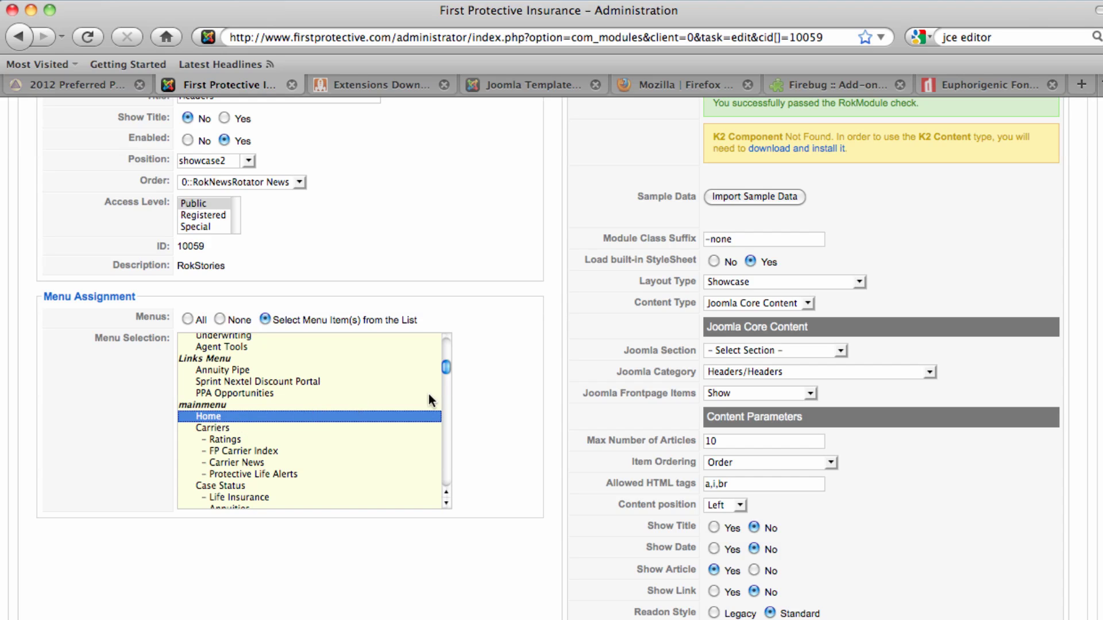
scroll(517, 385, "up", 5)
scroll(540, 380, "down", 6)
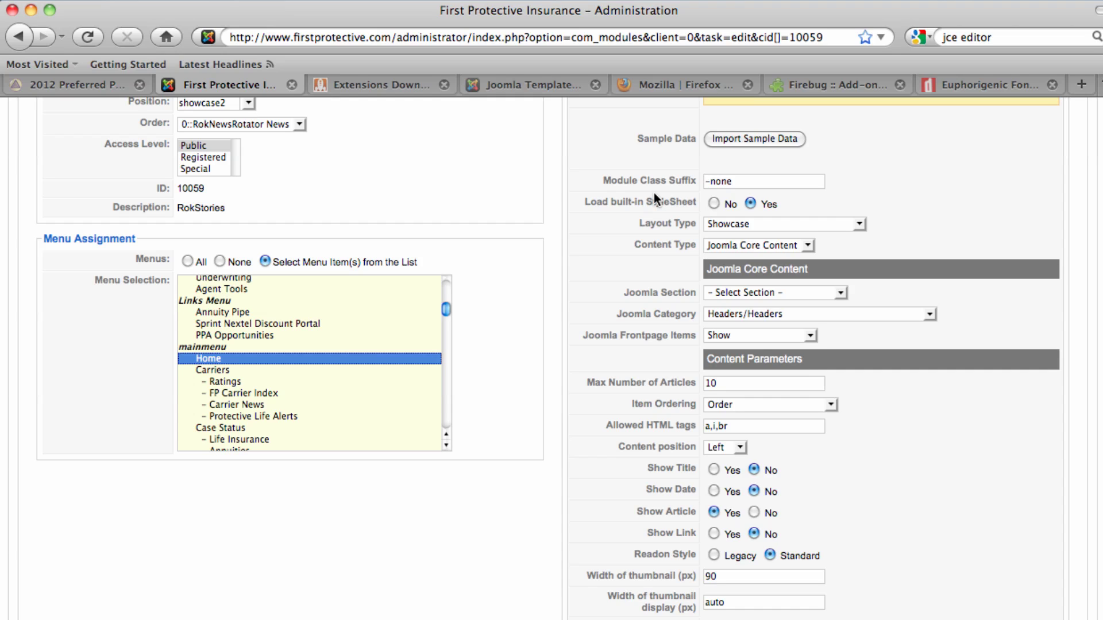
left_click(770, 226)
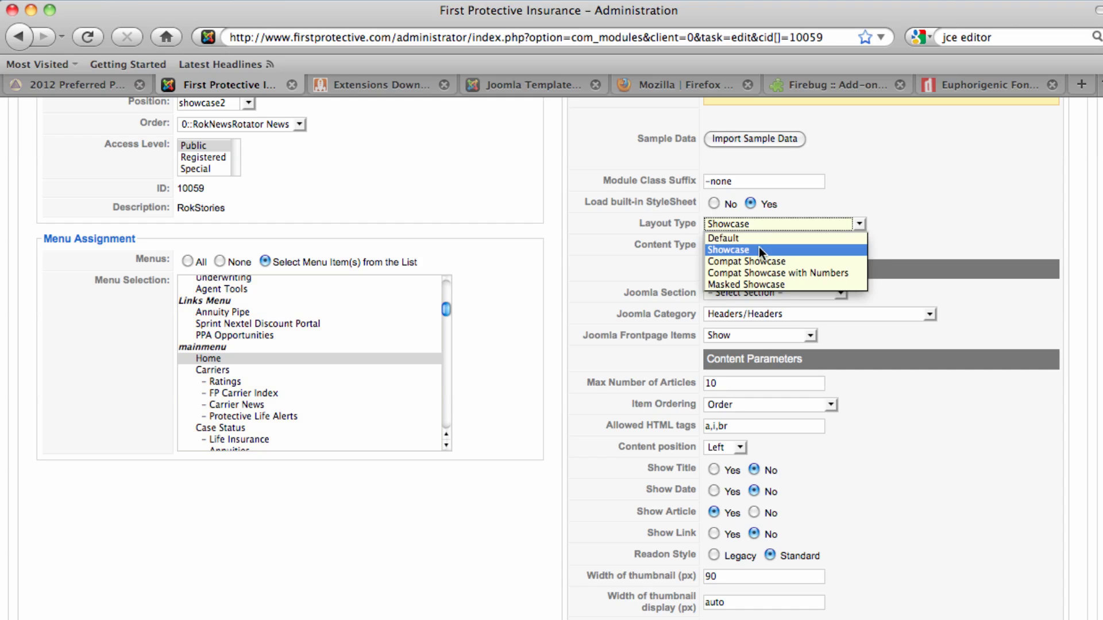
left_click(759, 249)
mouse_move(649, 246)
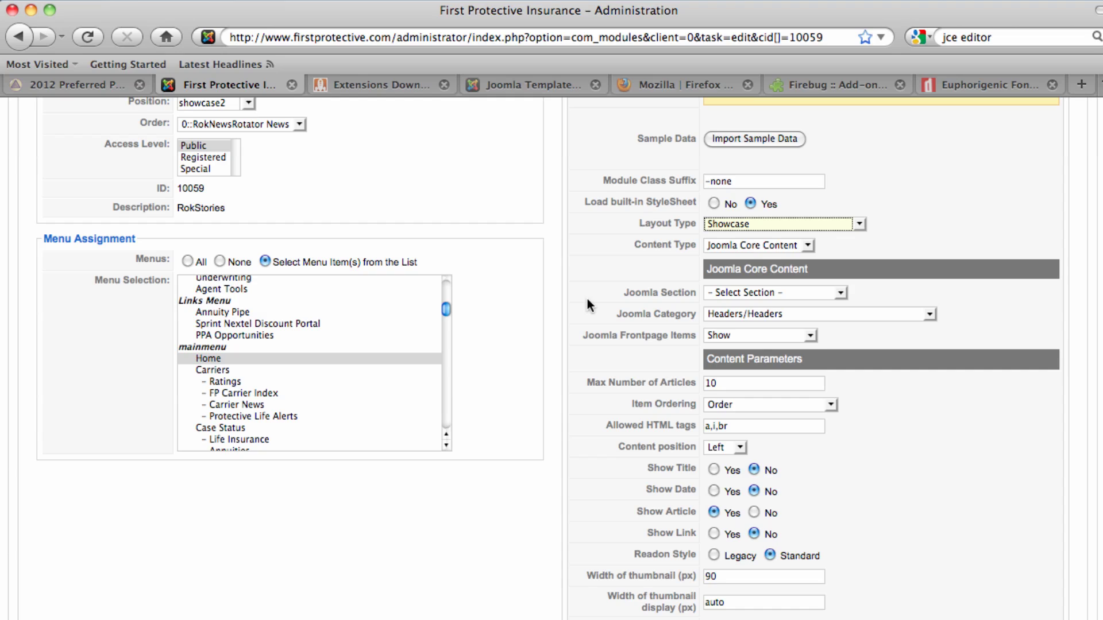
left_click(654, 315)
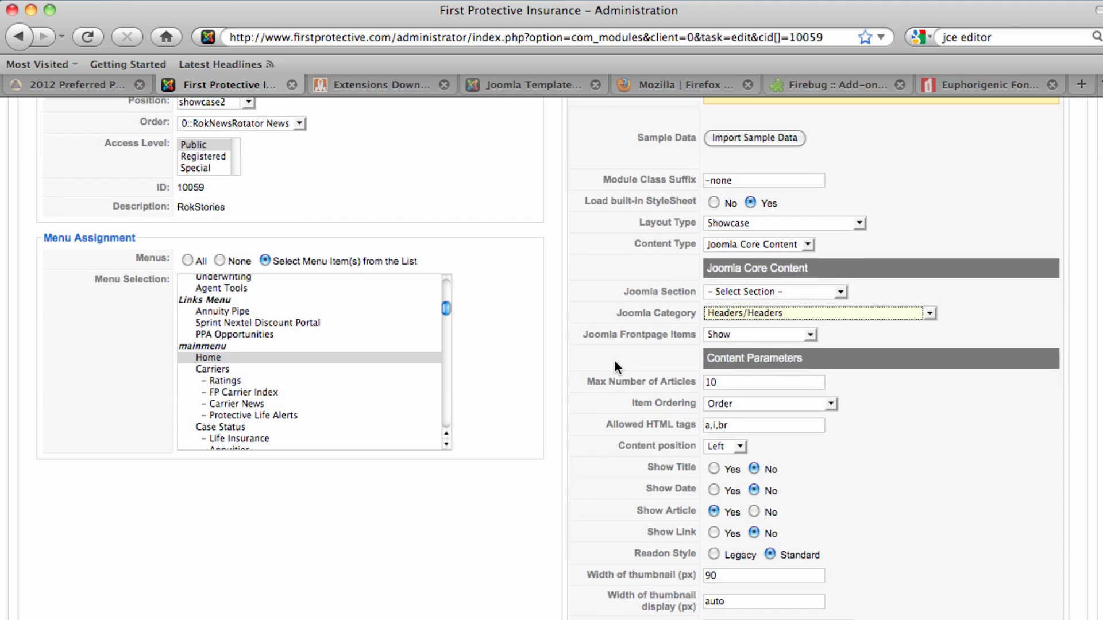
Scroll through the Headers module parameters, checking the Fixed Height of 234
scroll(615, 361, "down", 5)
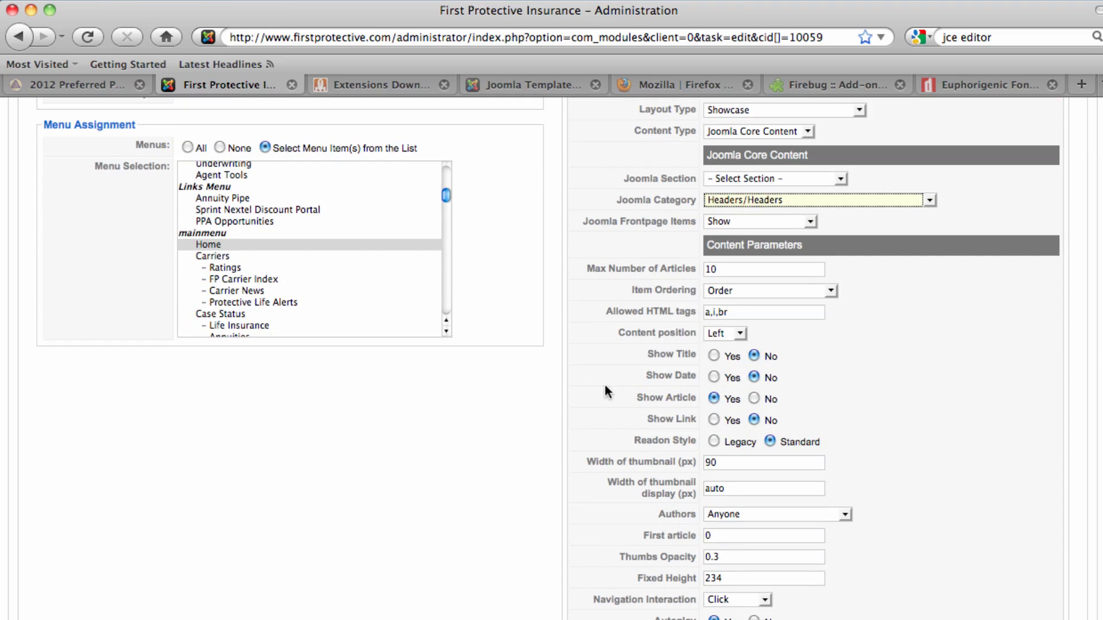
scroll(606, 391, "down", 3)
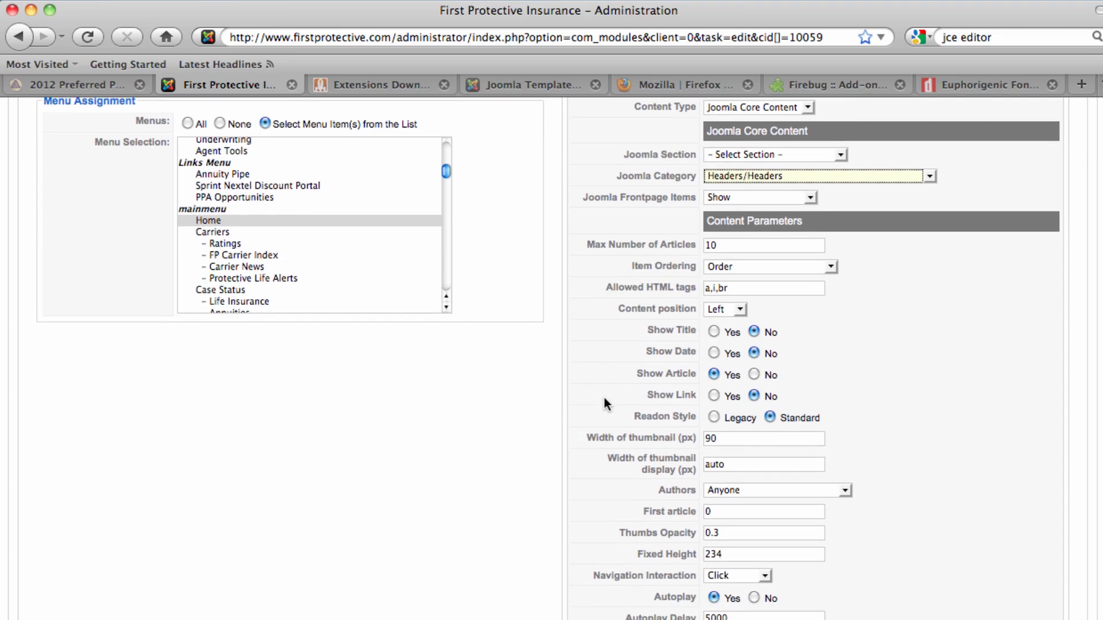
scroll(604, 397, "down", 5)
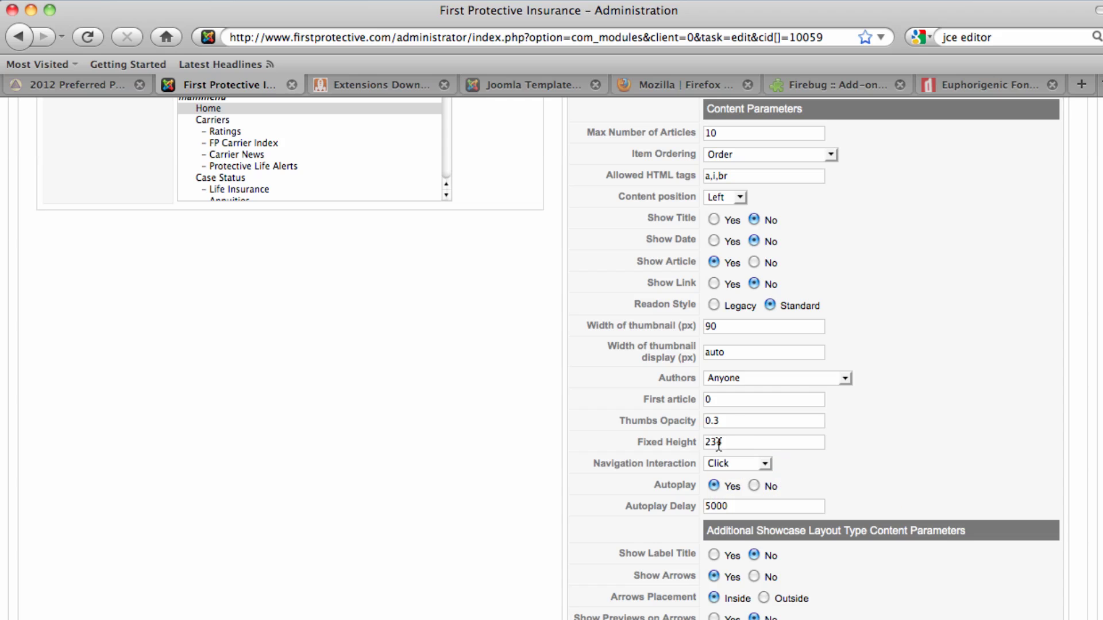
scroll(571, 442, "down", 3)
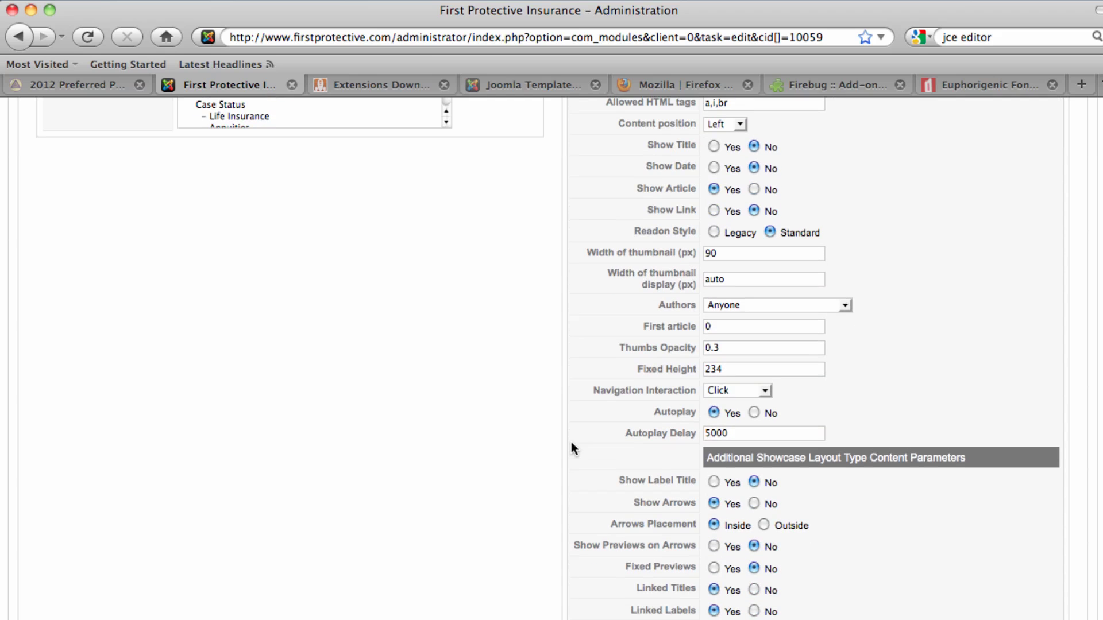
mouse_move(675, 417)
scroll(561, 451, "down", 4)
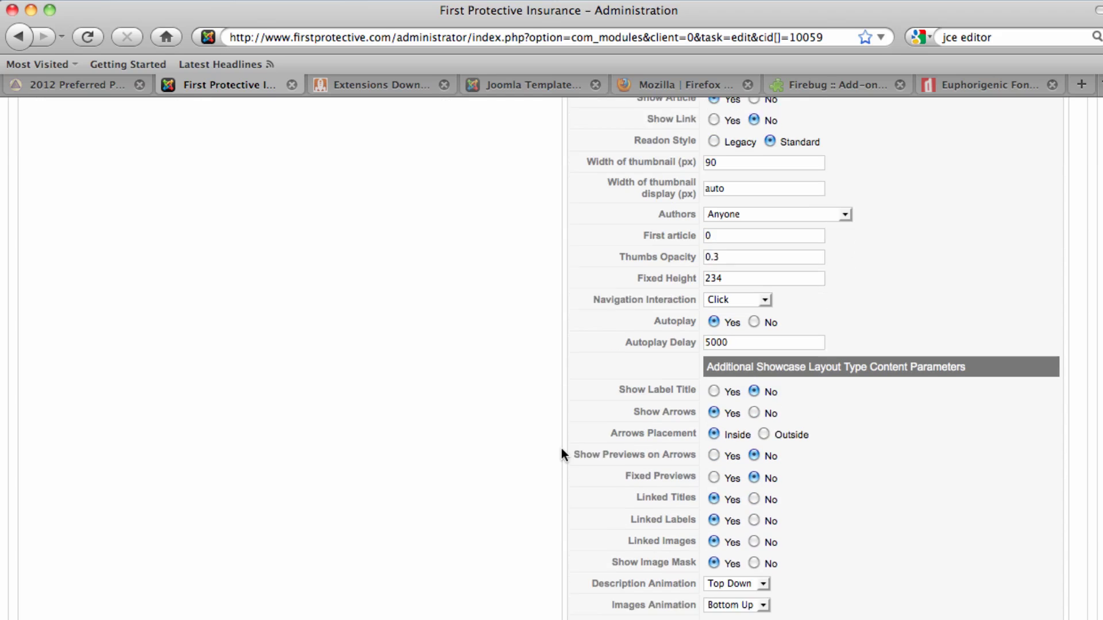
scroll(561, 449, "down", 1)
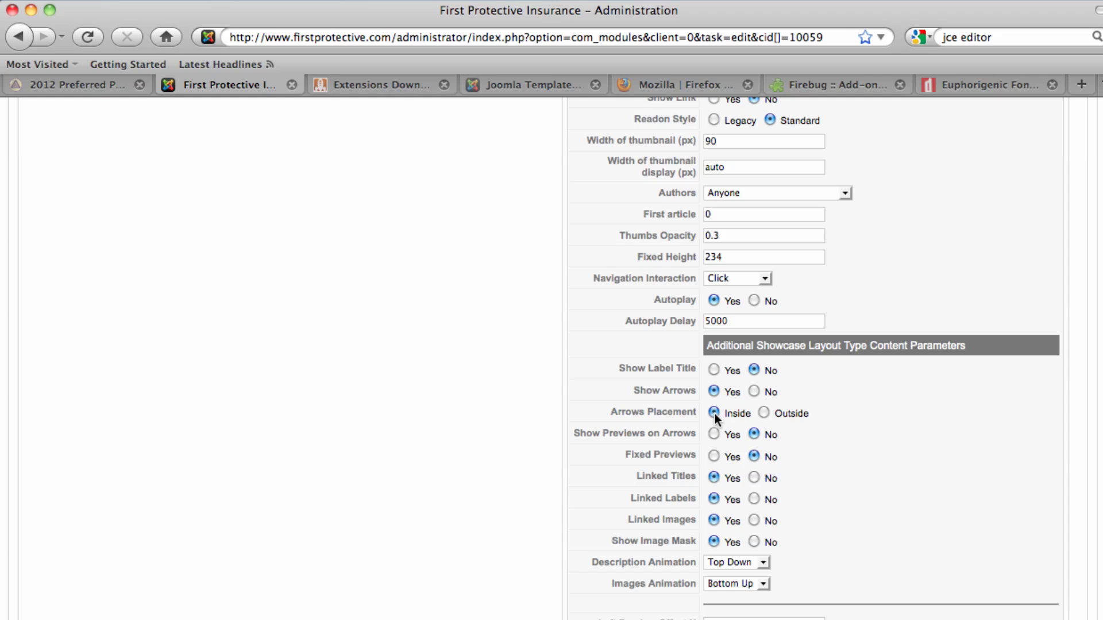
Switch to the live site tab, visit the home page, then go back to the trip article
left_click(75, 85)
left_click(184, 158)
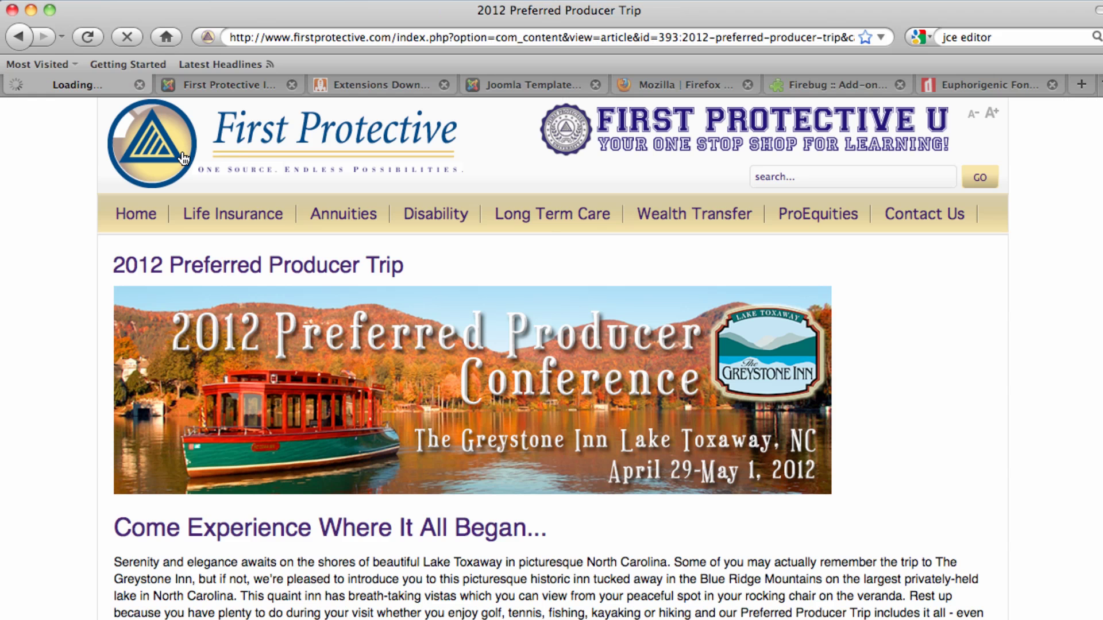
key("BackSpace")
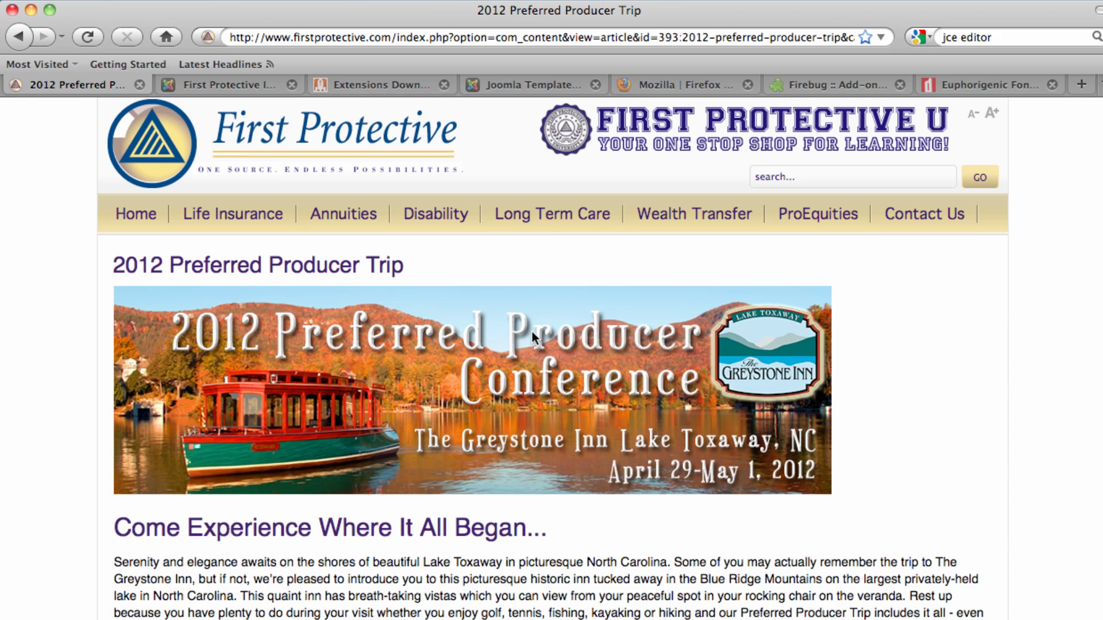